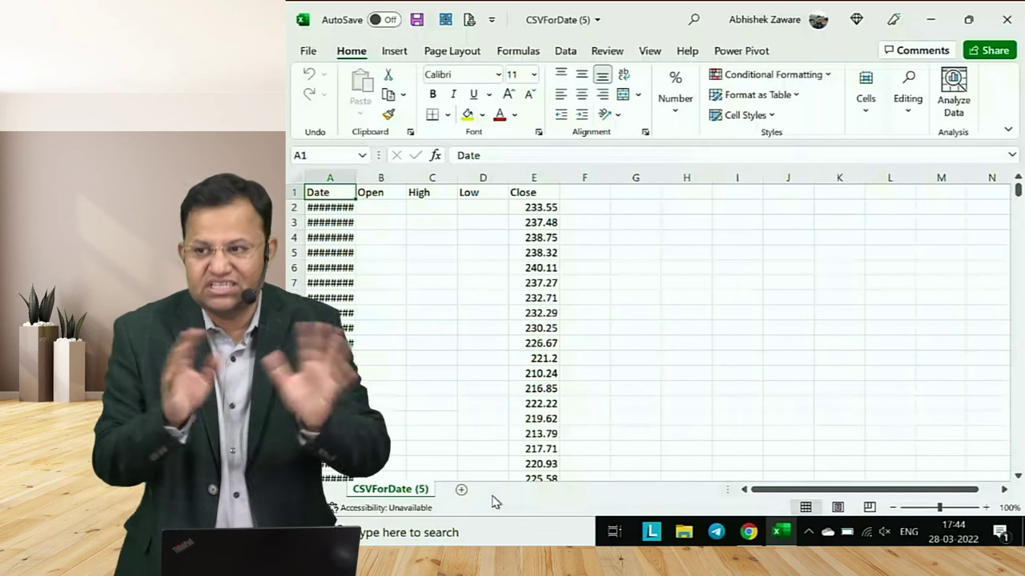
{"action": "left_click", "coordinate": [590, 266]}
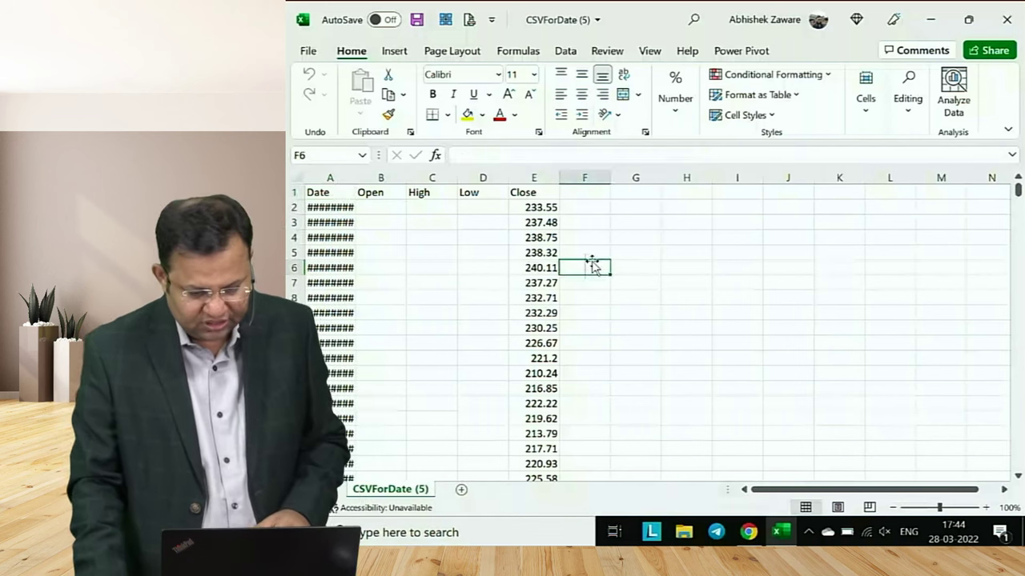
{"action": "left_click", "coordinate": [308, 50]}
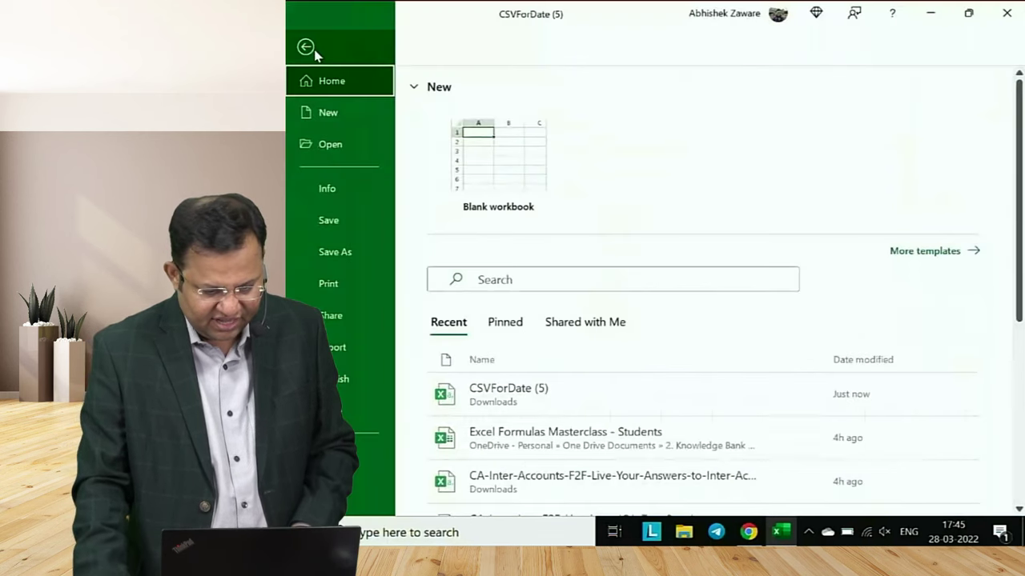
{"action": "left_click", "coordinate": [335, 256]}
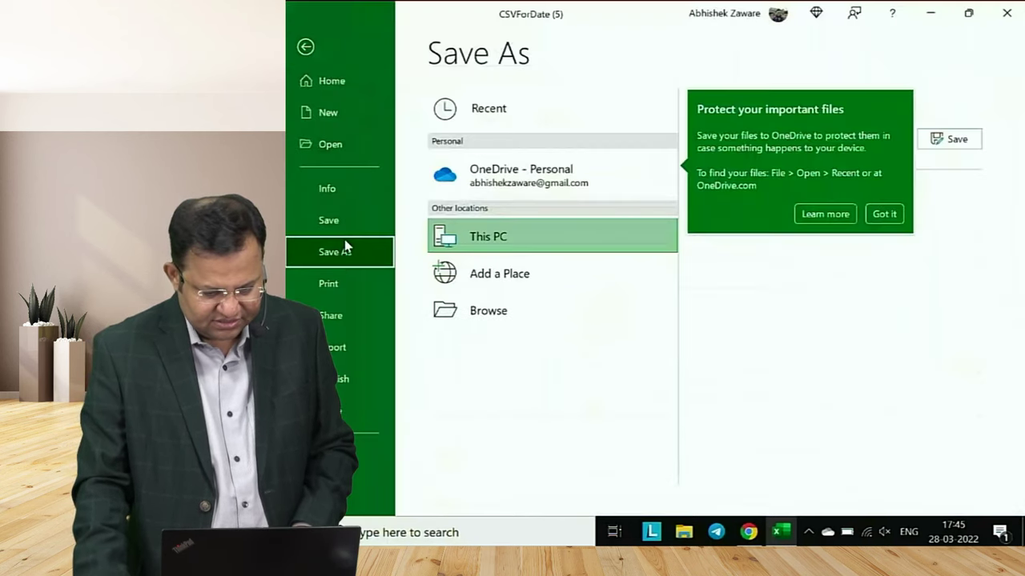
{"action": "left_click", "coordinate": [506, 244]}
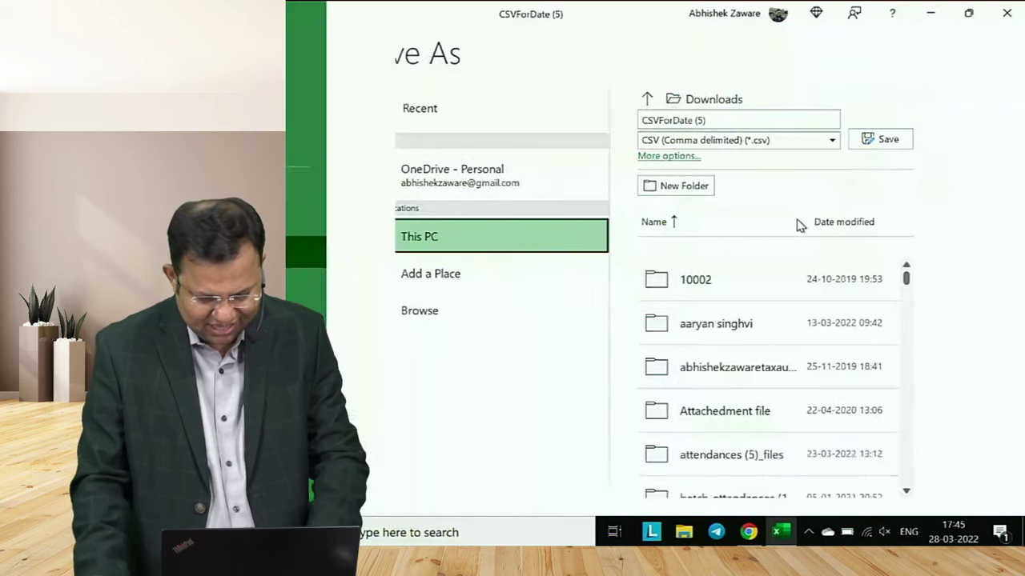
{"action": "key", "text": "Escape"}
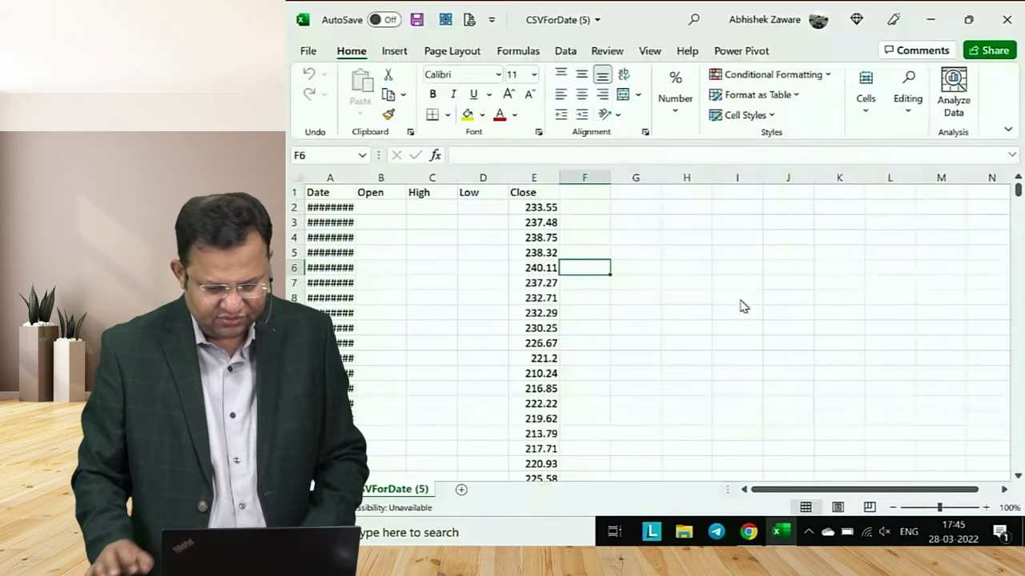
Save the CSV file in the Downloads folder as an Excel Workbook named Lookup Functions
{"action": "key", "text": "F12"}
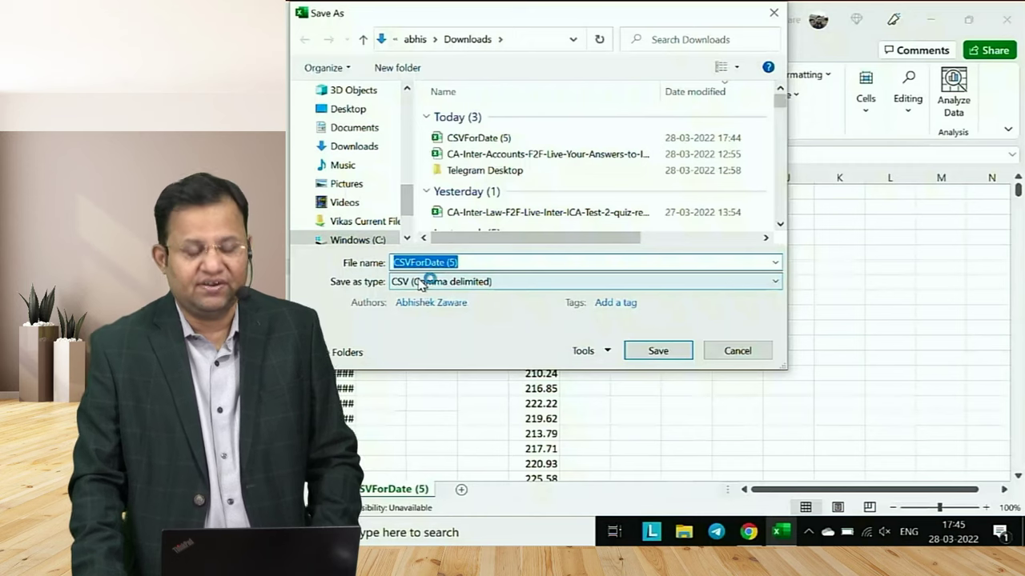
{"action": "left_click", "coordinate": [421, 282]}
{"action": "left_click", "coordinate": [432, 10]}
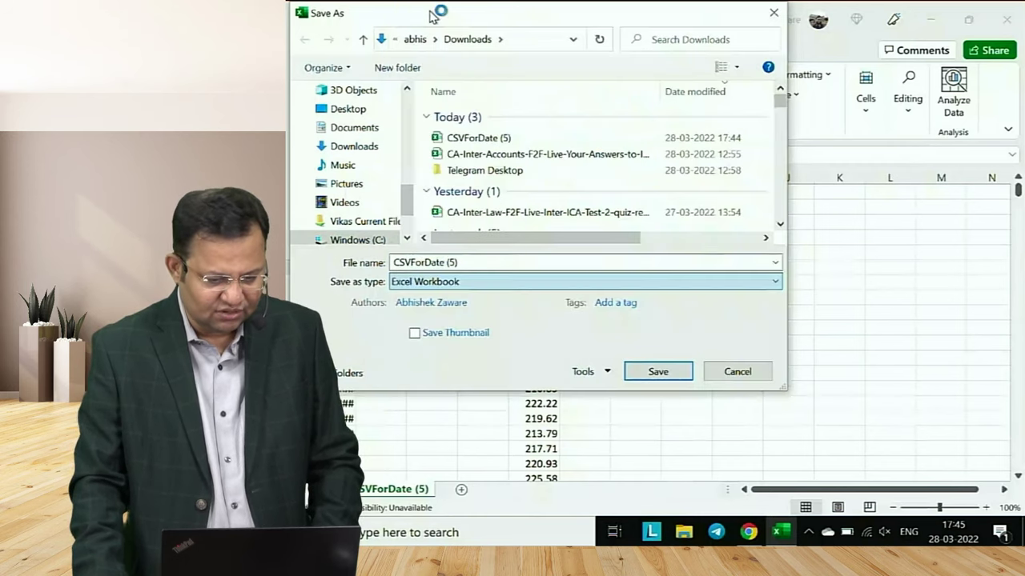
{"action": "left_click", "coordinate": [494, 260]}
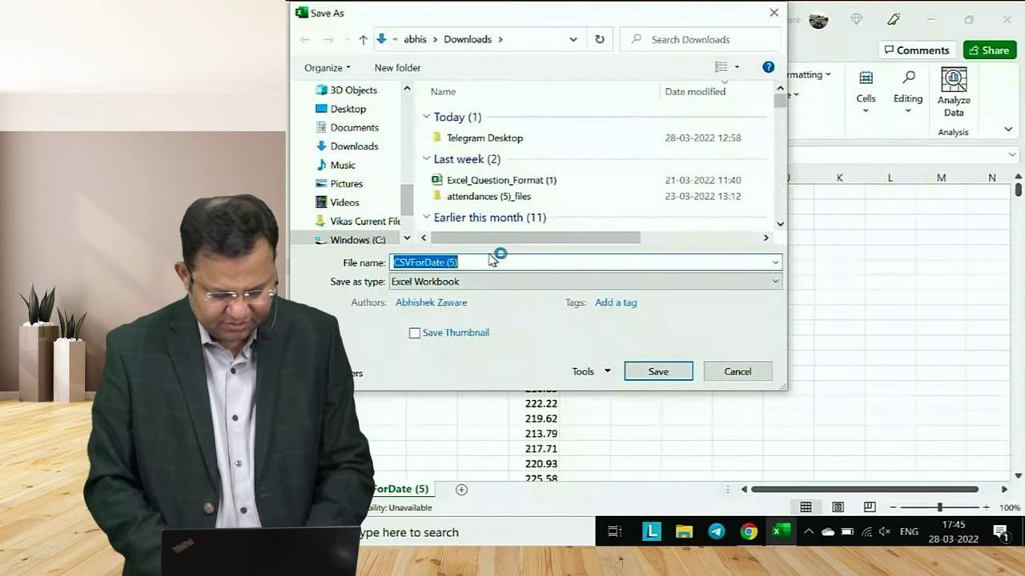
{"action": "type", "text": "Look"}
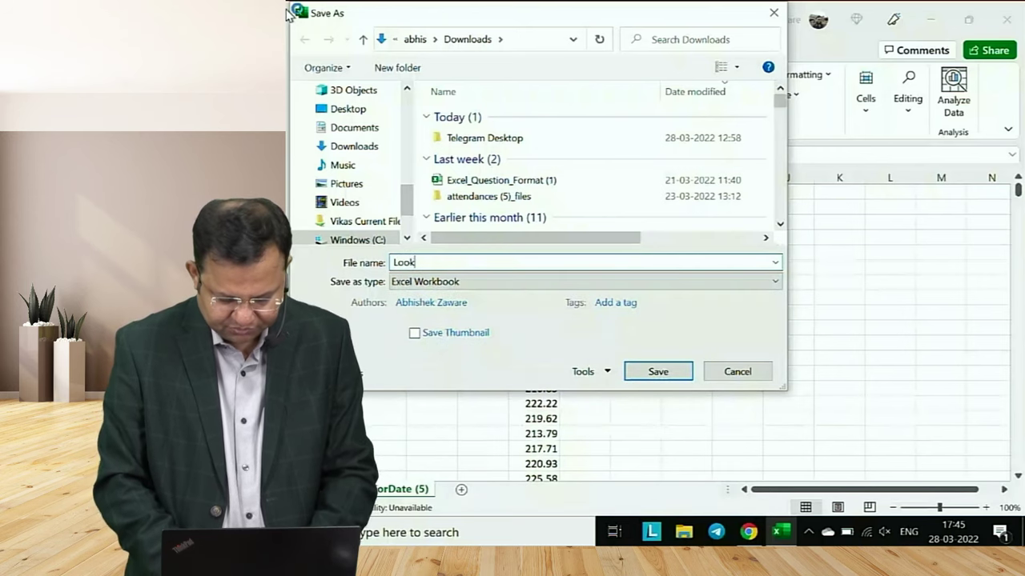
{"action": "type", "text": "up Func"}
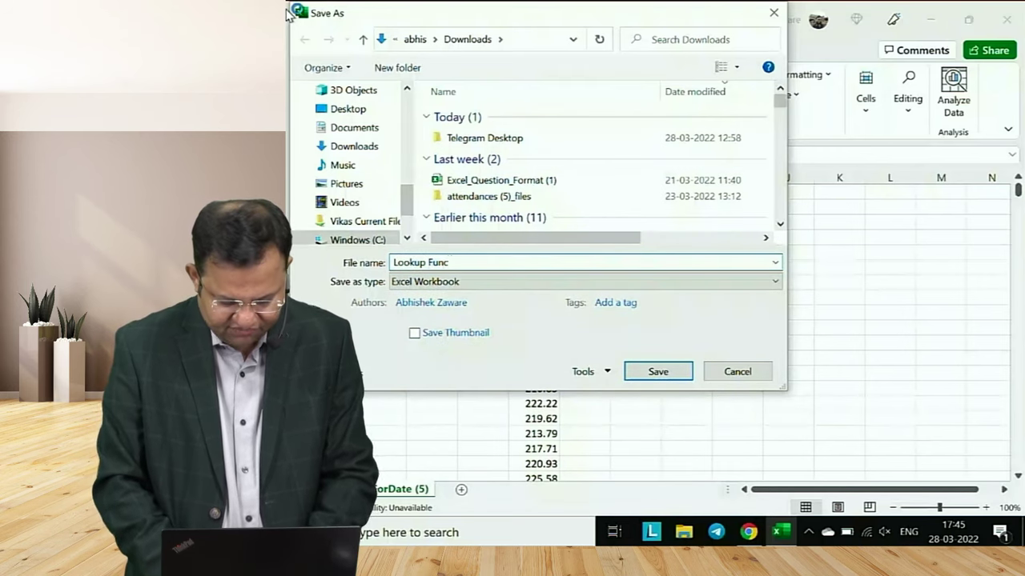
{"action": "type", "text": "tions"}
{"action": "key", "text": "Return"}
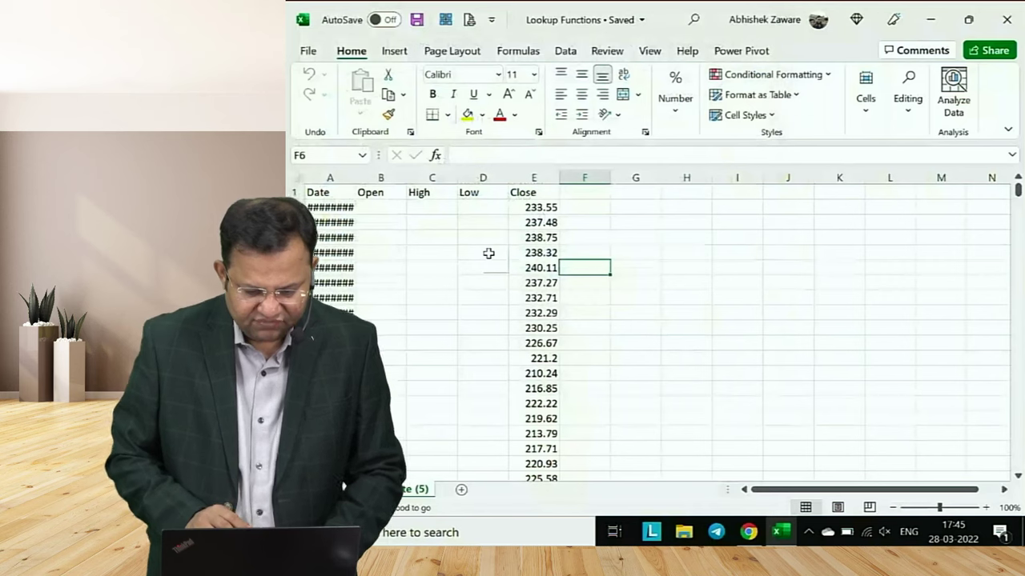
Autofit the width of all the sheet's columns to their contents
{"action": "left_click", "coordinate": [298, 177]}
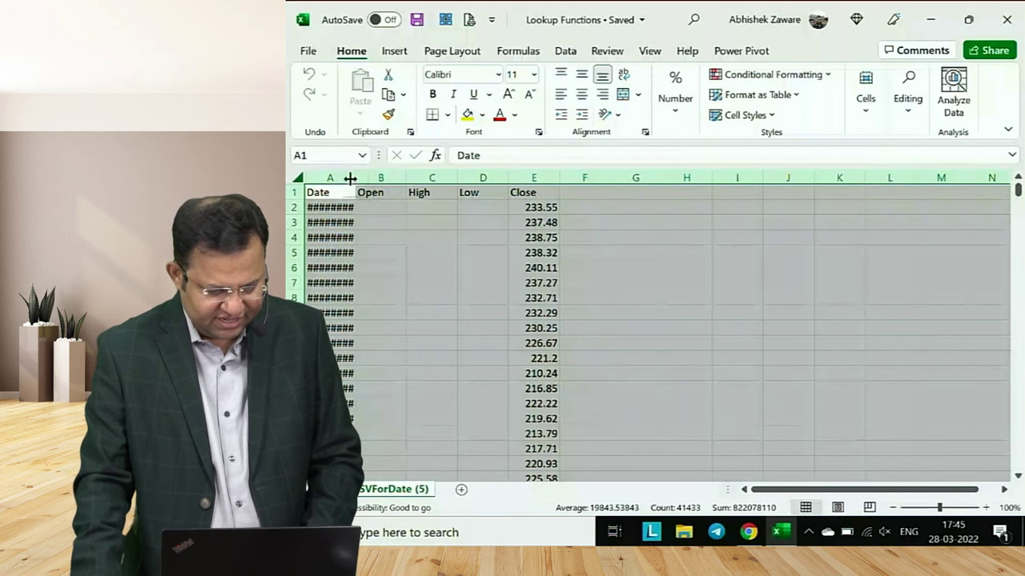
{"action": "double_click", "coordinate": [354, 178]}
{"action": "left_click", "coordinate": [367, 222]}
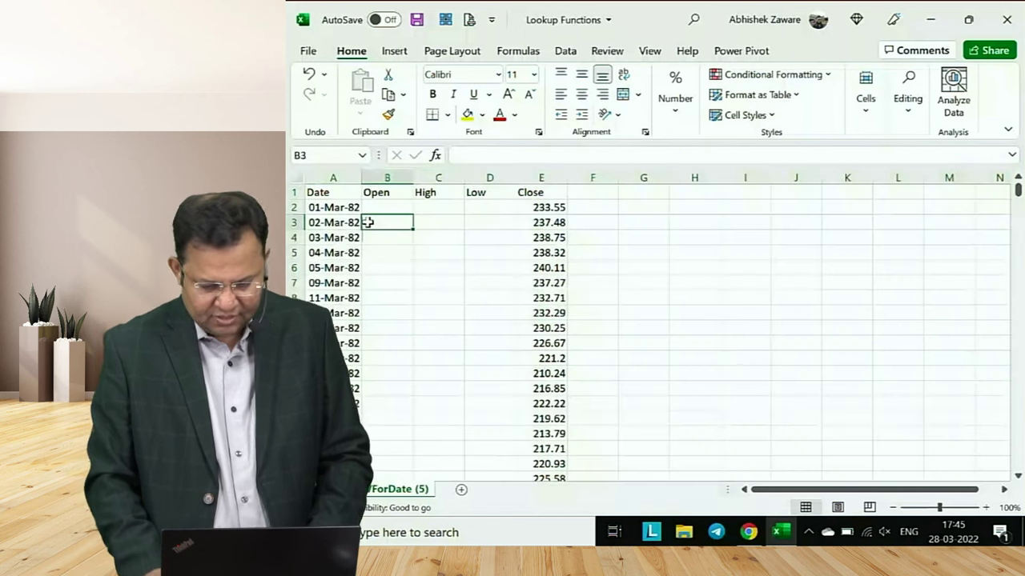
Examine the Date and Close columns from their first to their last records
{"action": "key", "text": "Up"}
{"action": "key", "text": "Left"}
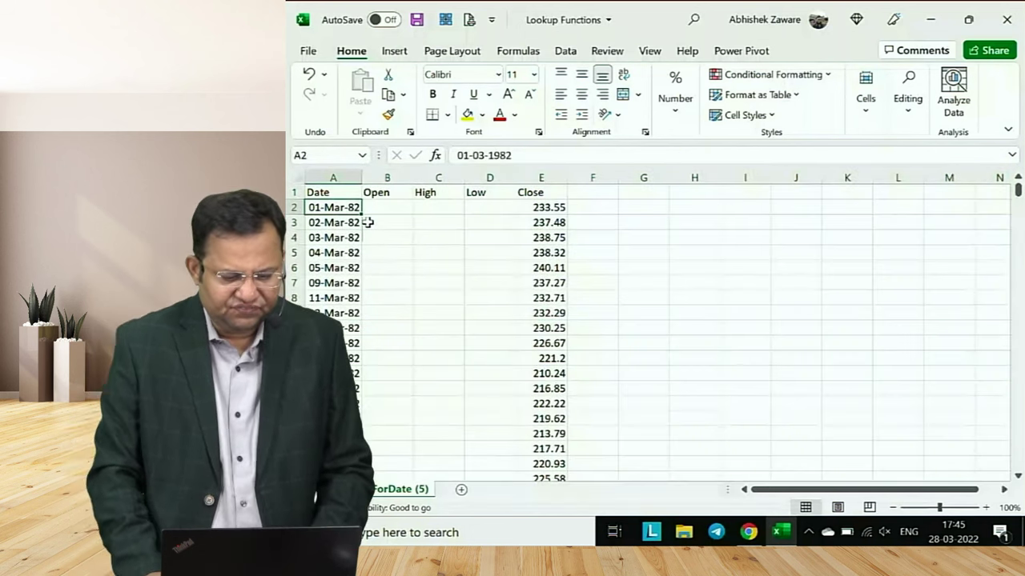
{"action": "key", "text": "ctrl+Down"}
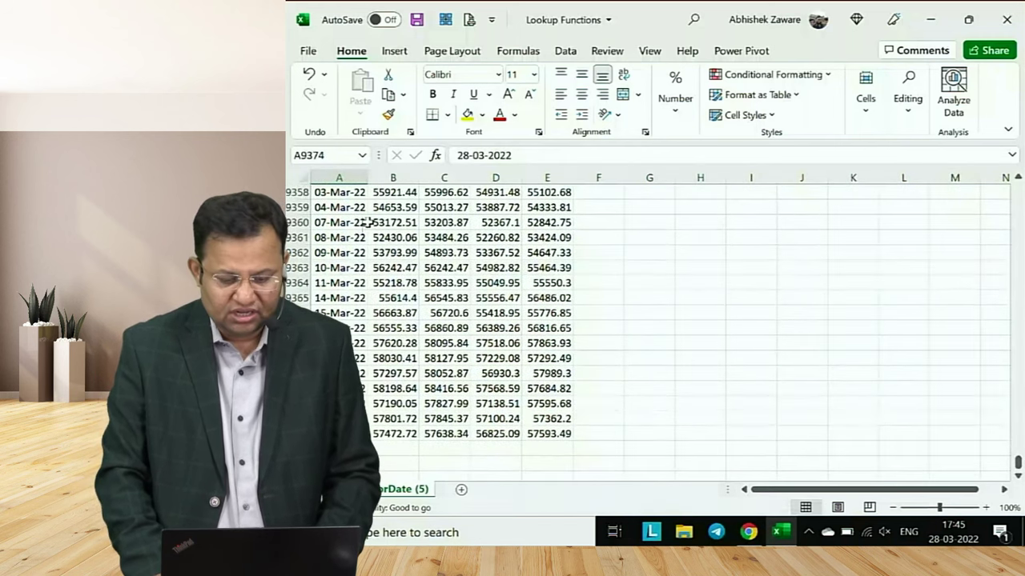
{"action": "key", "text": "ctrl+Up"}
{"action": "key", "text": "Right"}
{"action": "key", "text": "Right"}
{"action": "key", "text": "Right"}
{"action": "key", "text": "Right"}
{"action": "key", "text": "Down"}
{"action": "key", "text": "Down"}
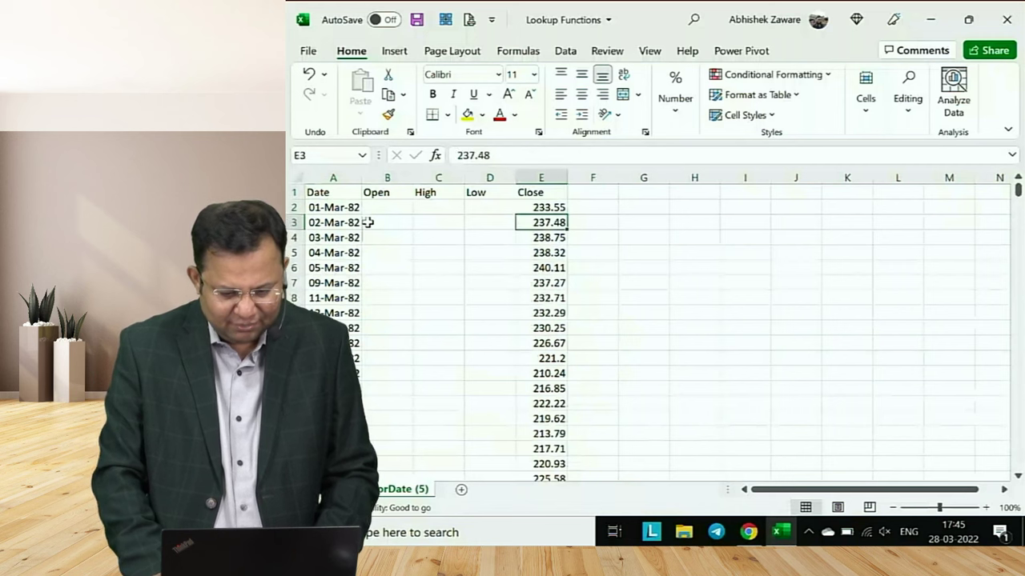
{"action": "key", "text": "ctrl+Down"}
{"action": "key", "text": "Down"}
{"action": "key", "text": "Up"}
{"action": "key", "text": "Up"}
{"action": "key", "text": "ctrl+Up"}
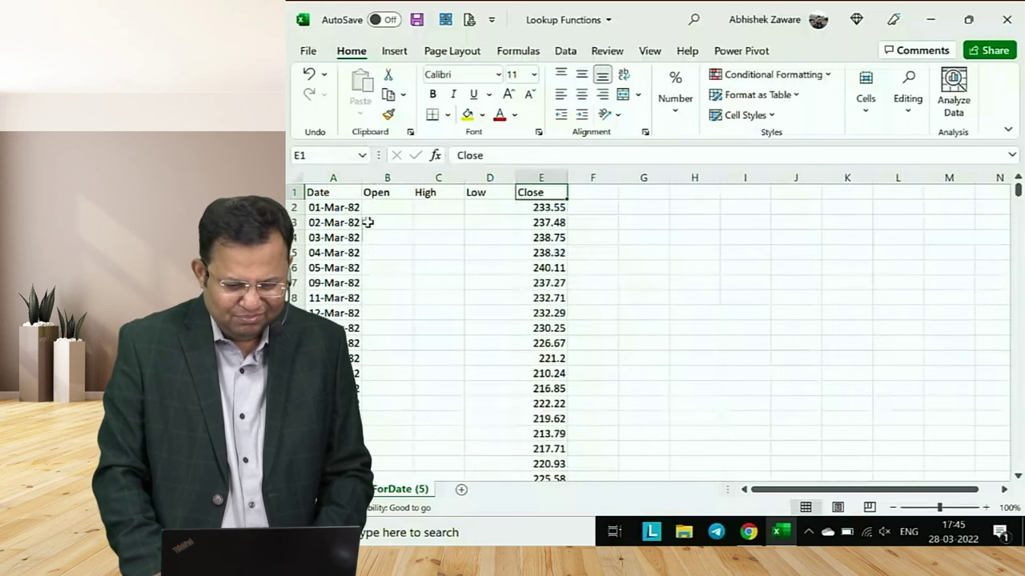
{"action": "key", "text": "Down"}
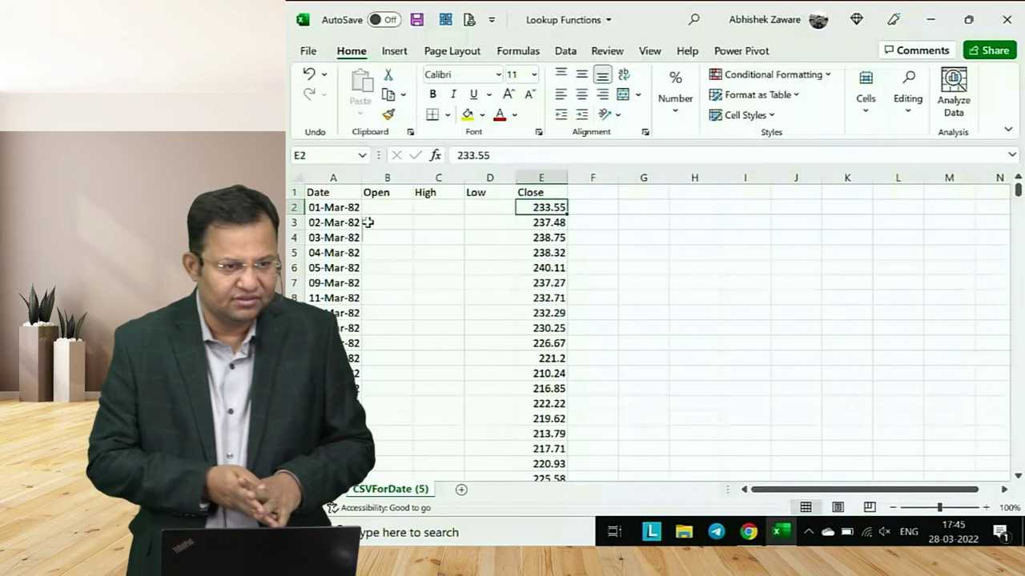
Delete the entire Open, High and Low columns from the price data
{"action": "key", "text": "Left"}
{"action": "key", "text": "Left"}
{"action": "key", "text": "Left"}
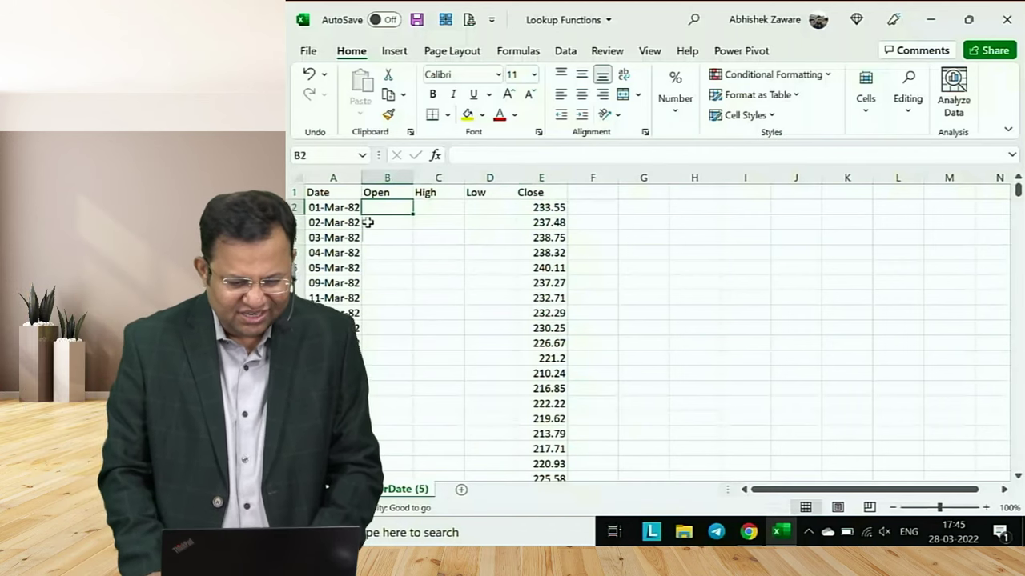
{"action": "key", "text": "Right"}
{"action": "key", "text": "Right"}
{"action": "key", "text": "Left"}
{"action": "key", "text": "Left"}
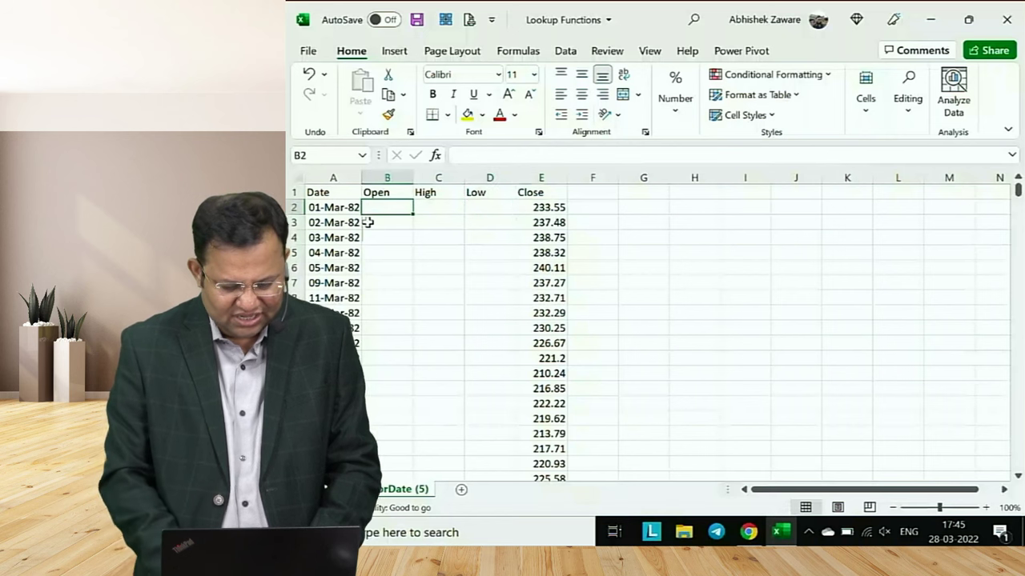
{"action": "key", "text": "ctrl+space"}
{"action": "key", "text": "shift+Right"}
{"action": "key", "text": "shift+Right"}
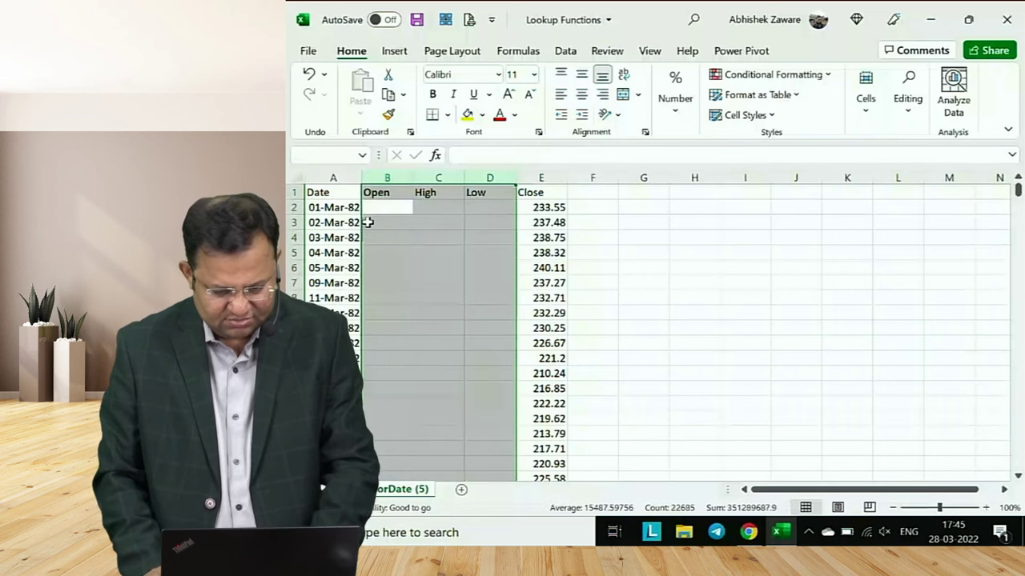
{"action": "key", "text": "ctrl+minus"}
Rename the Close header in B1 to Sensex Close and autofit the width of column B
{"action": "key", "text": "Left"}
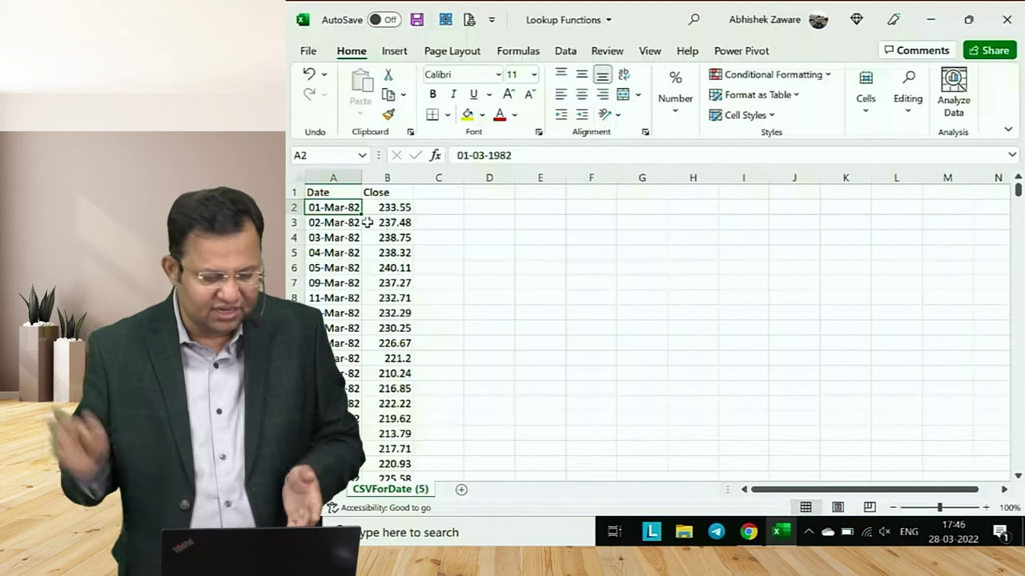
{"action": "key", "text": "Up"}
{"action": "key", "text": "Right"}
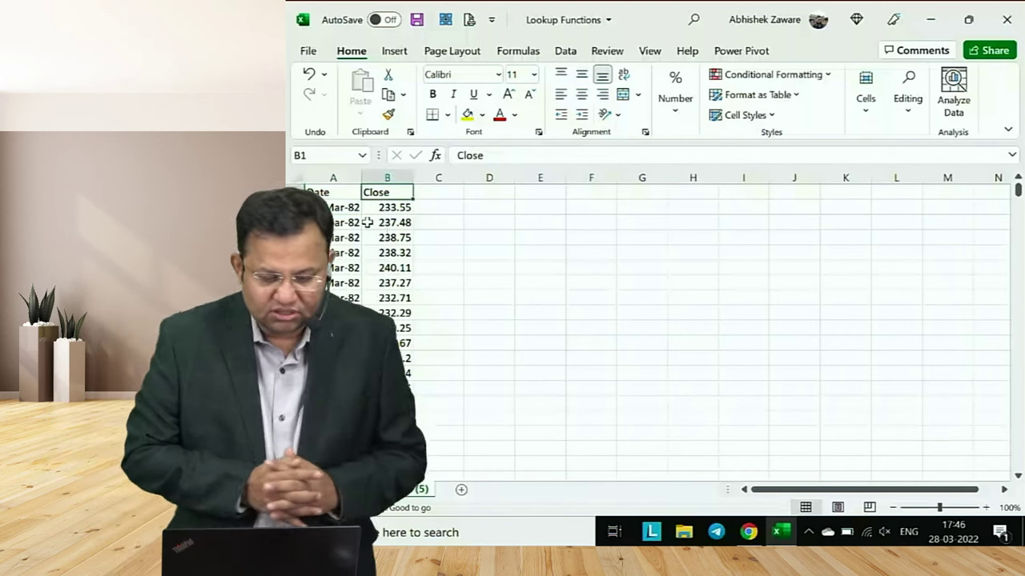
{"action": "type", "text": "Sensex"}
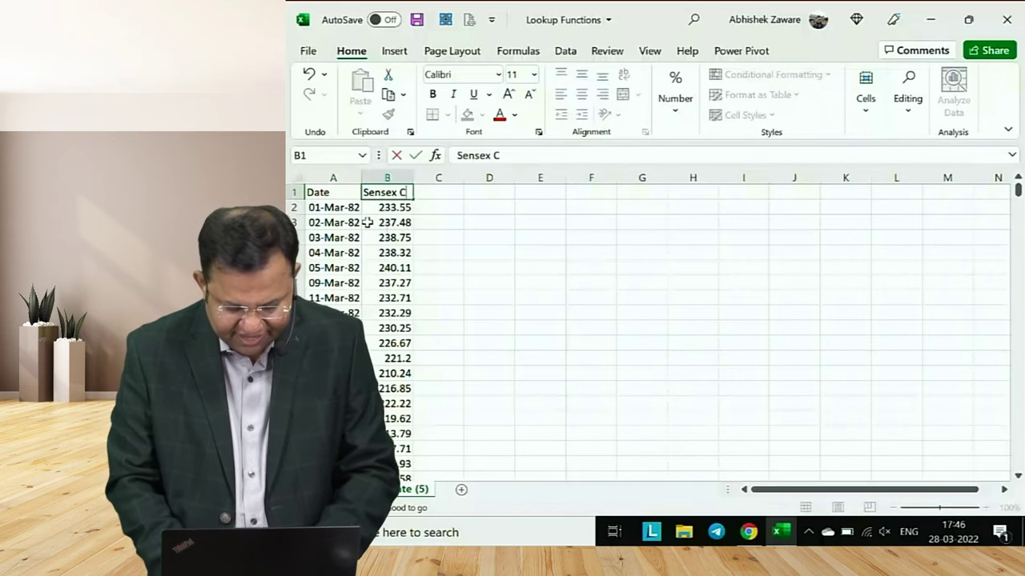
{"action": "key", "text": "Return"}
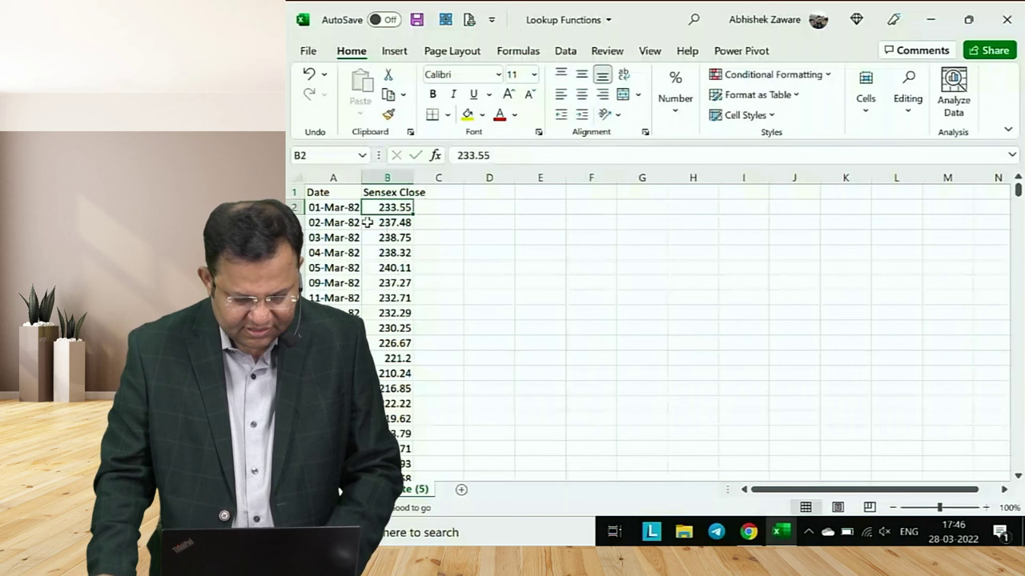
{"action": "double_click", "coordinate": [413, 177]}
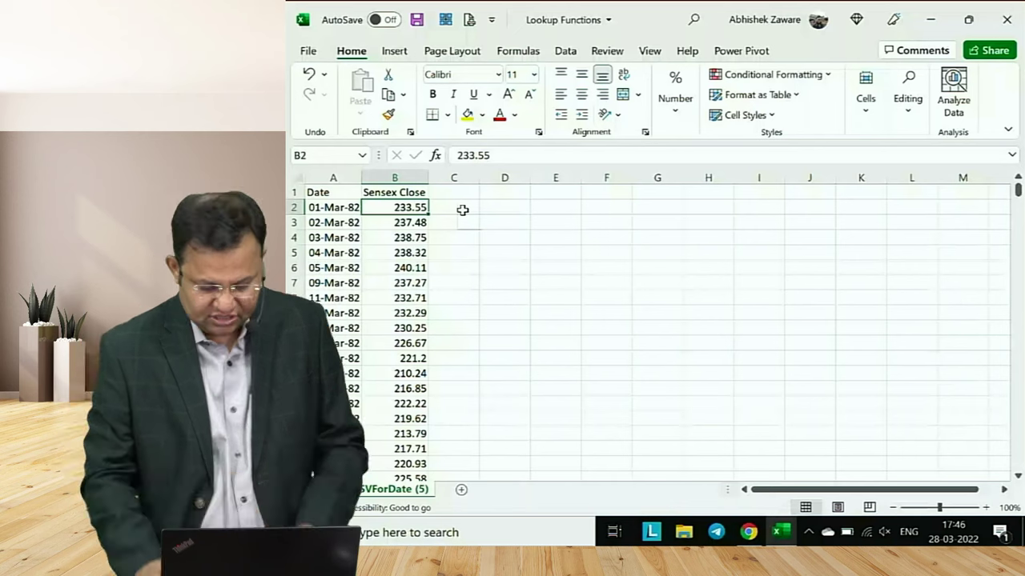
{"action": "key", "text": "Left"}
{"action": "key", "text": "ctrl+space"}
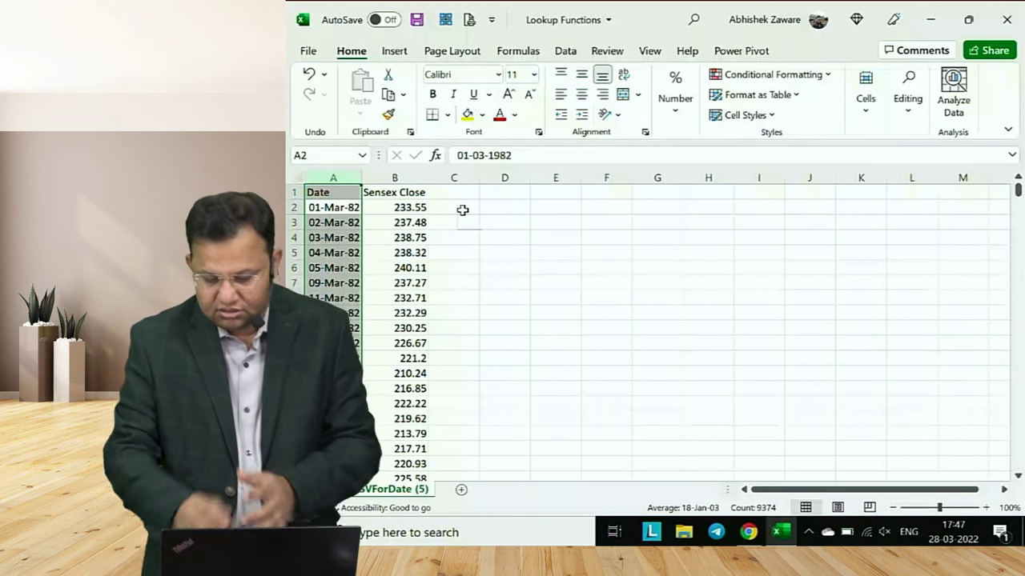
{"action": "key", "text": "ctrl+Home"}
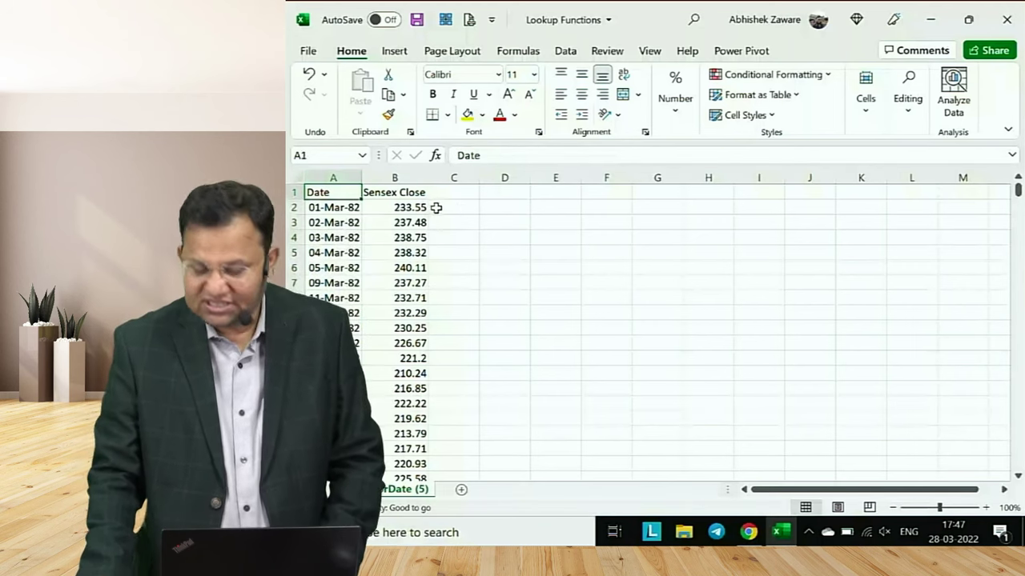
Add a new blank worksheet to the workbook and set its zoom to 120%
{"action": "left_click", "coordinate": [462, 490]}
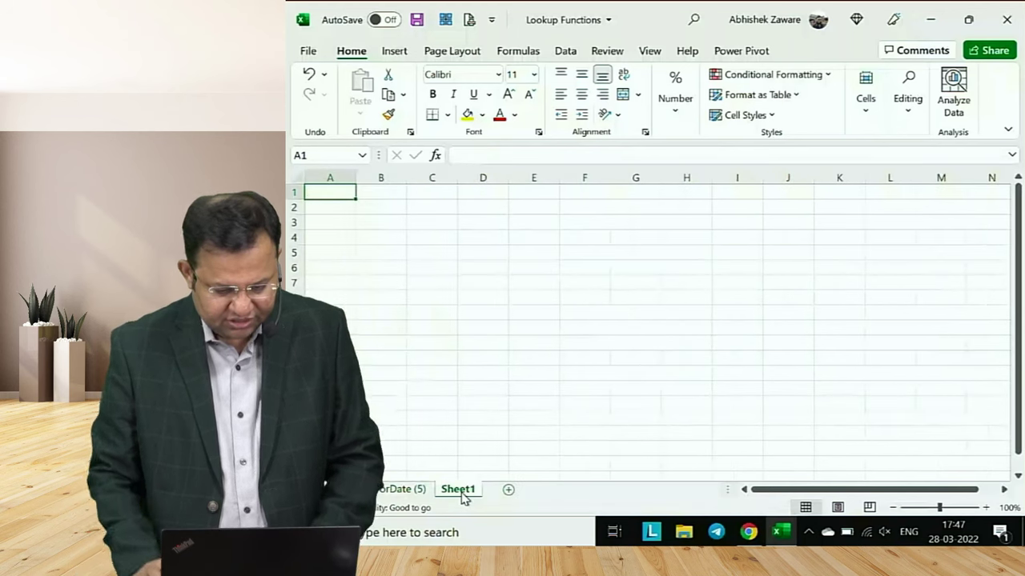
{"action": "left_click", "coordinate": [986, 507]}
{"action": "left_click", "coordinate": [986, 507]}
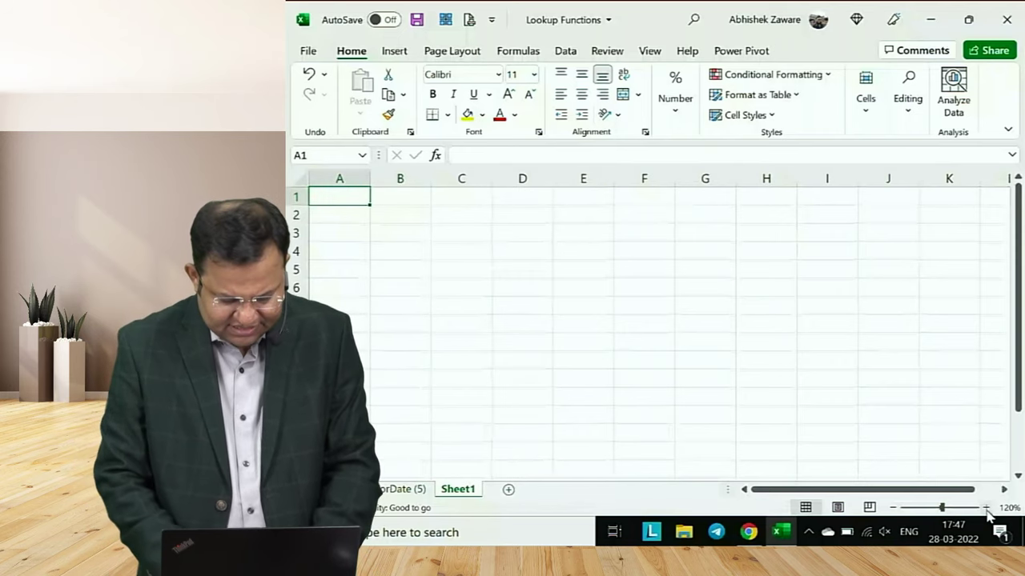
Enter the headers Date, Amount and Sensex Value in cells A1 to C1 of Sheet1
{"action": "type", "text": "Date"}
{"action": "key", "text": "Tab"}
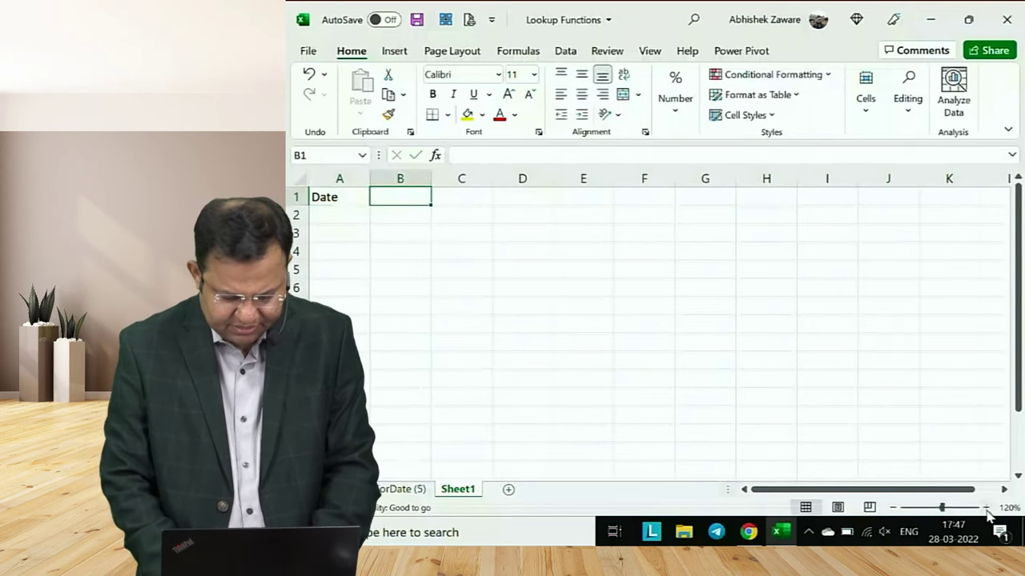
{"action": "type", "text": "Am"}
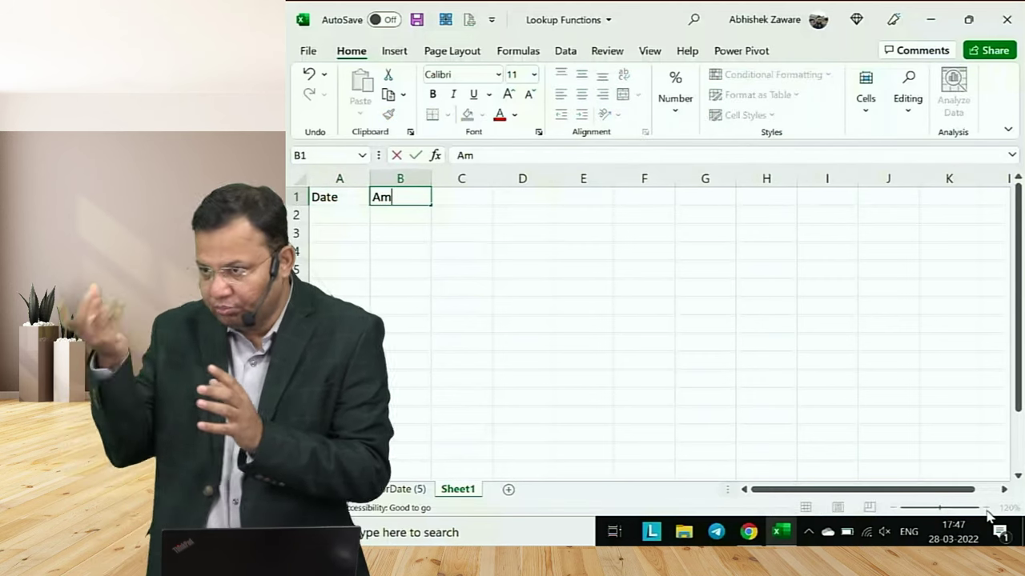
{"action": "type", "text": "ount"}
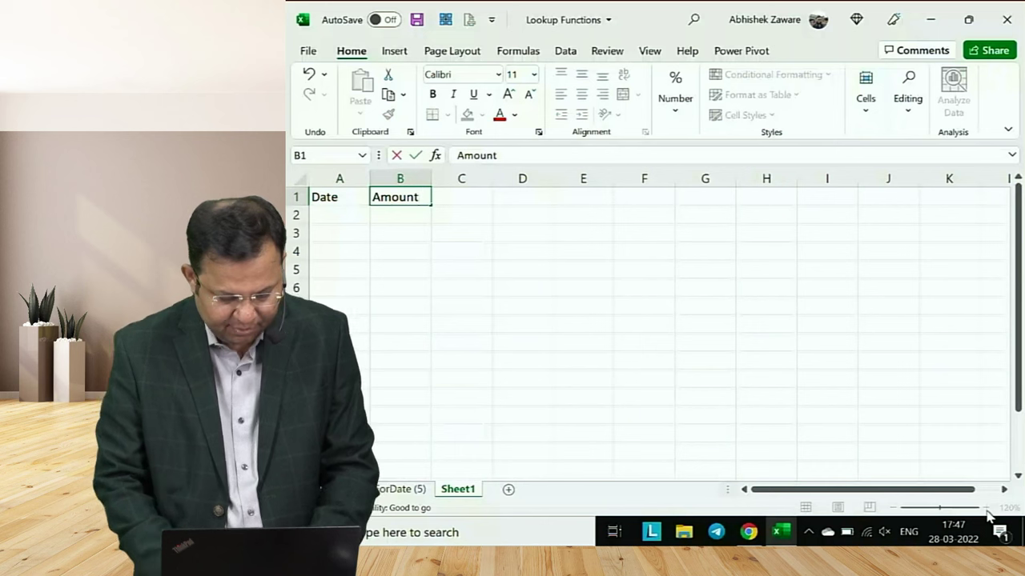
{"action": "key", "text": "Tab"}
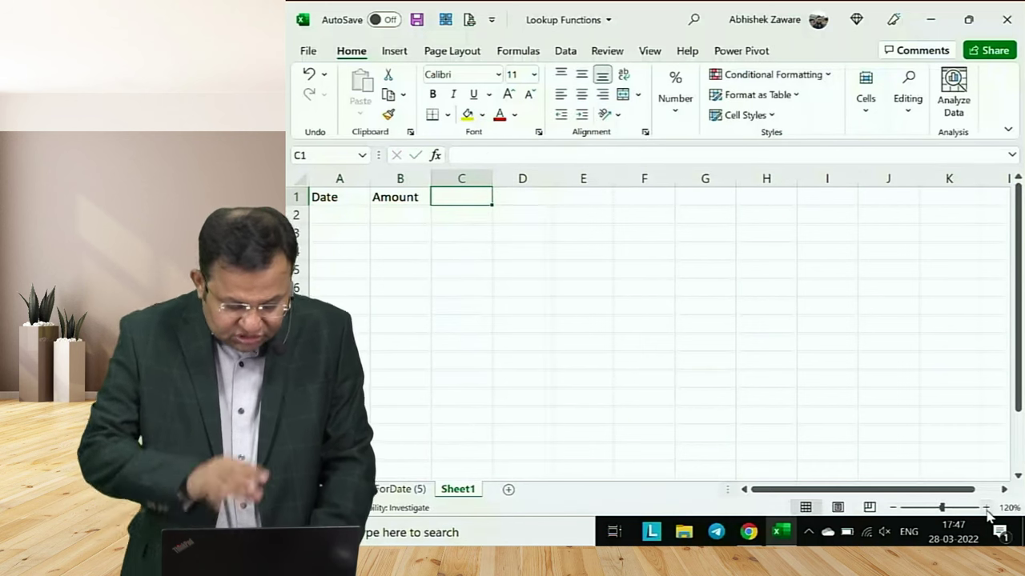
{"action": "type", "text": "Sen"}
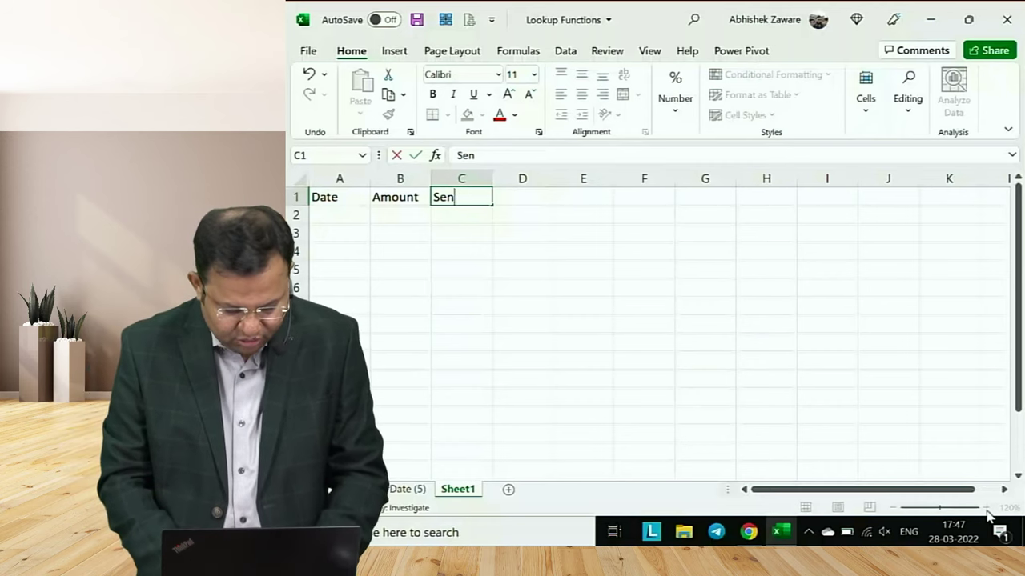
{"action": "type", "text": "sex Value"}
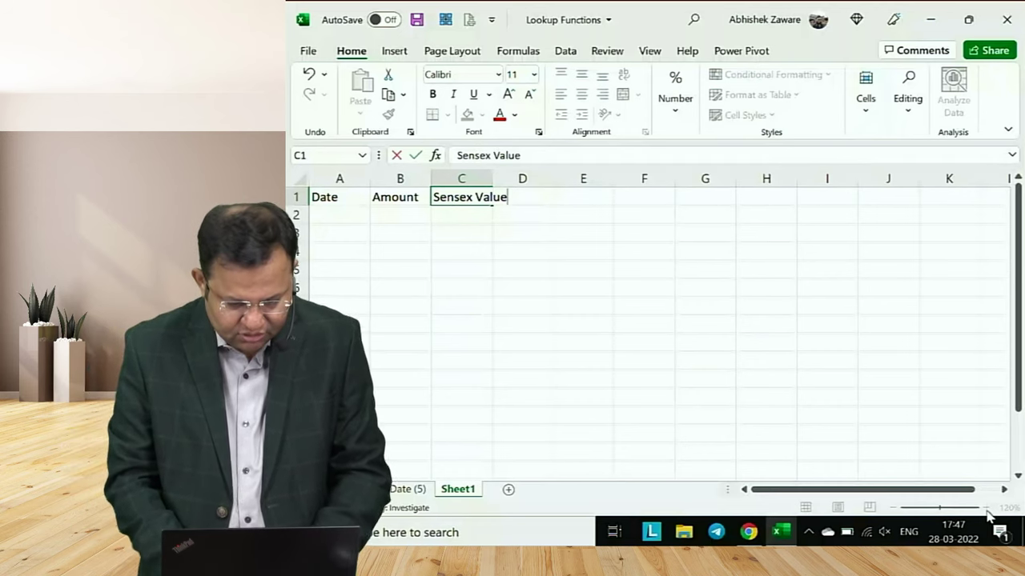
{"action": "key", "text": "Tab"}
{"action": "key", "text": "Left"}
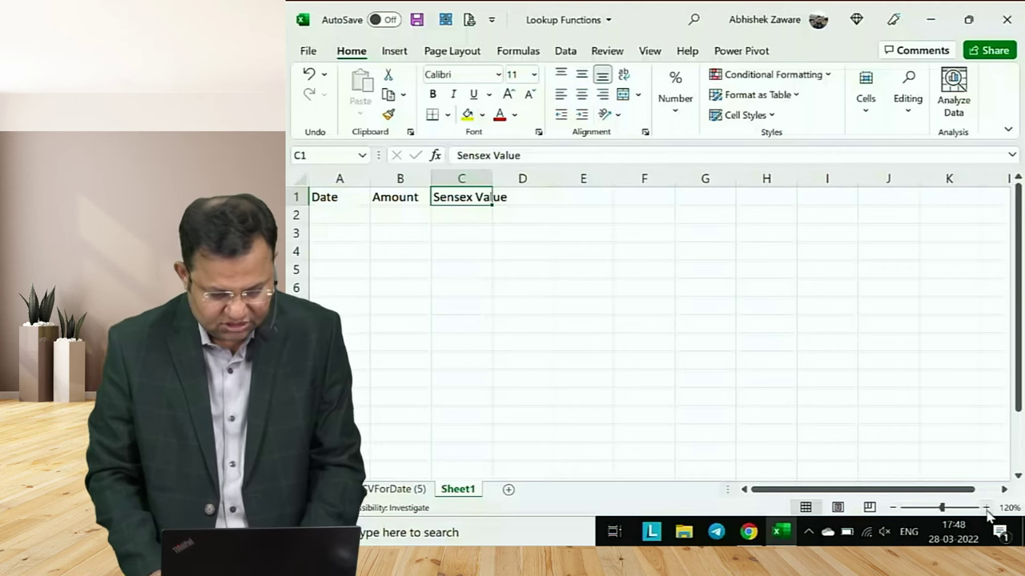
Fill in the first record with the date 29-07-2011 in A2 and the amount 100000 in B2
{"action": "key", "text": "Home"}
{"action": "key", "text": "Down"}
{"action": "type", "text": "2"}
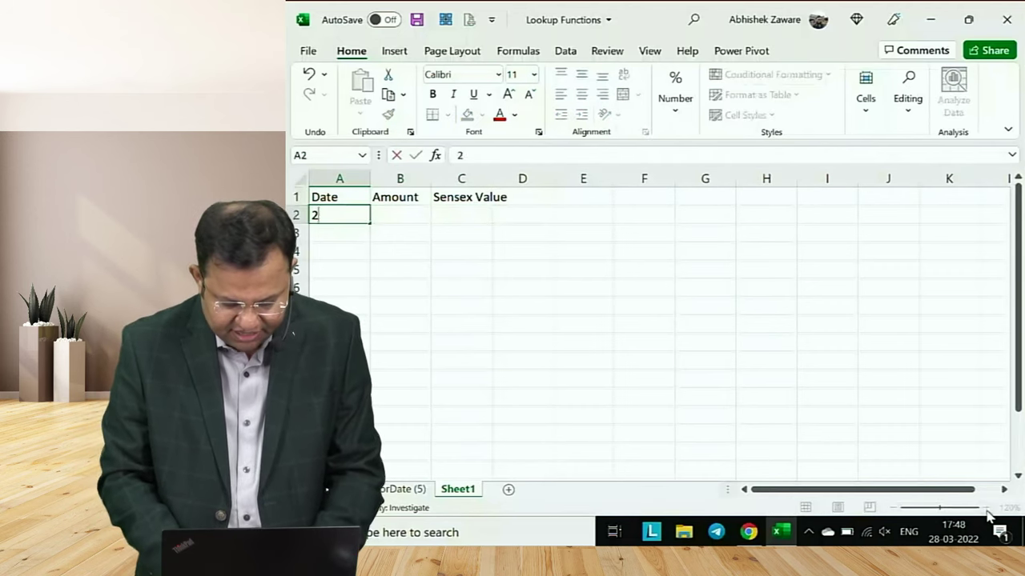
{"action": "type", "text": "9-07-20"}
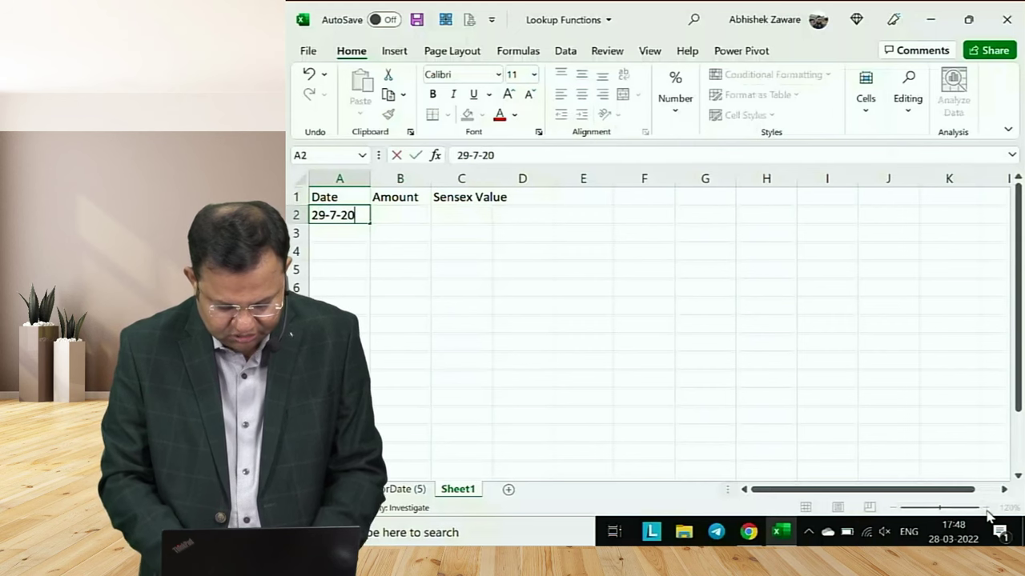
{"action": "type", "text": "11"}
{"action": "key", "text": "ctrl+Return"}
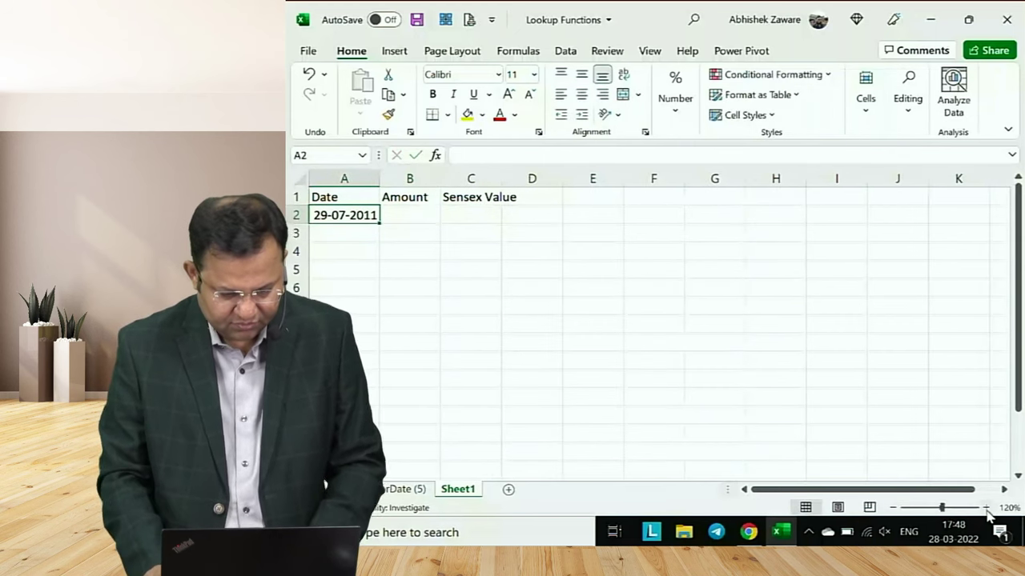
{"action": "key", "text": "Tab"}
{"action": "type", "text": "100000"}
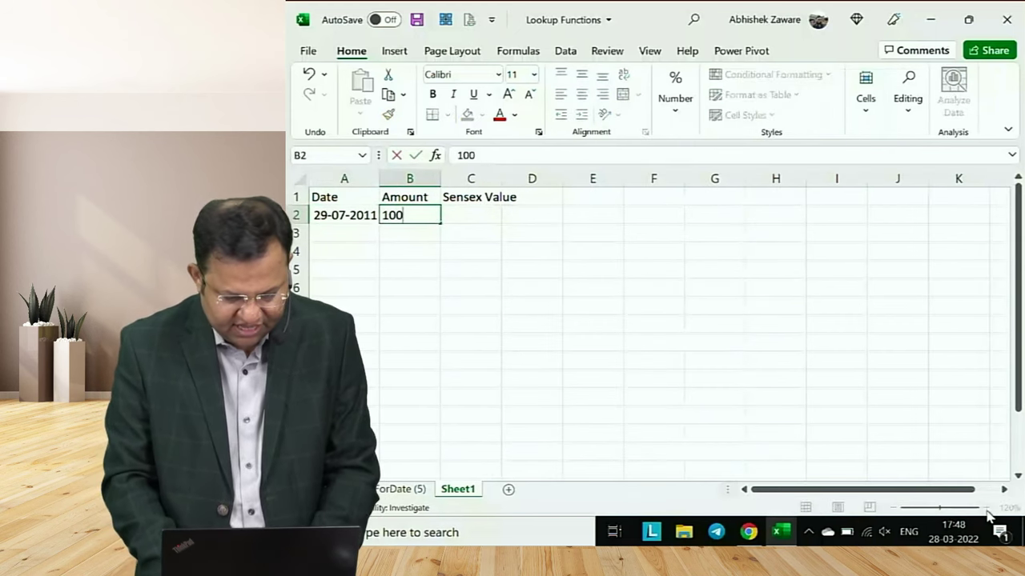
{"action": "key", "text": "Tab"}
{"action": "key", "text": "Left"}
{"action": "key", "text": "Left"}
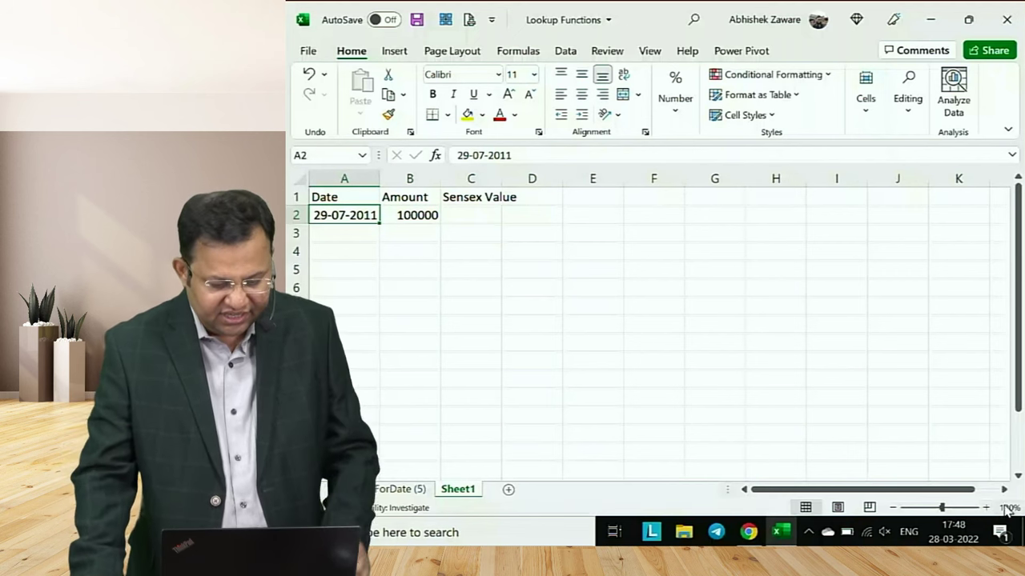
Examine the dates and Sensex closing values in the CSVForDate (5) sheet against the first record in Sheet1
{"action": "left_click", "coordinate": [416, 488]}
{"action": "key", "text": "Down"}
{"action": "key", "text": "Down"}
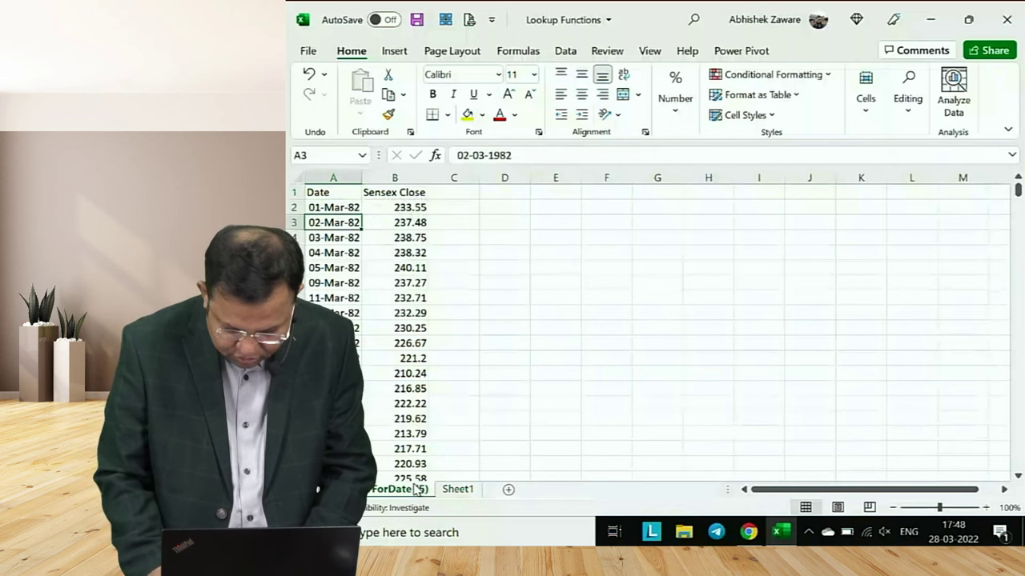
{"action": "key", "text": "Down"}
{"action": "key", "text": "Down"}
{"action": "key", "text": "Down"}
{"action": "key", "text": "Down"}
{"action": "key", "text": "Down"}
{"action": "key", "text": "Down"}
{"action": "key", "text": "Down"}
{"action": "key", "text": "Down"}
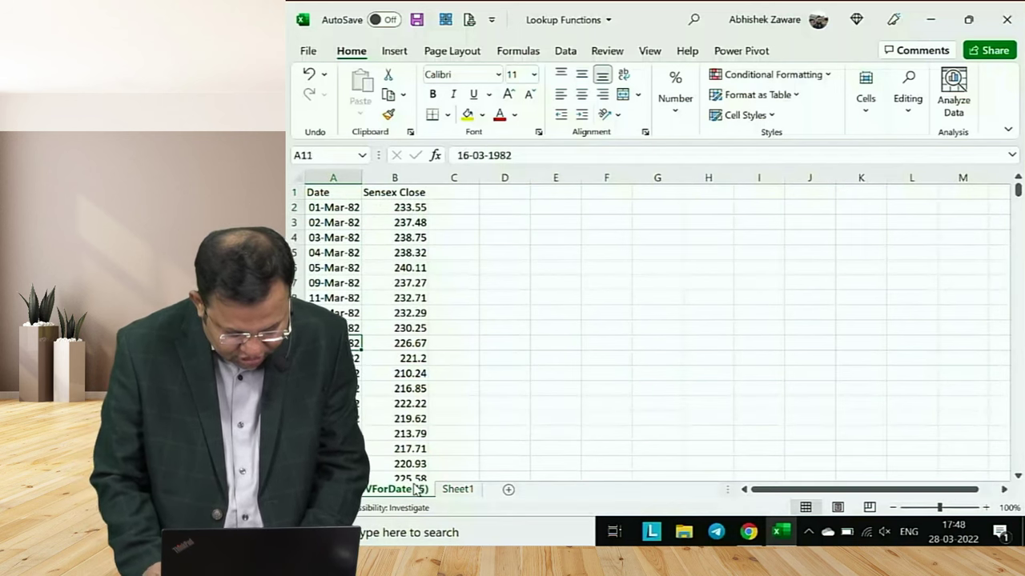
{"action": "key", "text": "Down"}
{"action": "key", "text": "Down"}
{"action": "key", "text": "Down"}
{"action": "key", "text": "Down"}
{"action": "key", "text": "Down"}
{"action": "key", "text": "Down"}
{"action": "key", "text": "Down"}
{"action": "key", "text": "Down"}
{"action": "key", "text": "Down"}
{"action": "key", "text": "Down"}
{"action": "key", "text": "Down"}
{"action": "key", "text": "Down"}
{"action": "key", "text": "Down"}
{"action": "key", "text": "Down"}
{"action": "key", "text": "Down"}
{"action": "key", "text": "Down"}
{"action": "key", "text": "Down"}
{"action": "key", "text": "Down"}
{"action": "key", "text": "Down"}
{"action": "key", "text": "Down"}
{"action": "key", "text": "Right"}
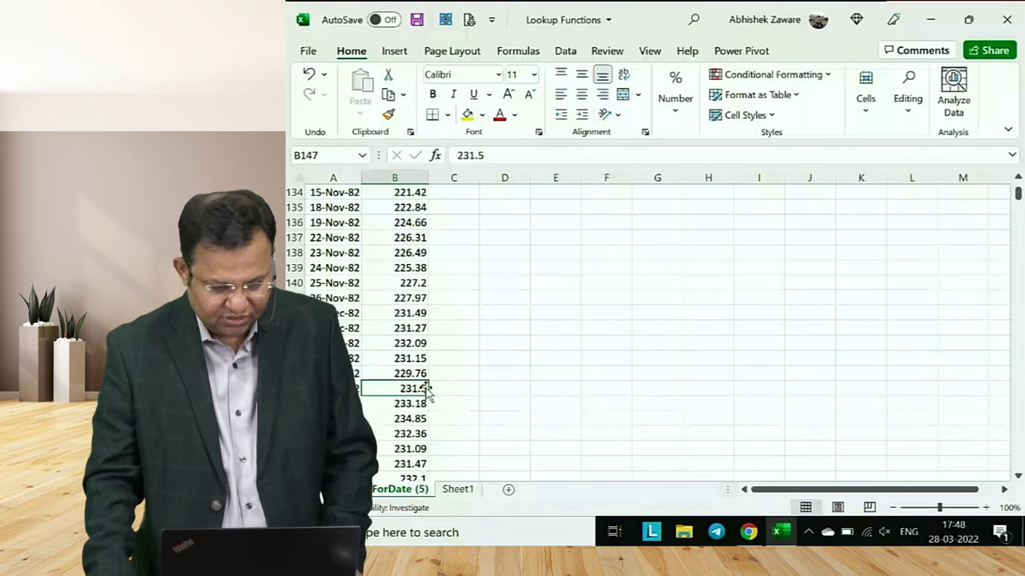
{"action": "key", "text": "ctrl+Up"}
{"action": "key", "text": "Down"}
{"action": "key", "text": "Left"}
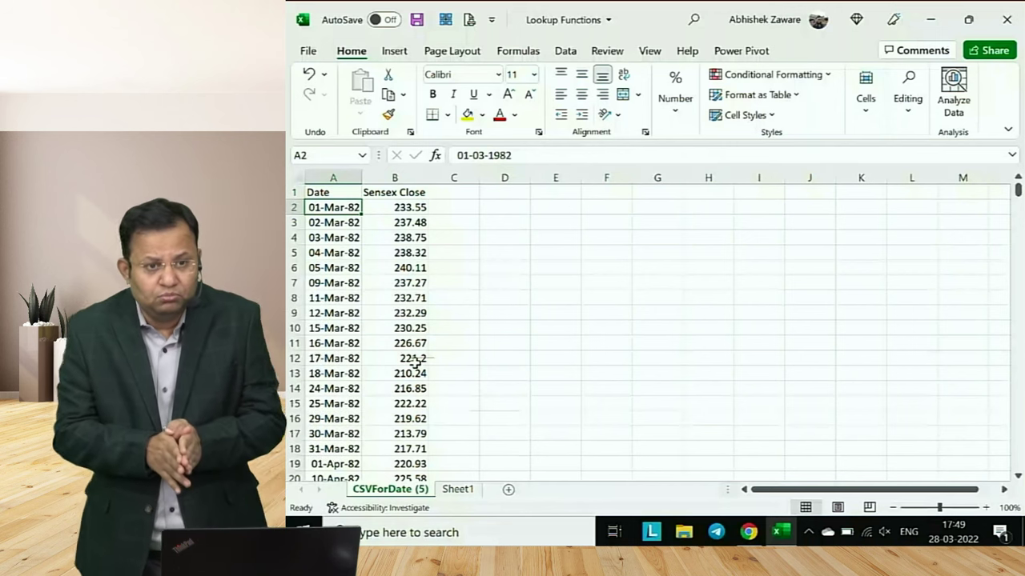
{"action": "key", "text": "ctrl+Page_Down"}
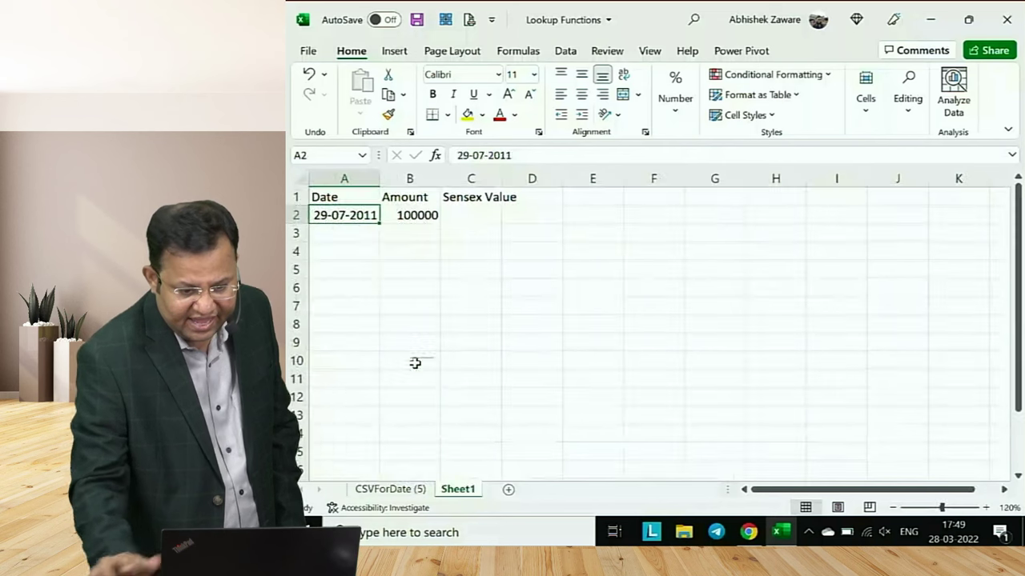
{"action": "left_click", "coordinate": [292, 215]}
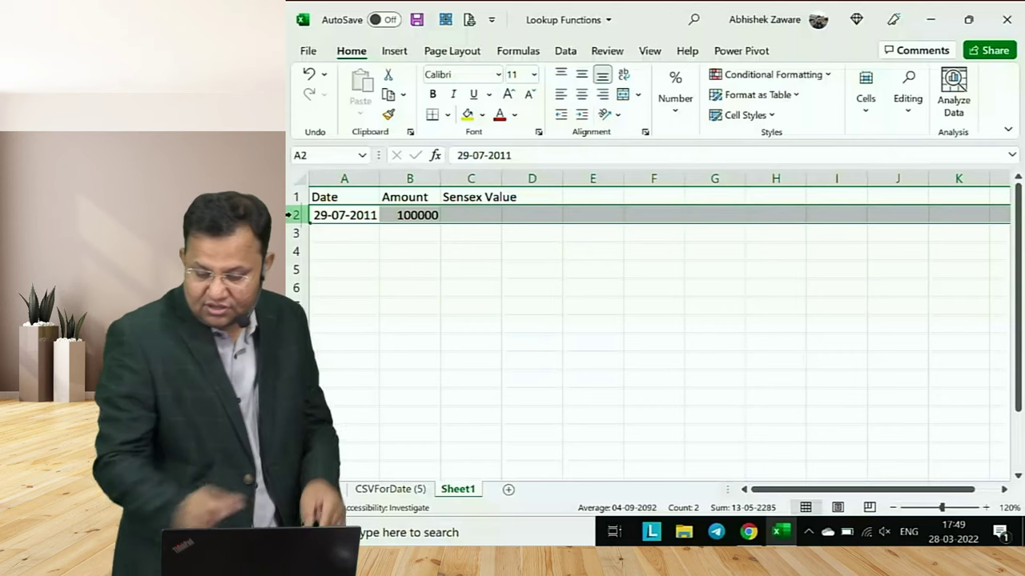
{"action": "left_click", "coordinate": [417, 489]}
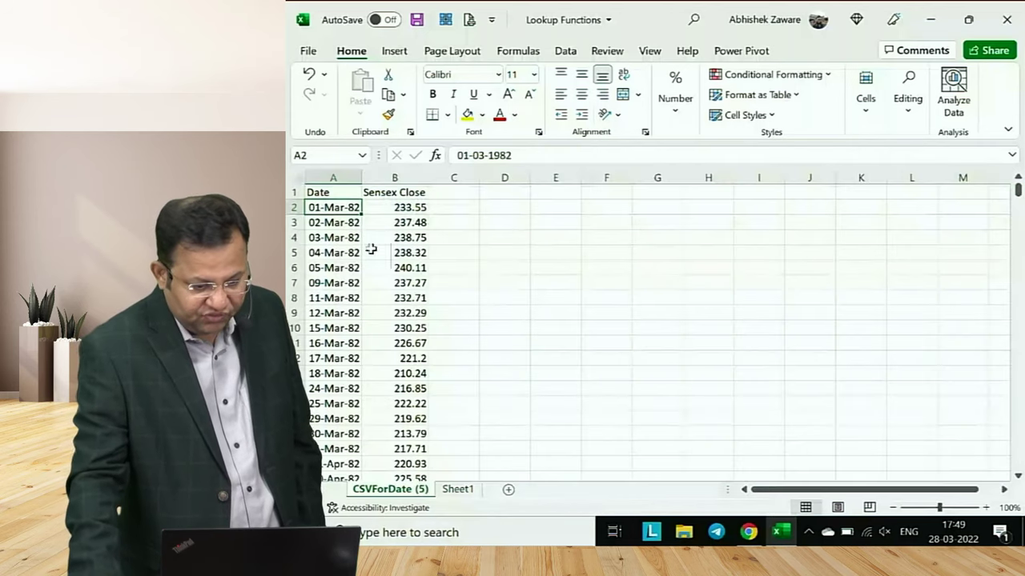
{"action": "left_click", "coordinate": [342, 174]}
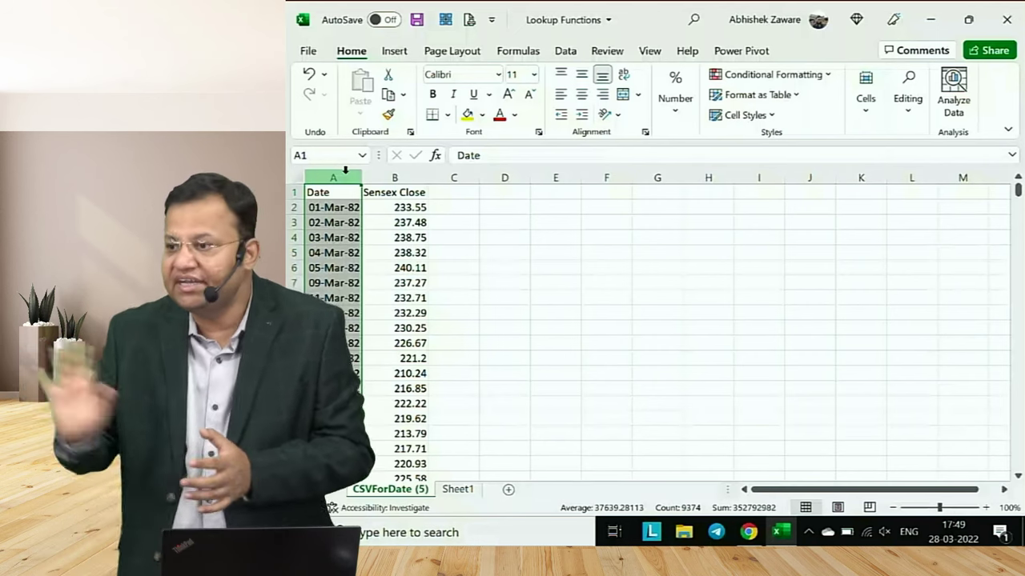
{"action": "key", "text": "Right"}
Enter 29-07-2012 in A3 of Sheet1 and extend the yearly date series from A2:A3 down to A13
{"action": "key", "text": "ctrl+Page_Down"}
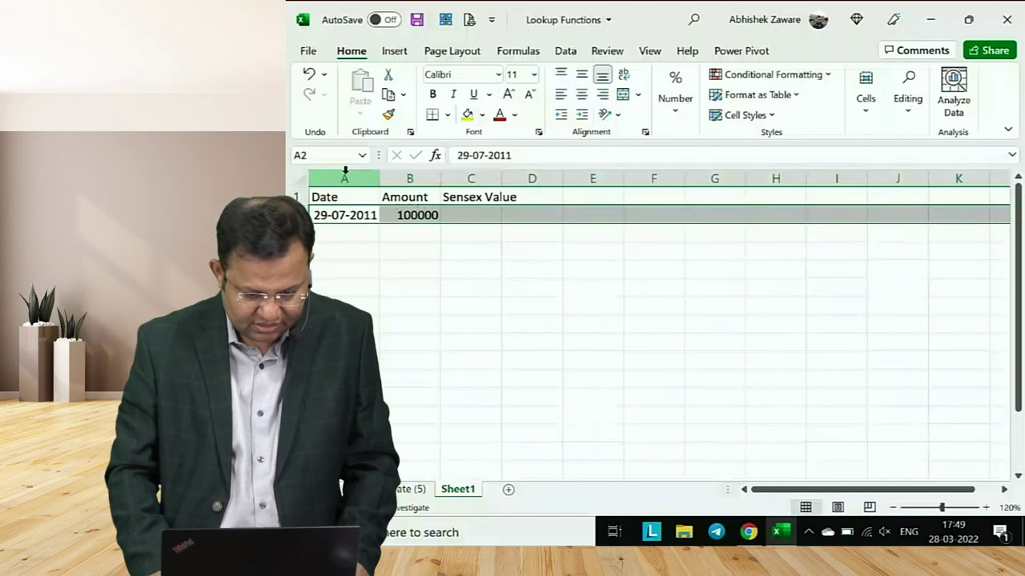
{"action": "key", "text": "Down"}
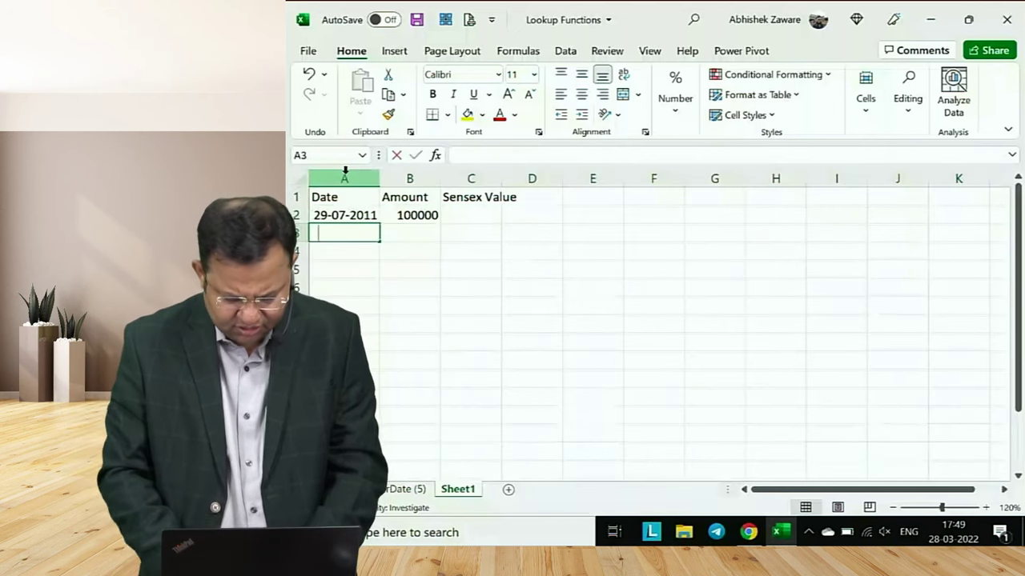
{"action": "type", "text": "2"}
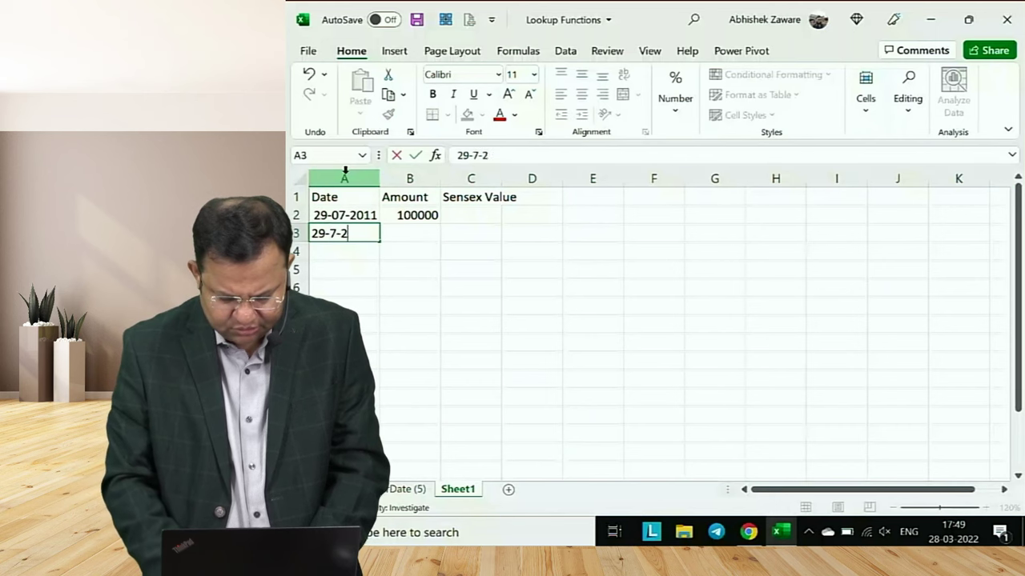
{"action": "type", "text": "9-07-2012"}
{"action": "key", "text": "Return"}
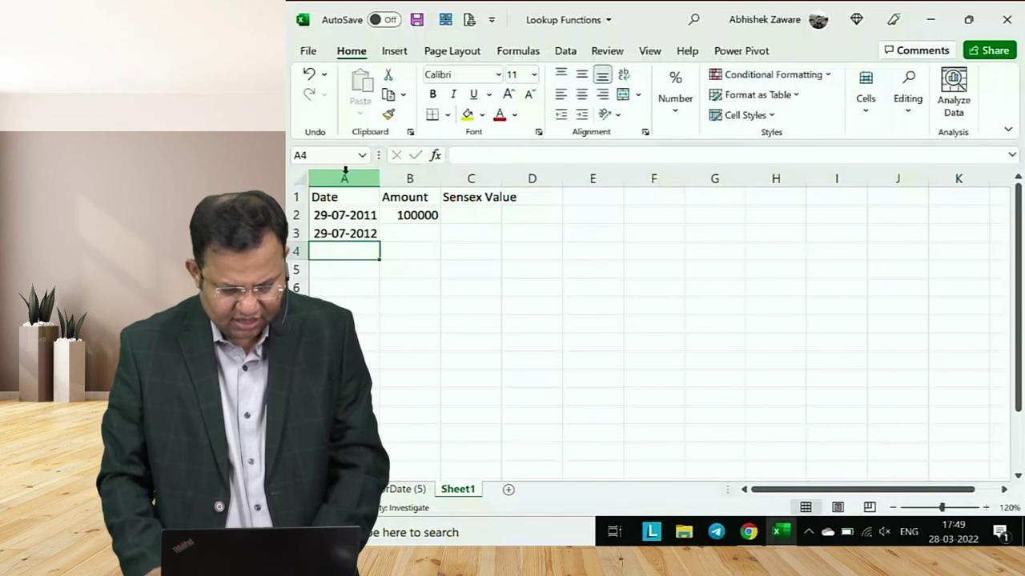
{"action": "key", "text": "Up"}
{"action": "key", "text": "shift+Down"}
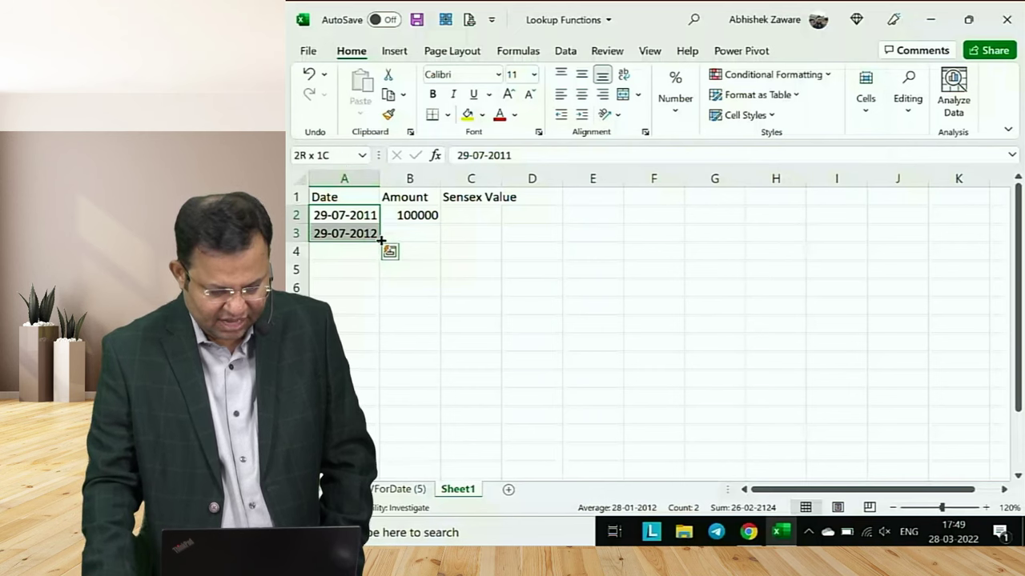
{"action": "left_click_drag", "start_coordinate": [381, 240], "coordinate": [411, 417]}
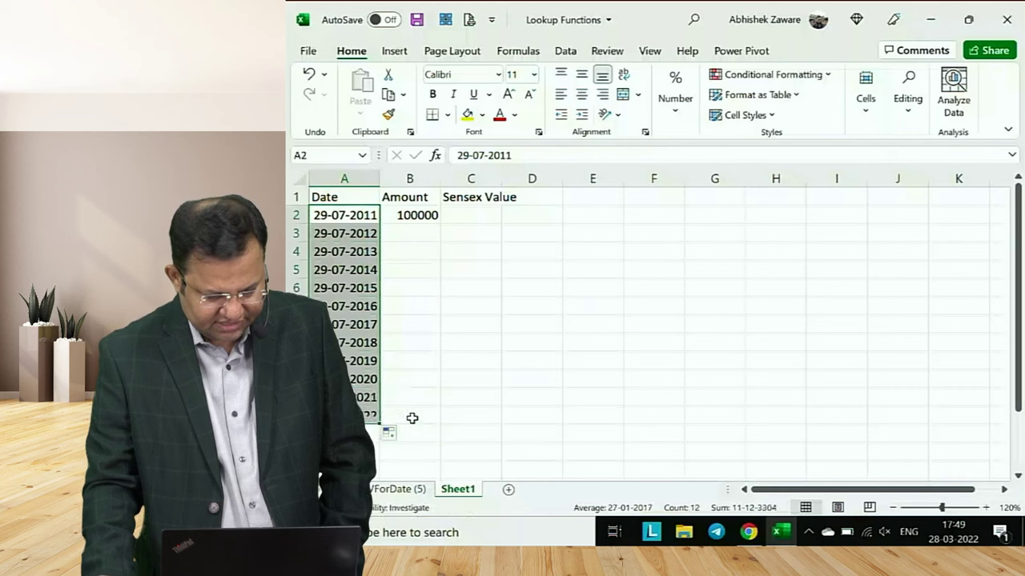
Replace the last date of the series, in A13, with 28-3-2022
{"action": "key", "text": "Down"}
{"action": "key", "text": "Down"}
{"action": "key", "text": "Down"}
{"action": "key", "text": "ctrl+Down"}
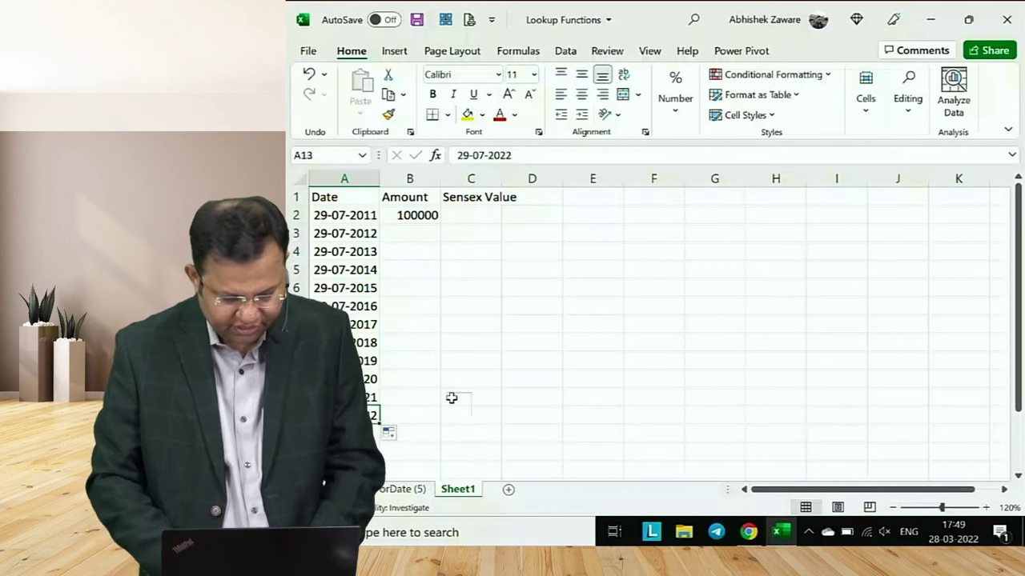
{"action": "type", "text": "28-3-"}
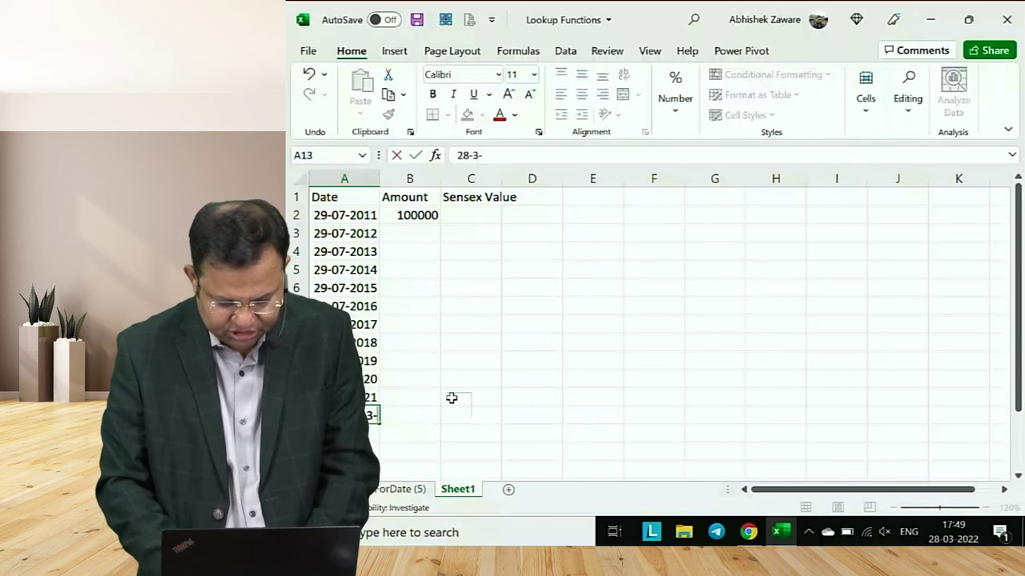
{"action": "type", "text": "2022"}
{"action": "key", "text": "Tab"}
Enter the formula =B2*1.10 in B3 and fill it down the Amount column to B13
{"action": "key", "text": "ctrl+Up"}
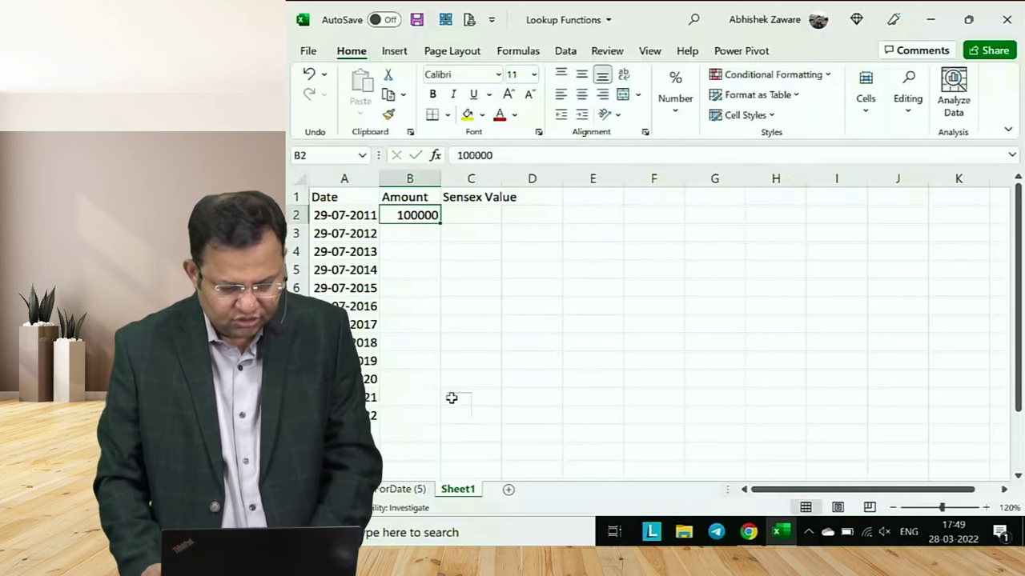
{"action": "key", "text": "Down"}
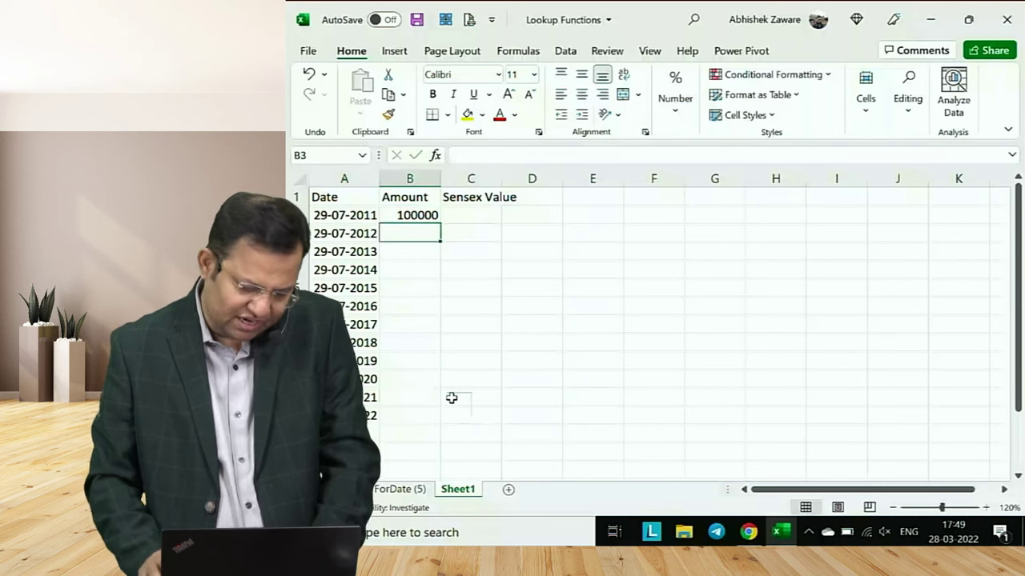
{"action": "type", "text": "="}
{"action": "key", "text": "Up"}
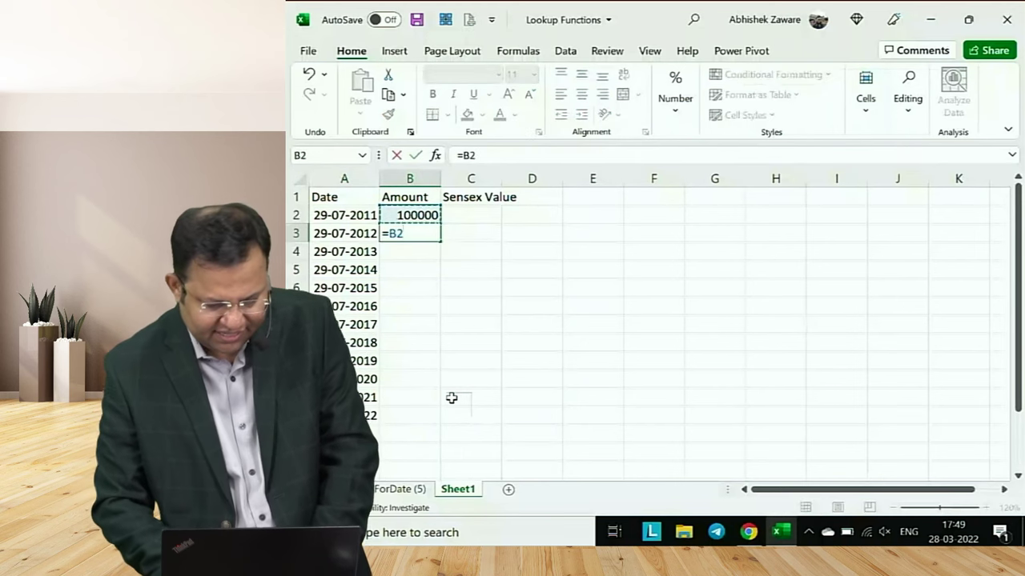
{"action": "type", "text": "*1.10"}
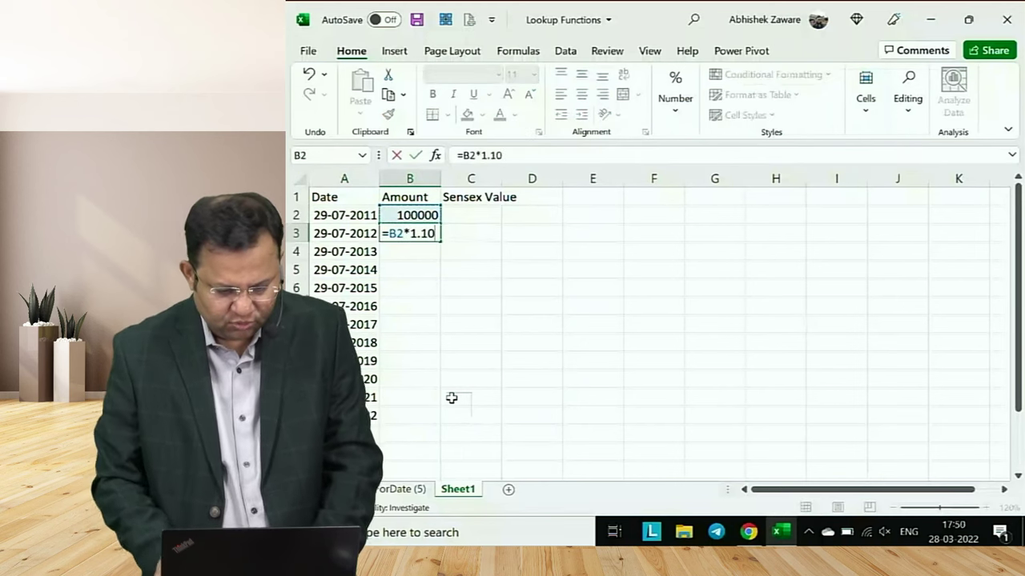
{"action": "key", "text": "Return"}
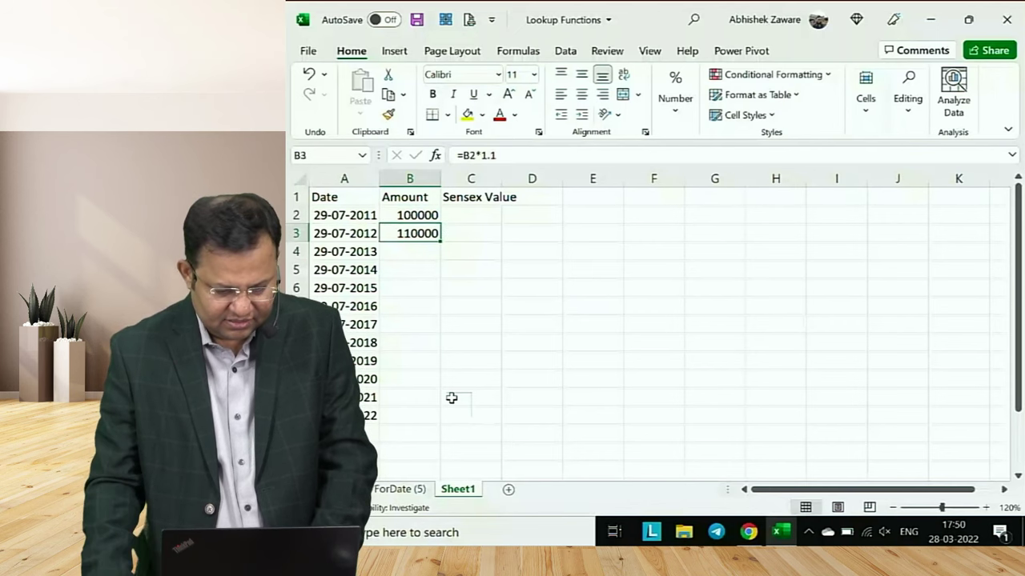
{"action": "double_click", "coordinate": [440, 241]}
Format the amounts in B2:B13 in comma style with no decimals and select C2 under Sensex Value
{"action": "key", "text": "Up"}
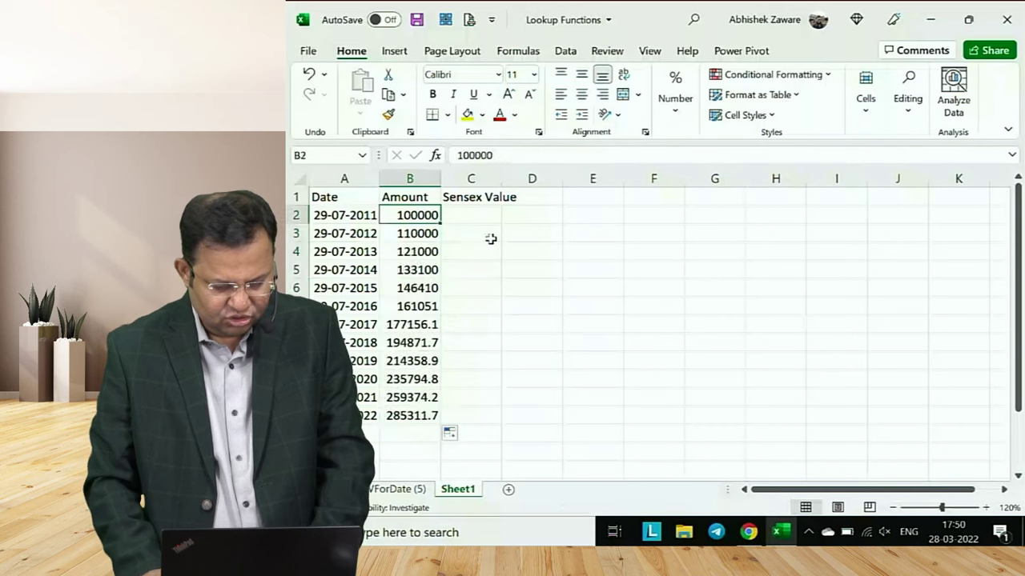
{"action": "key", "text": "ctrl+shift+Down"}
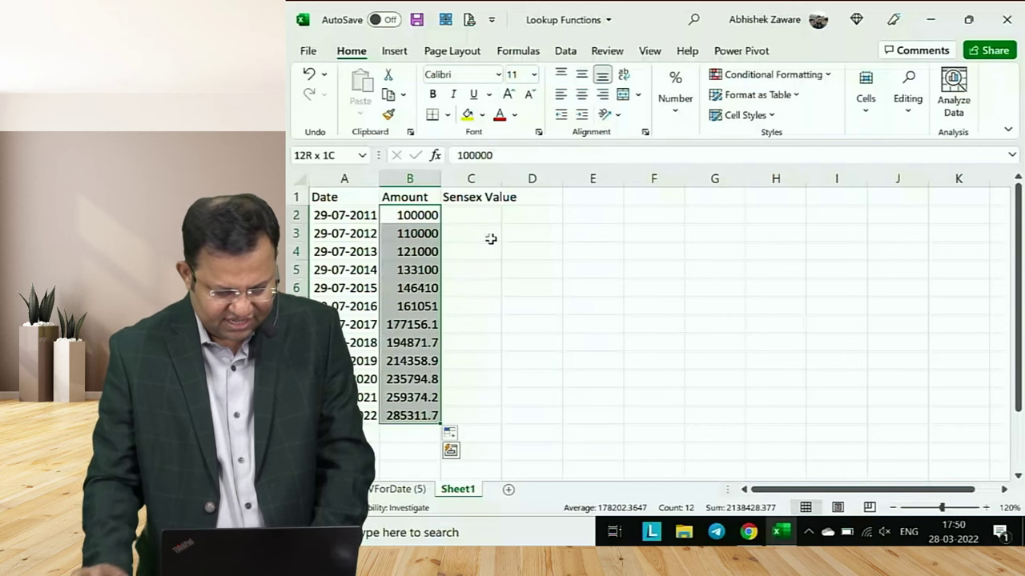
{"action": "left_click", "coordinate": [674, 104]}
{"action": "left_click", "coordinate": [720, 181]}
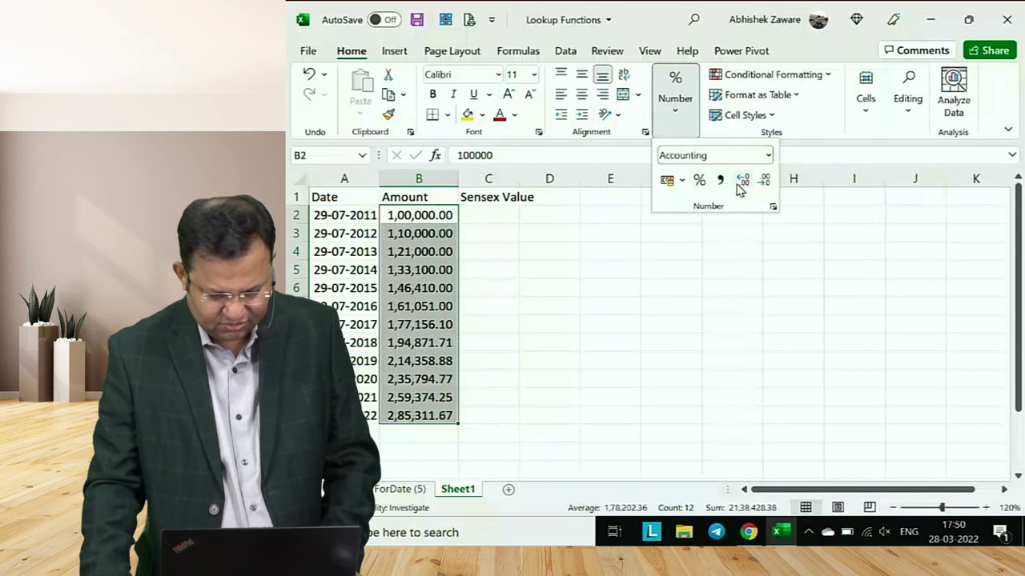
{"action": "left_click", "coordinate": [763, 180]}
{"action": "left_click", "coordinate": [762, 181]}
{"action": "key", "text": "Escape"}
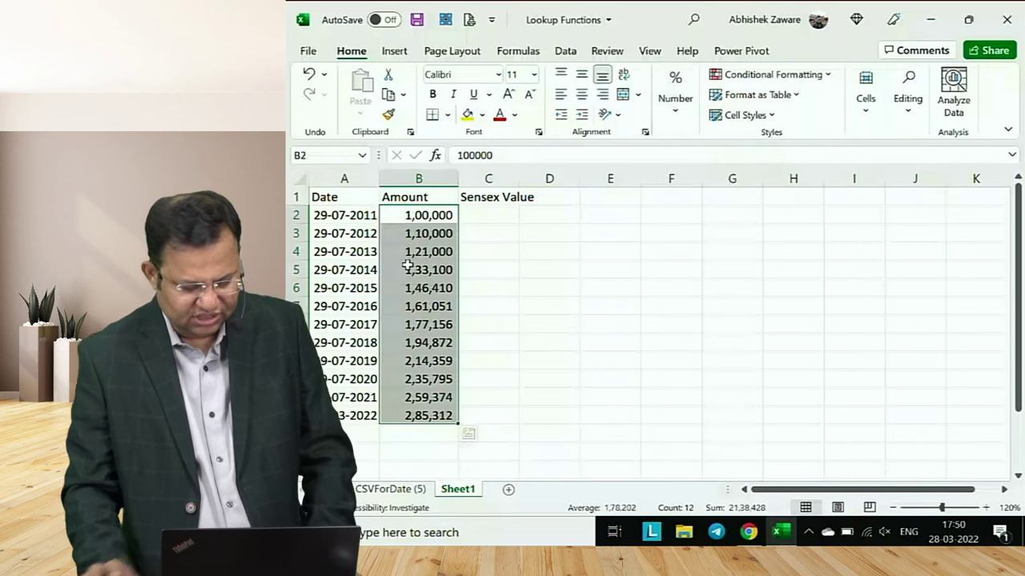
{"action": "key", "text": "Up"}
{"action": "key", "text": "Down"}
{"action": "key", "text": "Right"}
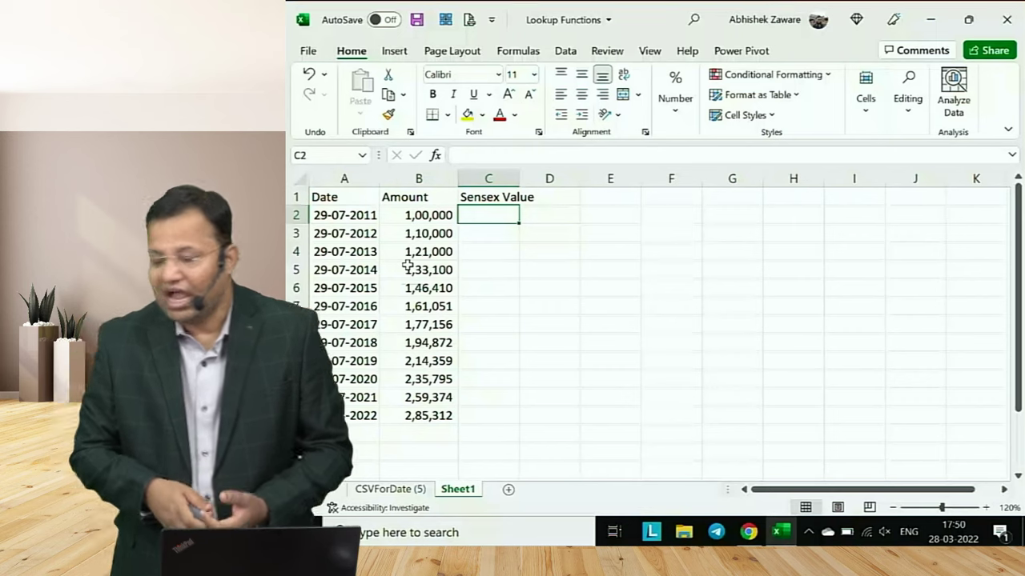
{"action": "key", "text": "Left"}
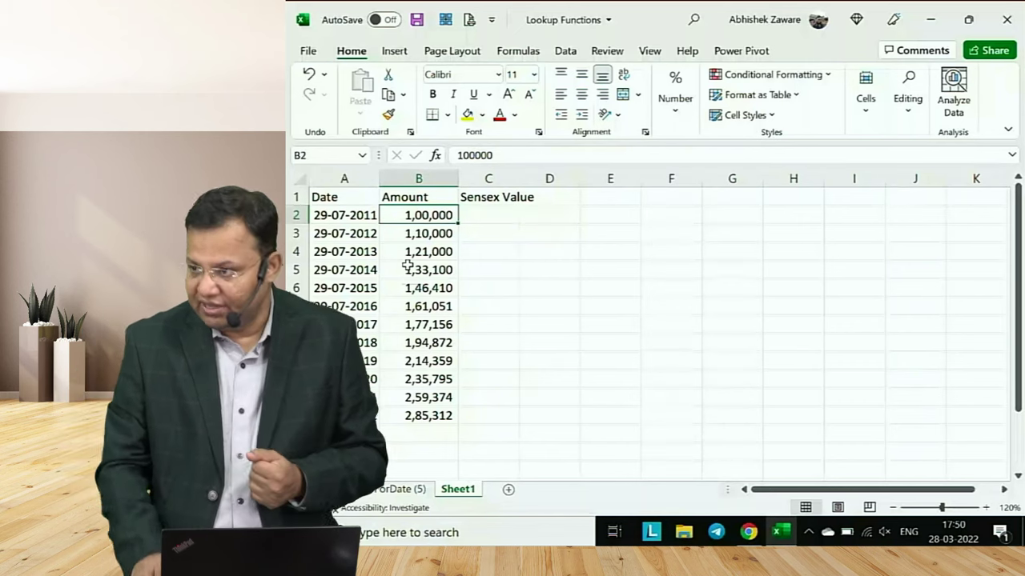
{"action": "key", "text": "Right"}
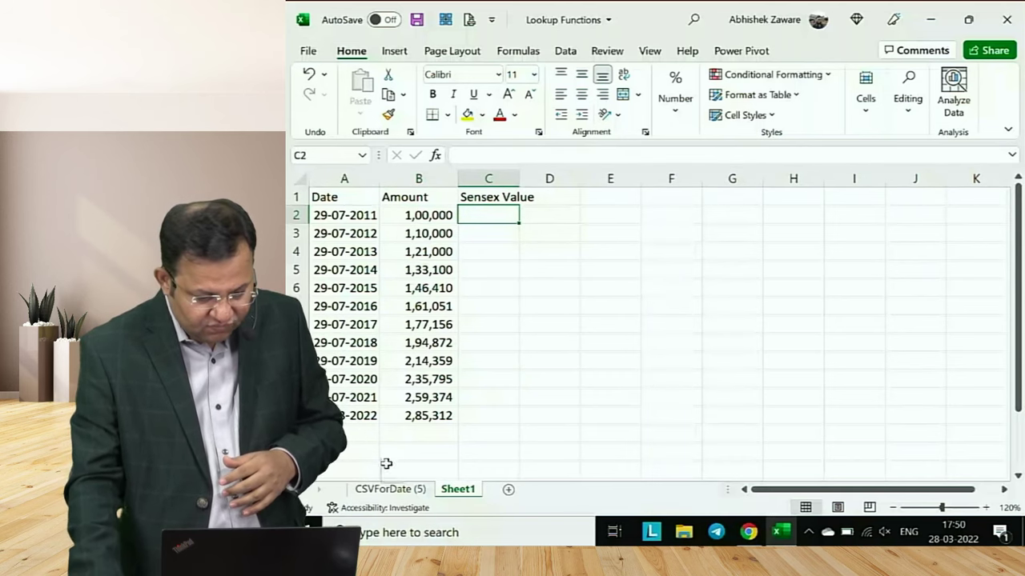
{"action": "type", "text": "="}
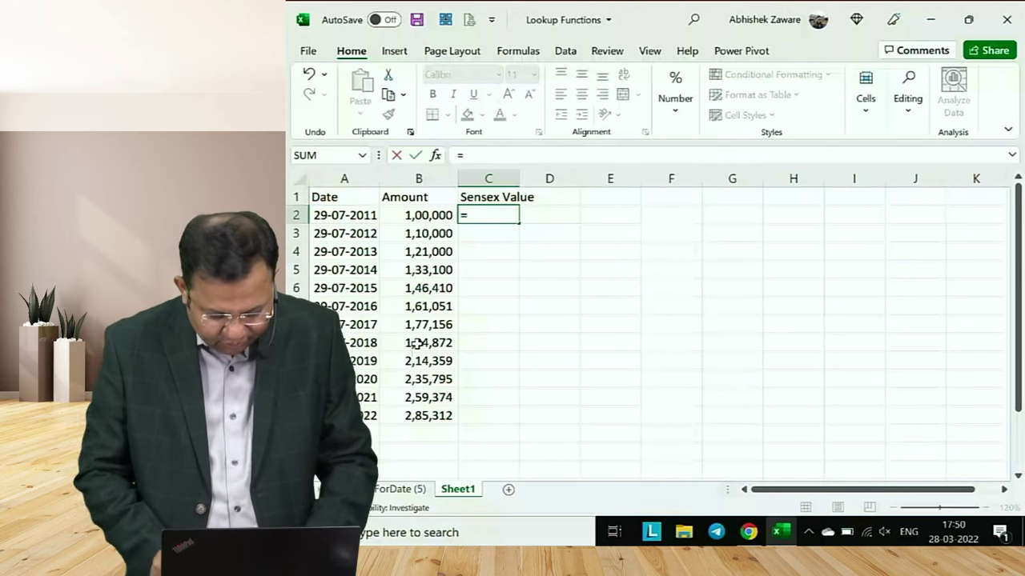
{"action": "type", "text": "vl"}
{"action": "key", "text": "Tab"}
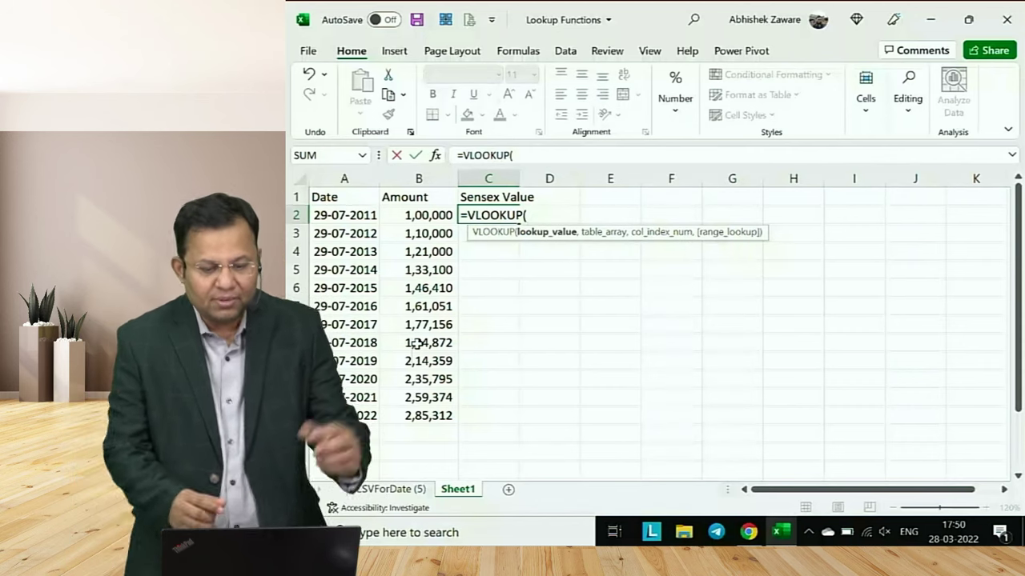
{"action": "key", "text": "Escape"}
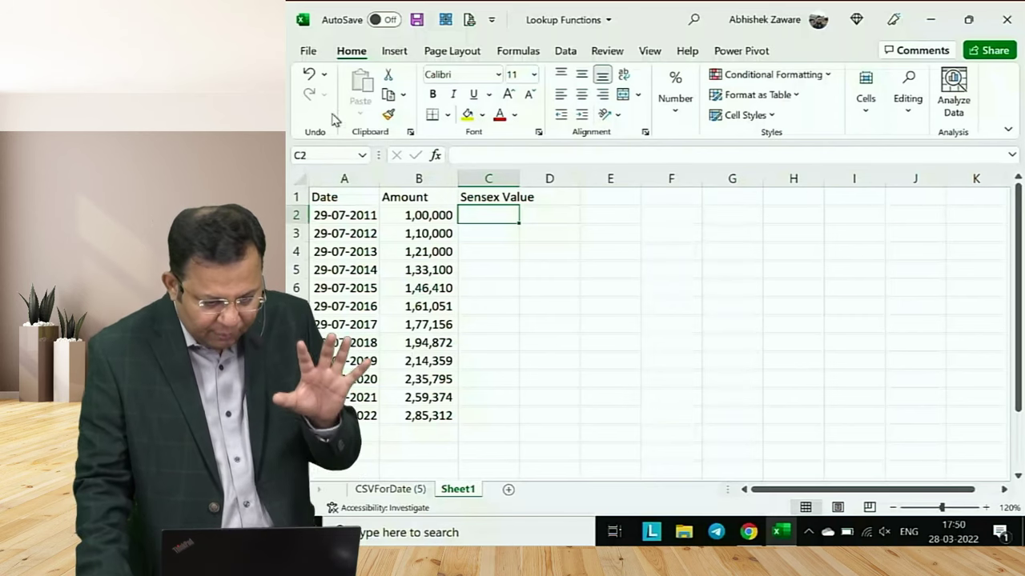
{"action": "left_click", "coordinate": [394, 51]}
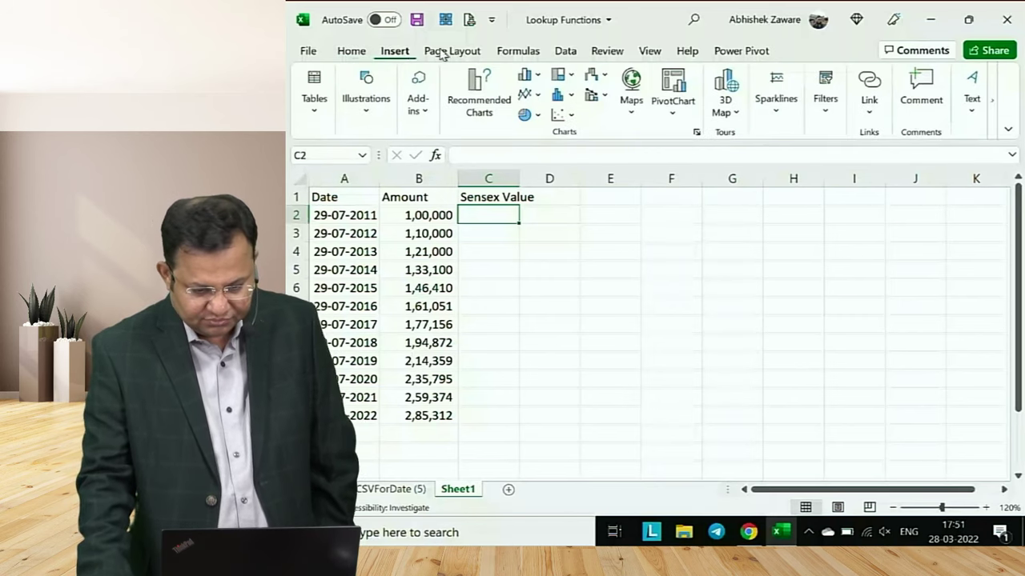
{"action": "left_click", "coordinate": [512, 52]}
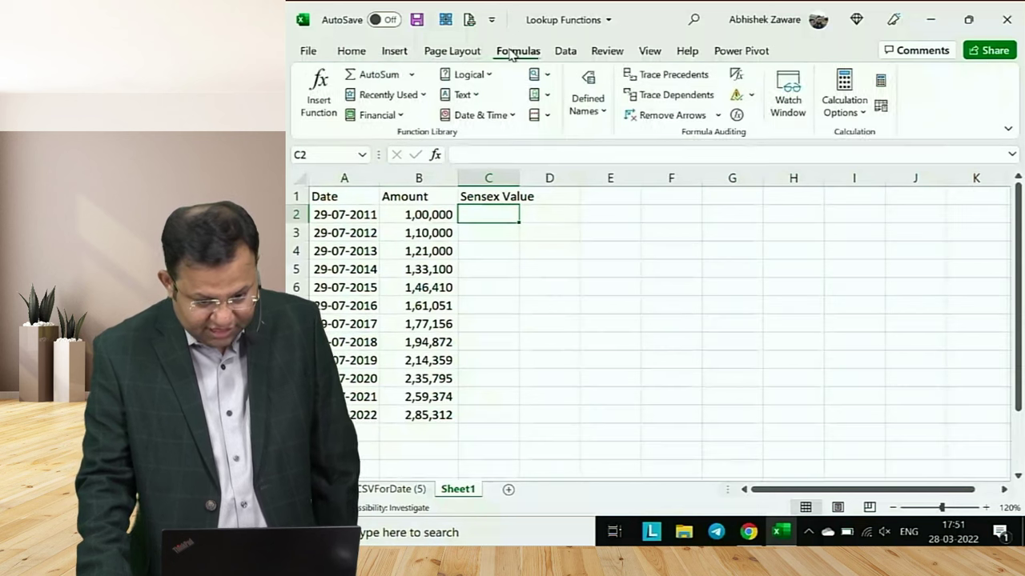
{"action": "left_click", "coordinate": [323, 100]}
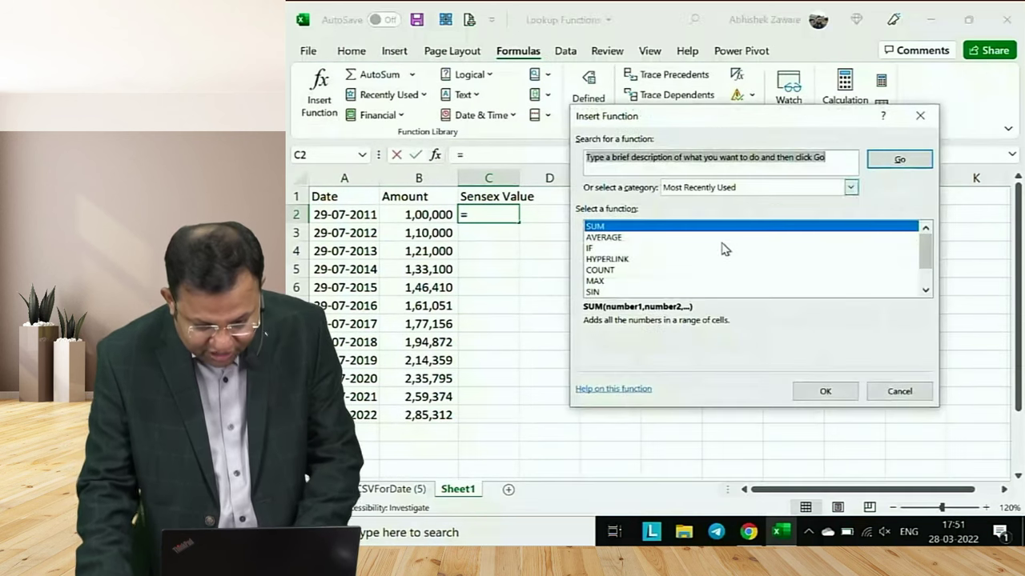
{"action": "scroll", "coordinate": [633, 270], "scroll_direction": "down", "scroll_amount": 1}
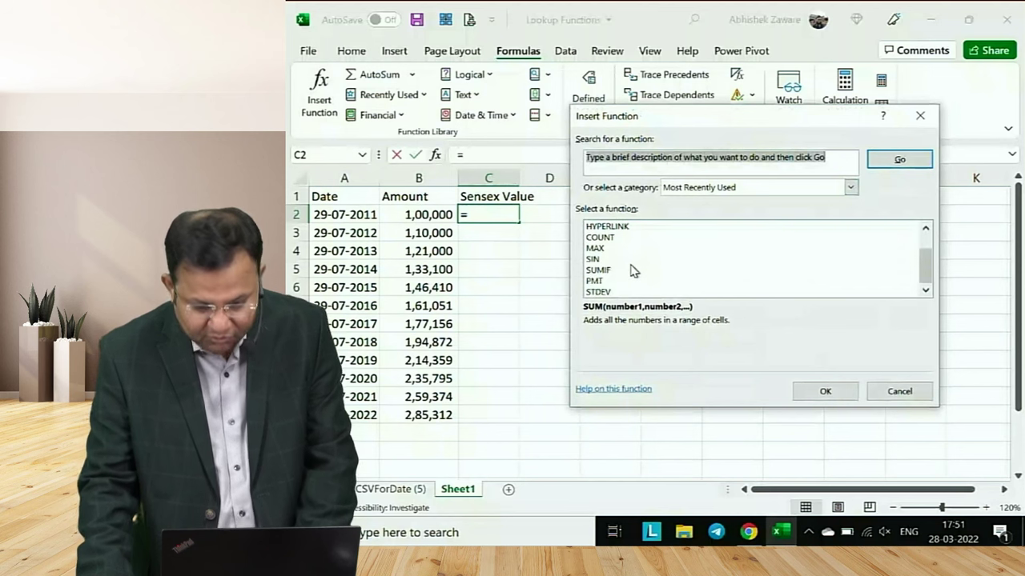
{"action": "left_click", "coordinate": [892, 392]}
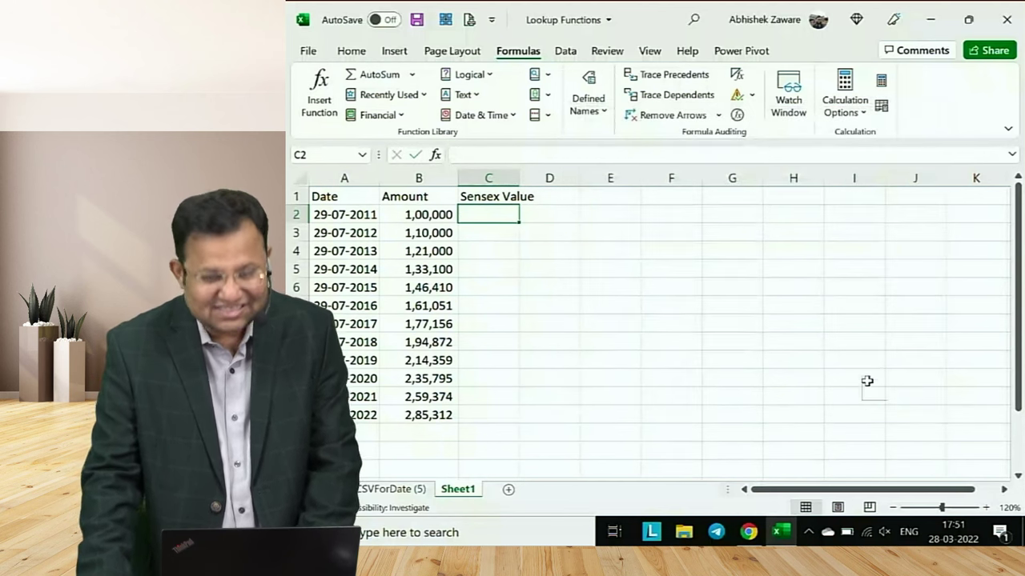
Start a VLOOKUP formula in C2 with the date in A2 as the lookup value, and dismiss the OneDrive notification
{"action": "type", "text": "="}
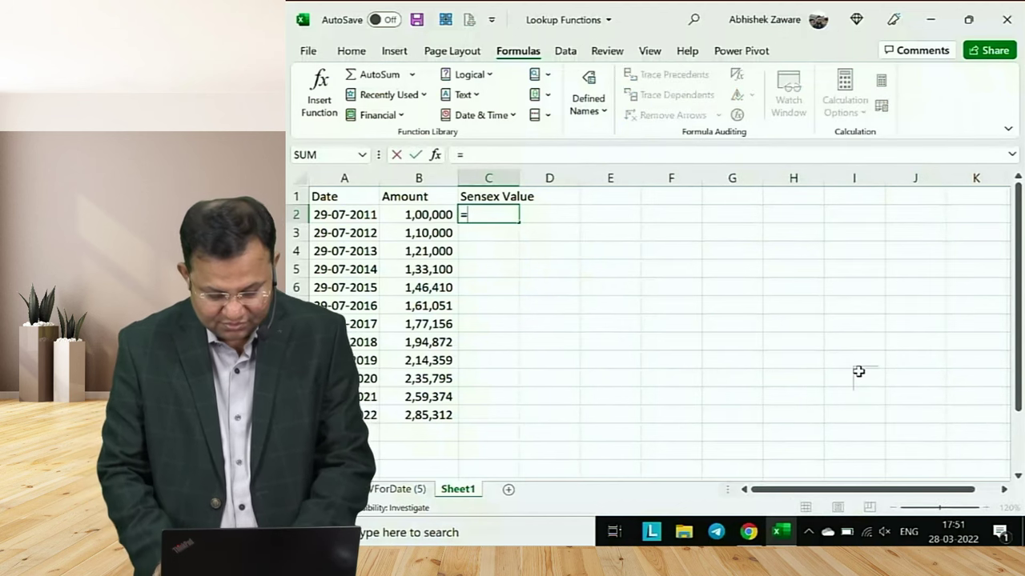
{"action": "type", "text": "vl"}
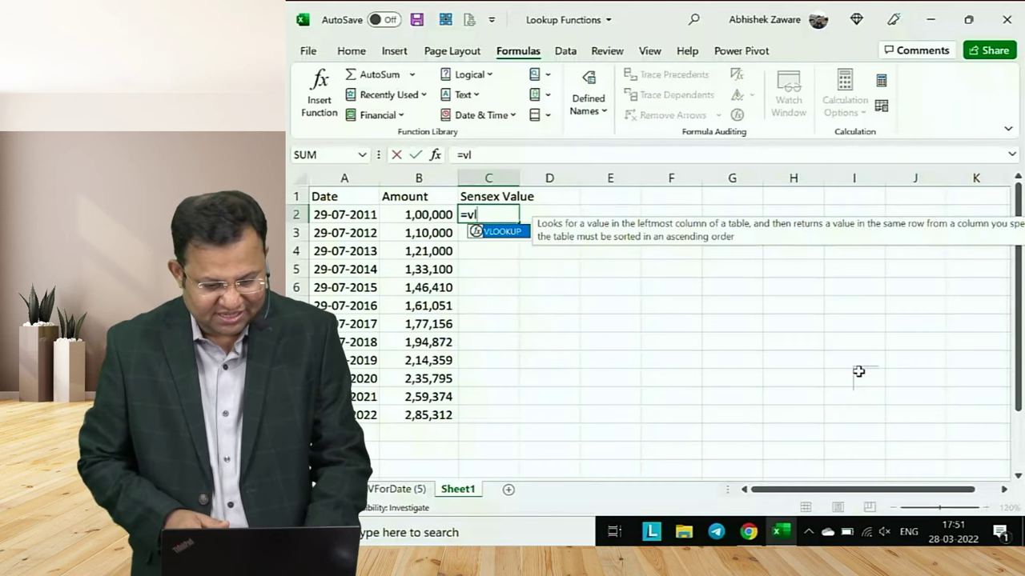
{"action": "key", "text": "Tab"}
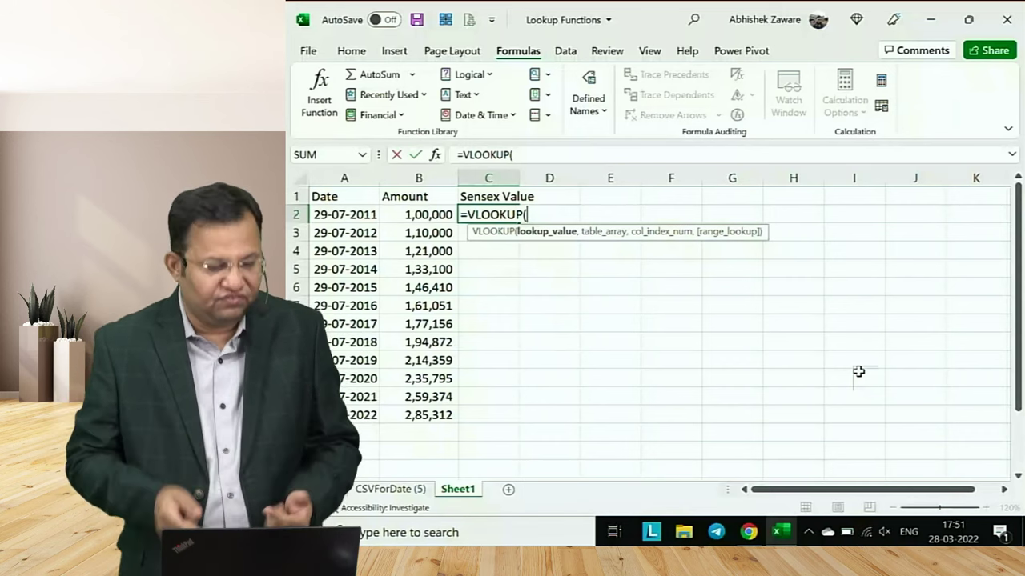
{"action": "key", "text": "Left"}
{"action": "key", "text": "Left"}
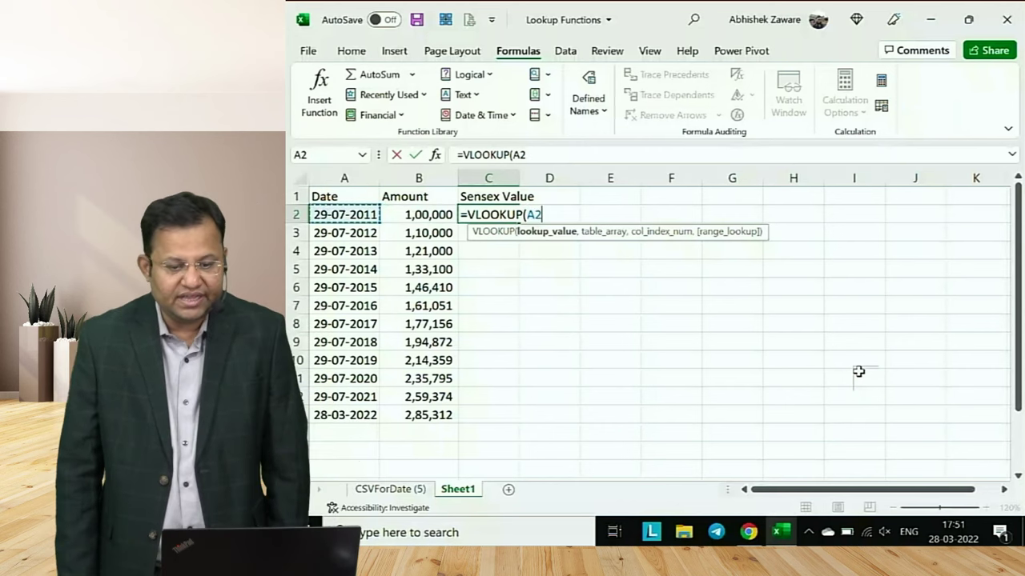
{"action": "type", "text": ","}
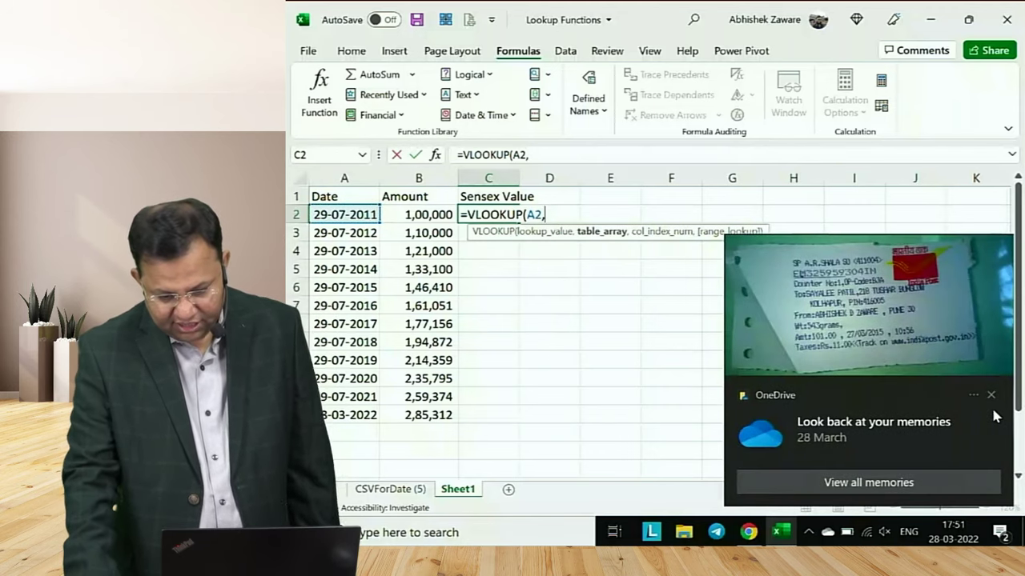
{"action": "left_click", "coordinate": [991, 394]}
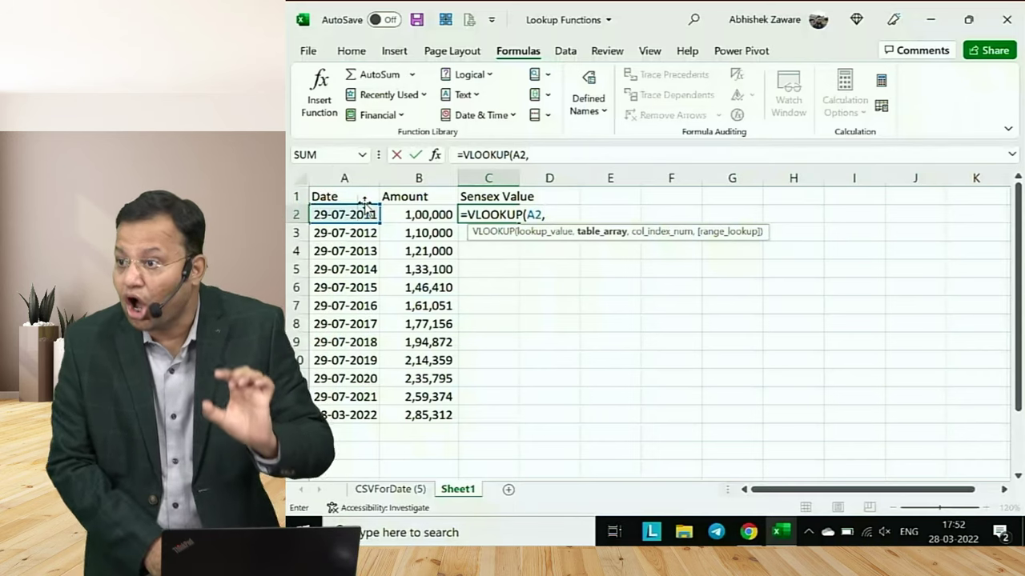
Set the VLOOKUP table array to A2:B9374 on the CSVForDate (5) sheet
{"action": "left_click", "coordinate": [390, 489]}
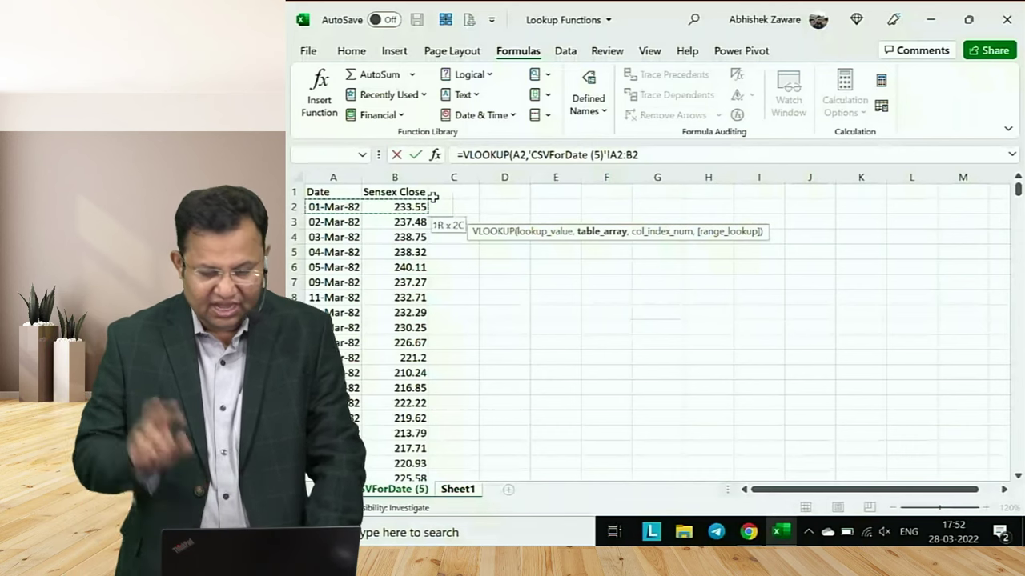
{"action": "left_click_drag", "start_coordinate": [432, 196], "coordinate": [521, 206]}
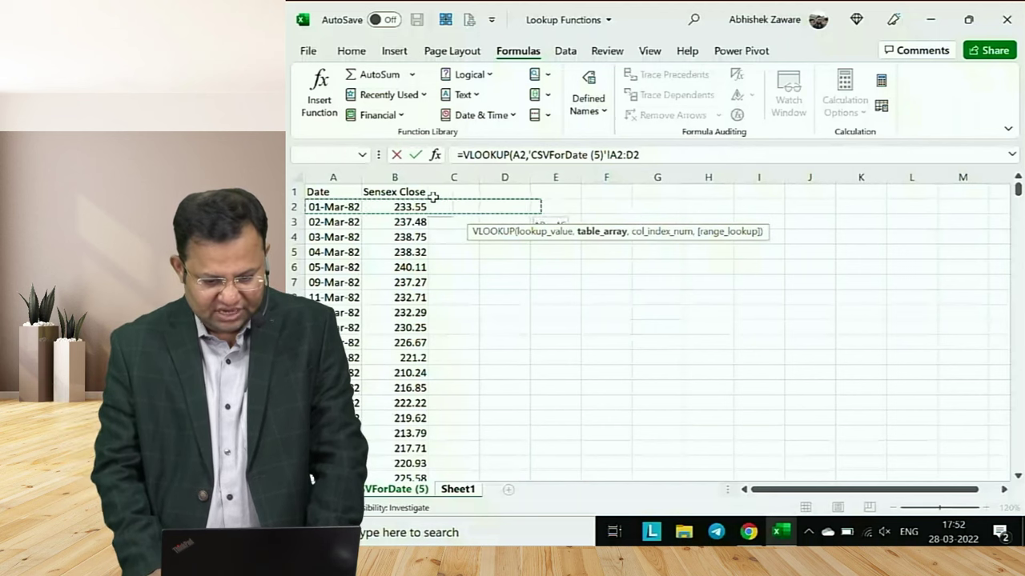
{"action": "key", "text": "BackSpace"}
{"action": "key", "text": "BackSpace"}
{"action": "key", "text": "BackSpace"}
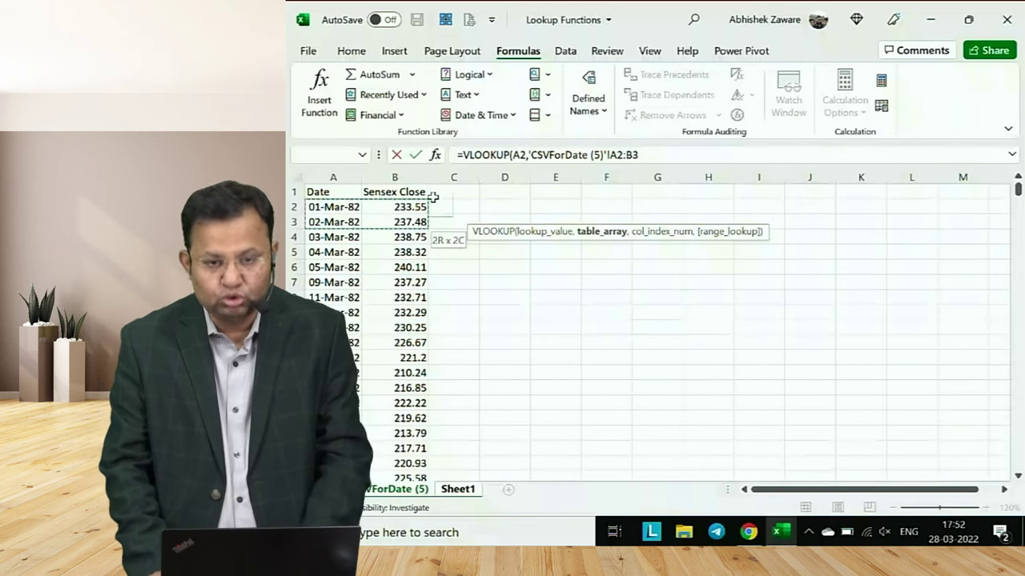
{"action": "left_click_drag", "start_coordinate": [423, 228], "coordinate": [422, 257]}
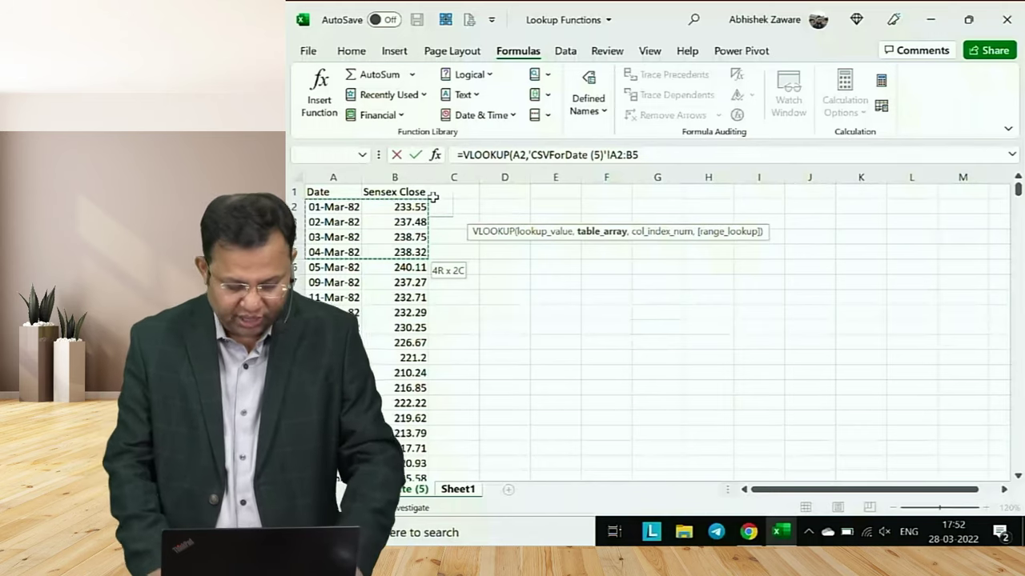
{"action": "key", "text": "ctrl+shift+Down"}
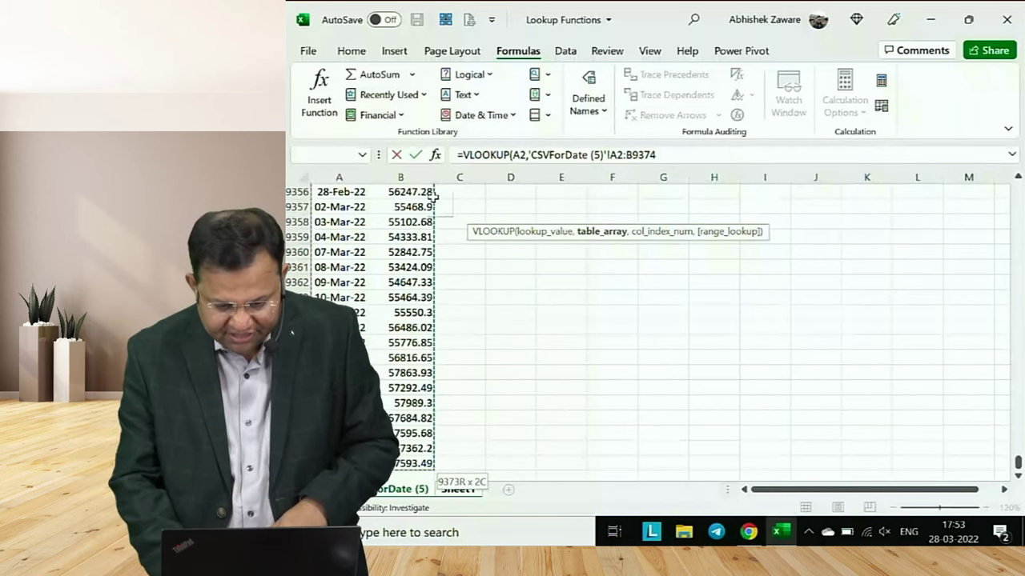
Complete the VLOOKUP in C2 with column index 2 and FALSE for an exact match
{"action": "type", "text": ","}
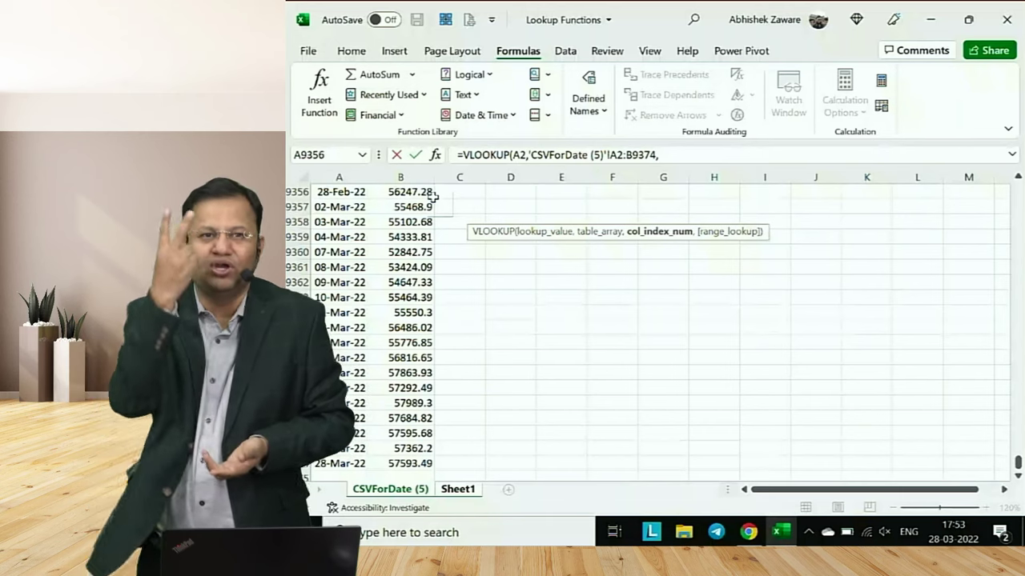
{"action": "type", "text": "2"}
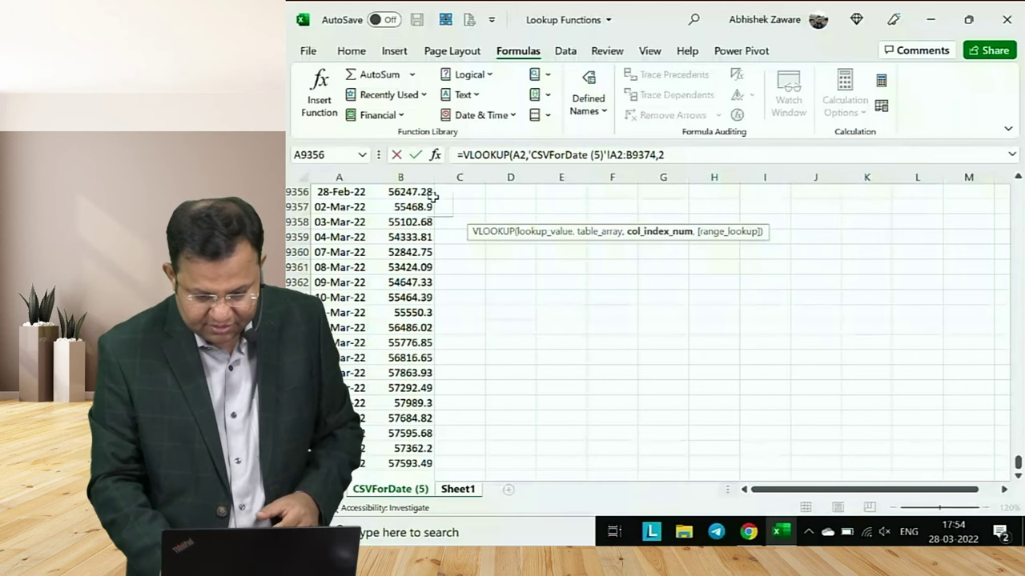
{"action": "type", "text": ","}
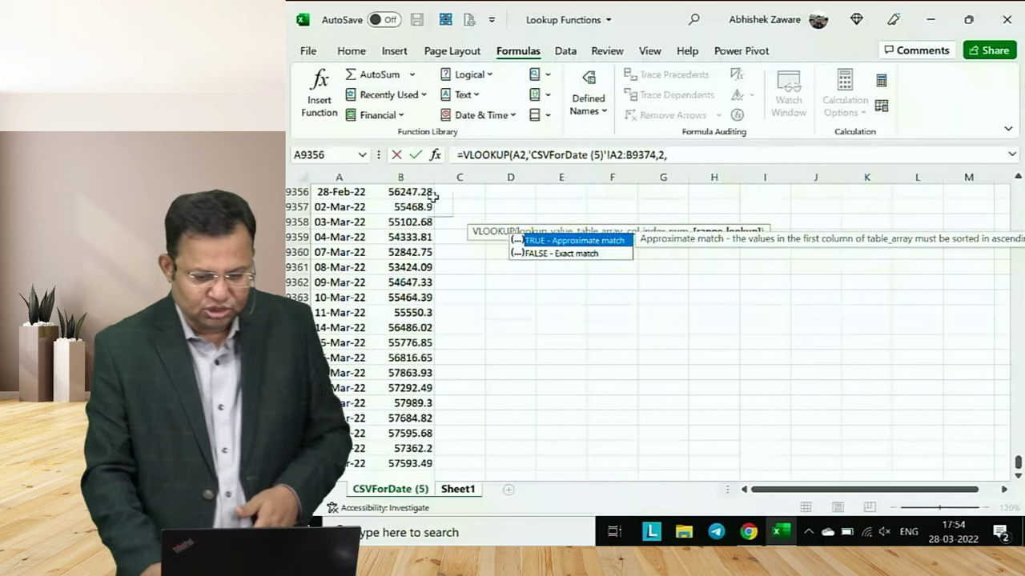
{"action": "key", "text": "Down"}
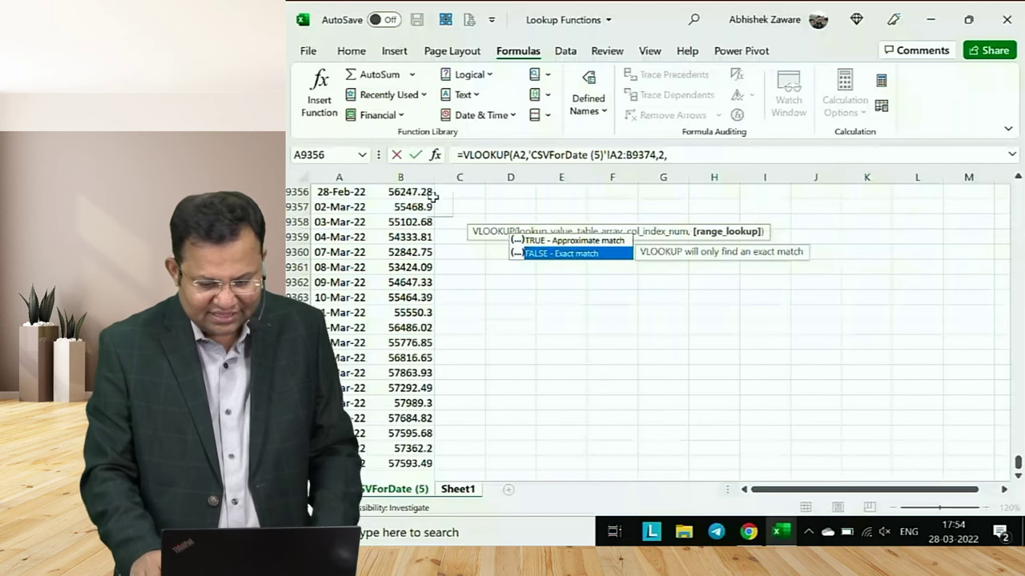
{"action": "key", "text": "Tab"}
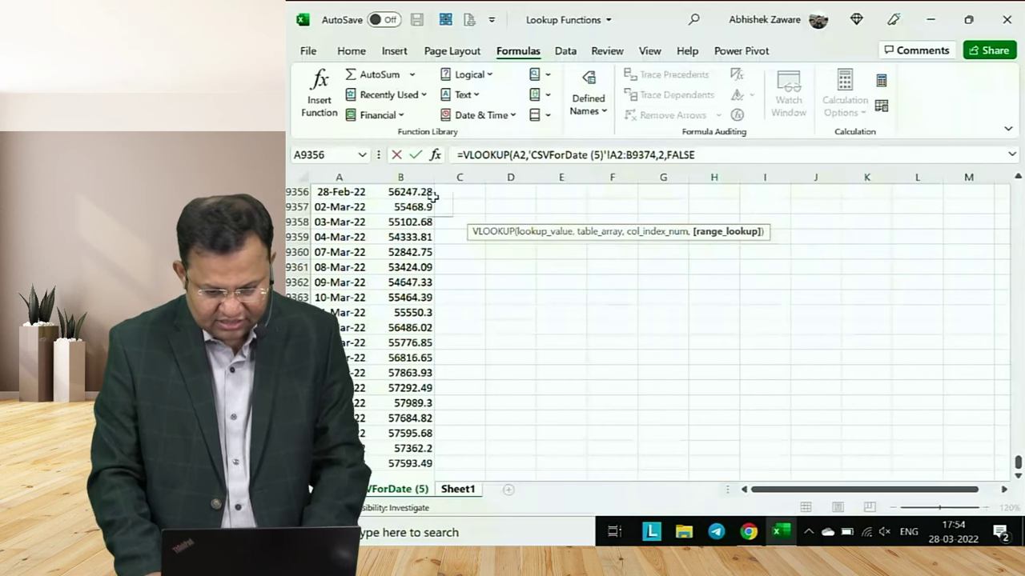
{"action": "key", "text": "Return"}
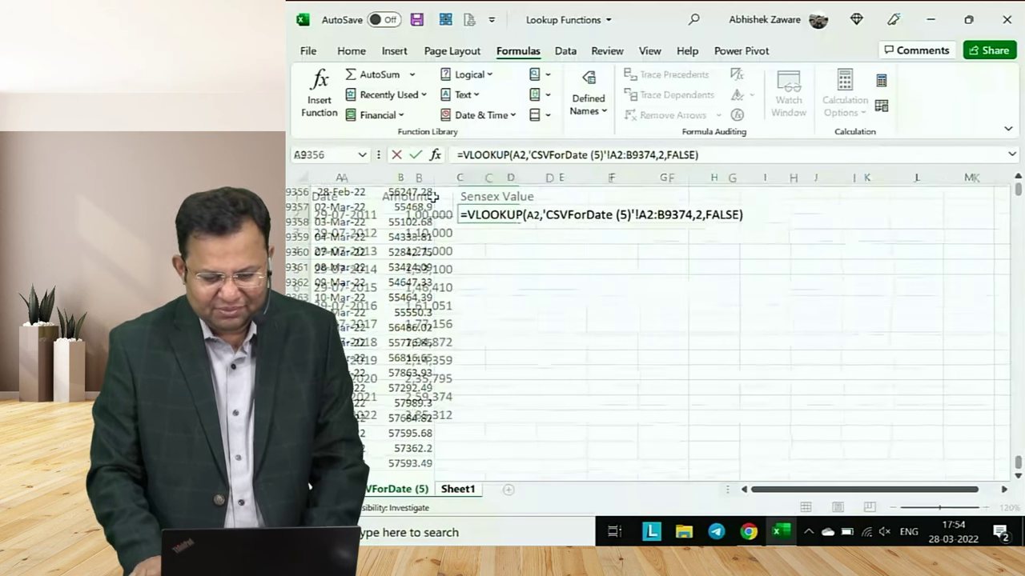
{"action": "key", "text": "Up"}
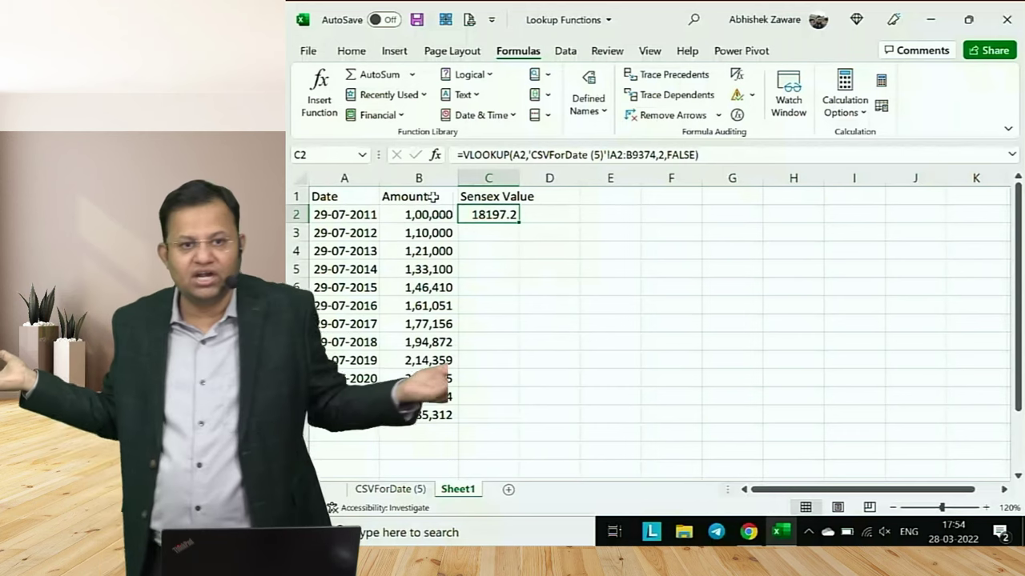
Try the date 21-07-2011 in A2 to test the lookup, and undo the date change
{"action": "key", "text": "Left"}
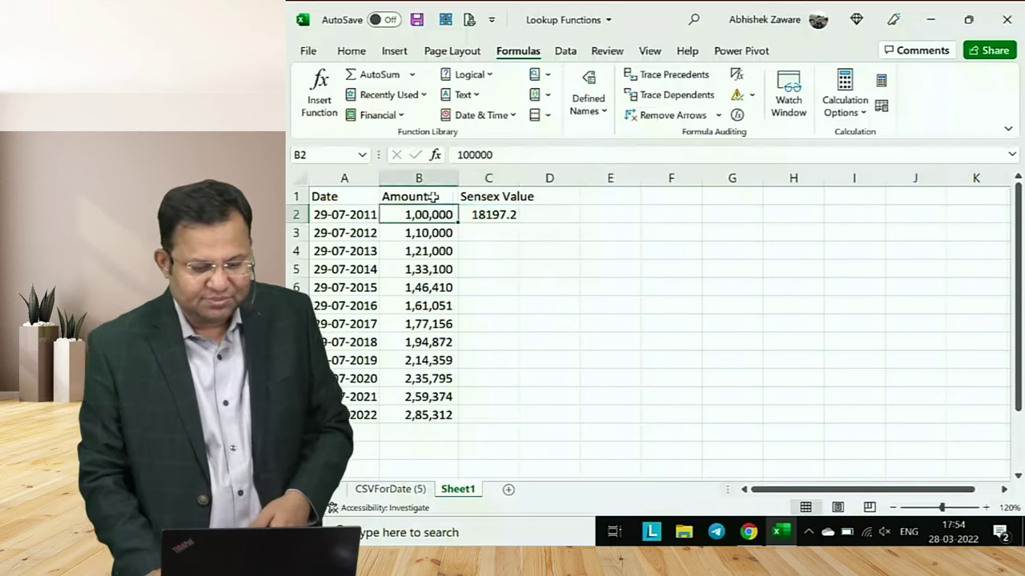
{"action": "key", "text": "Left"}
{"action": "key", "text": "F2"}
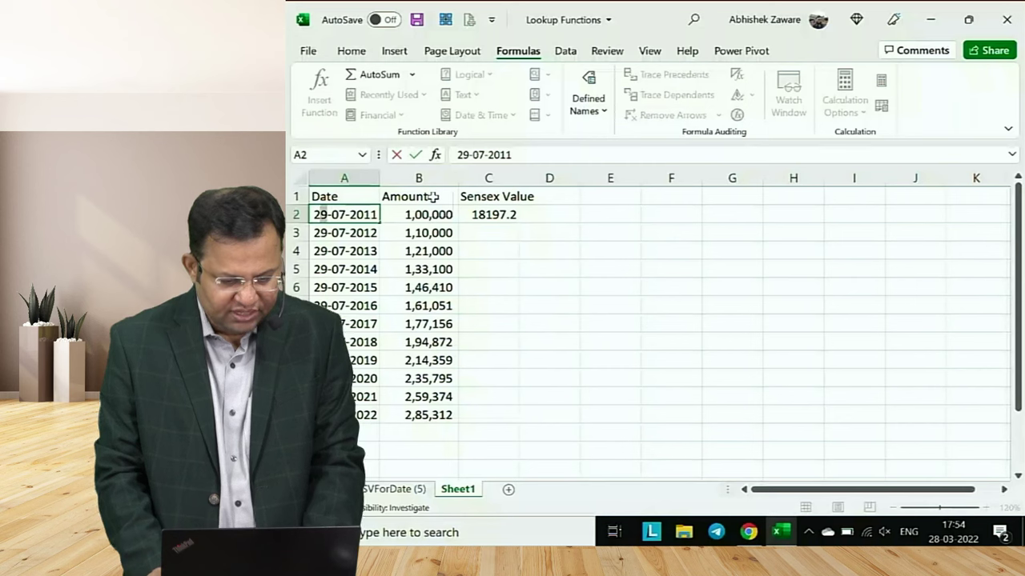
{"action": "key", "text": "Return"}
{"action": "key", "text": "Up"}
{"action": "key", "text": "Right"}
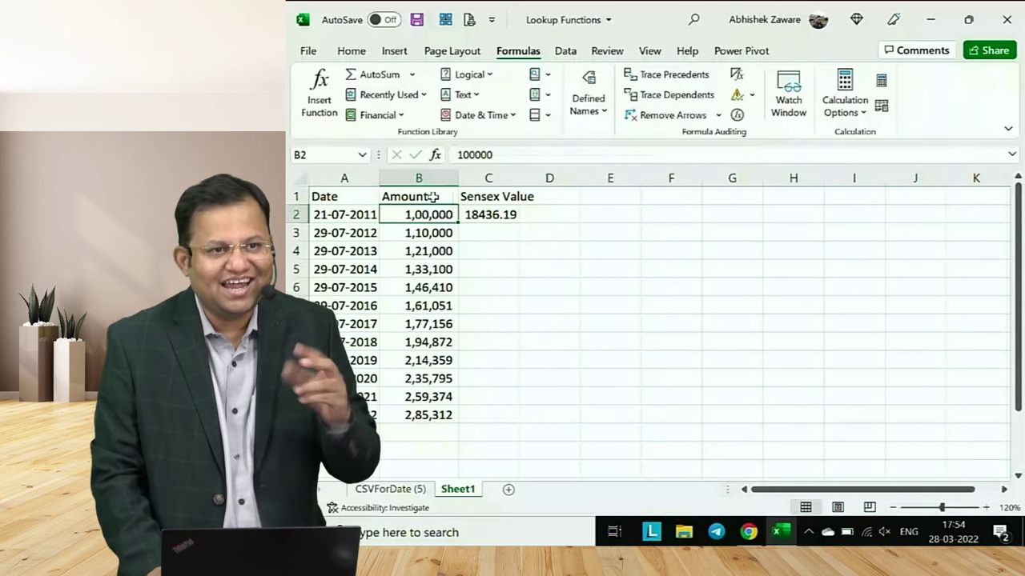
{"action": "key", "text": "ctrl+z"}
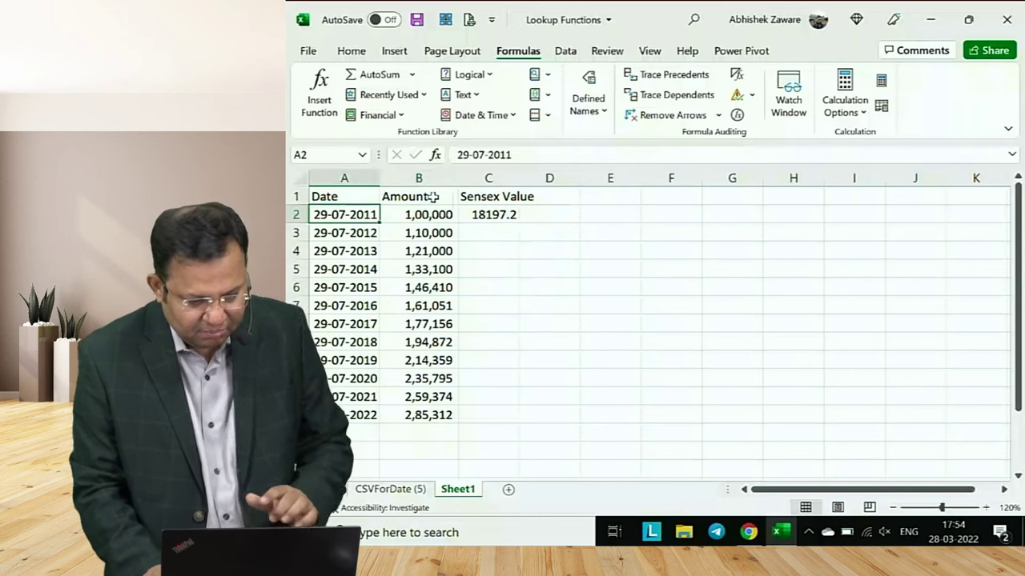
Copy the VLOOKUP formula from C2 with its relative table array into C3
{"action": "key", "text": "Right"}
{"action": "key", "text": "Right"}
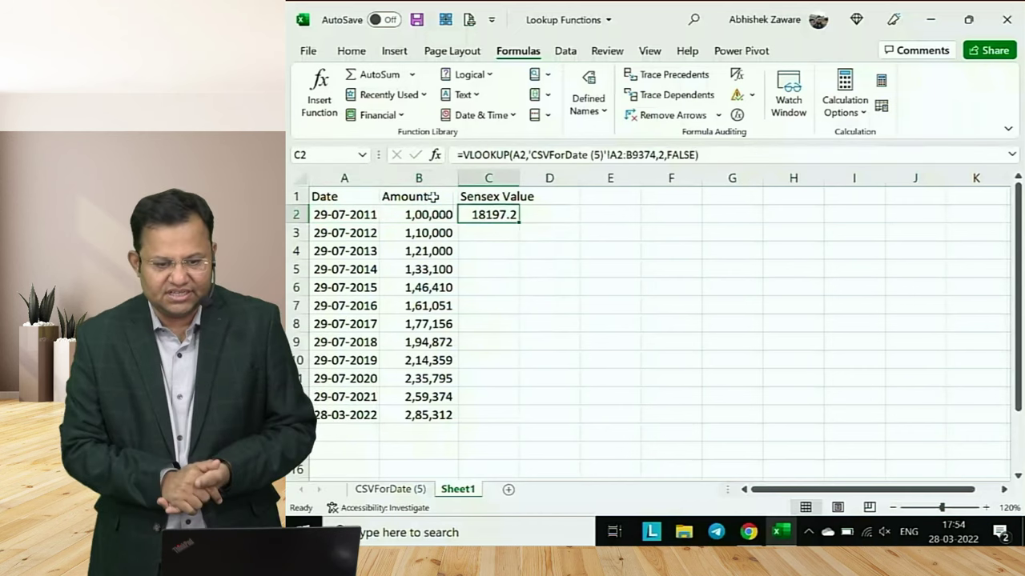
{"action": "key", "text": "ctrl+c"}
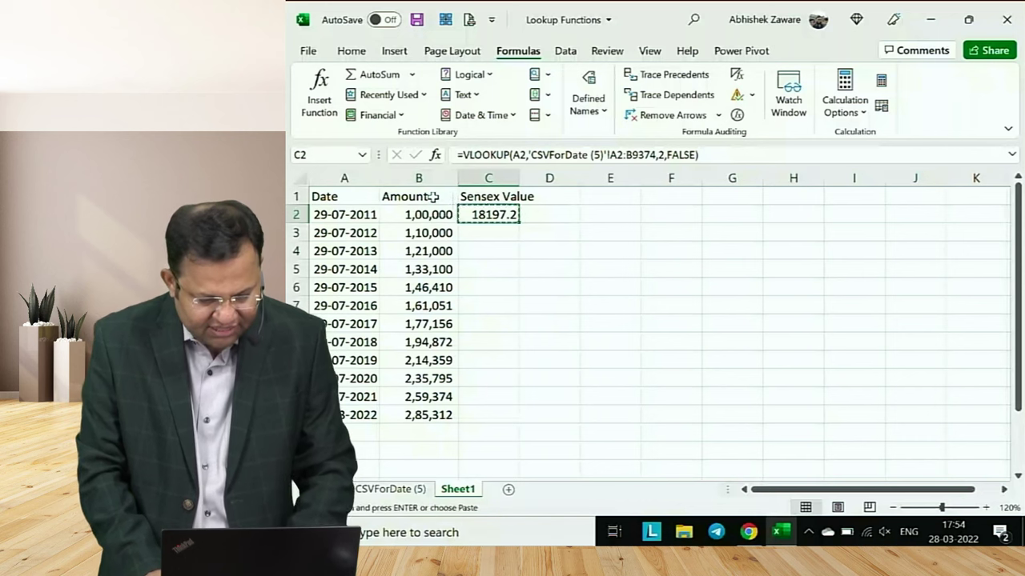
{"action": "key", "text": "Down"}
{"action": "key", "text": "ctrl+v"}
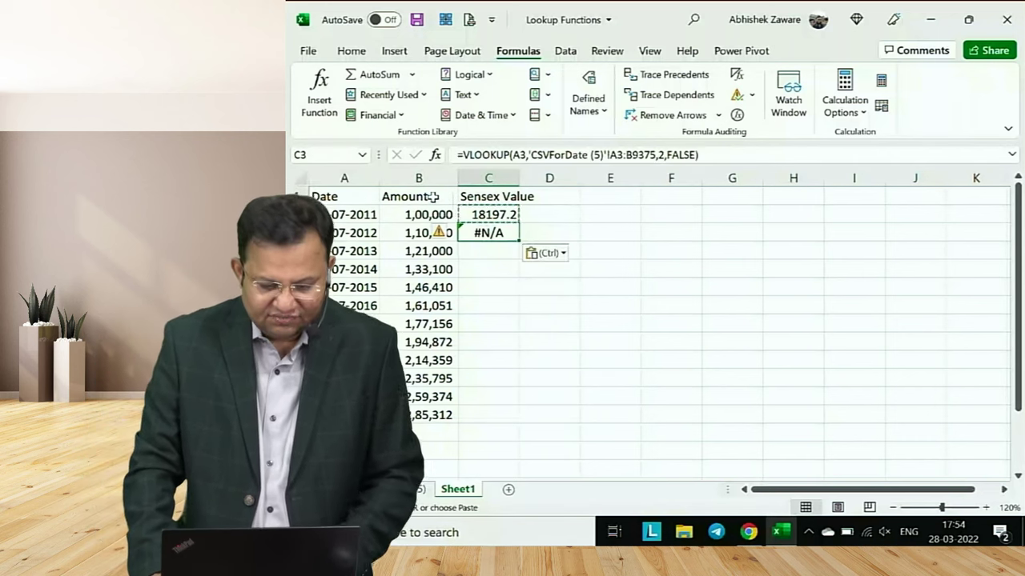
Examine the table array reference inside the VLOOKUP formula in C2
{"action": "key", "text": "Up"}
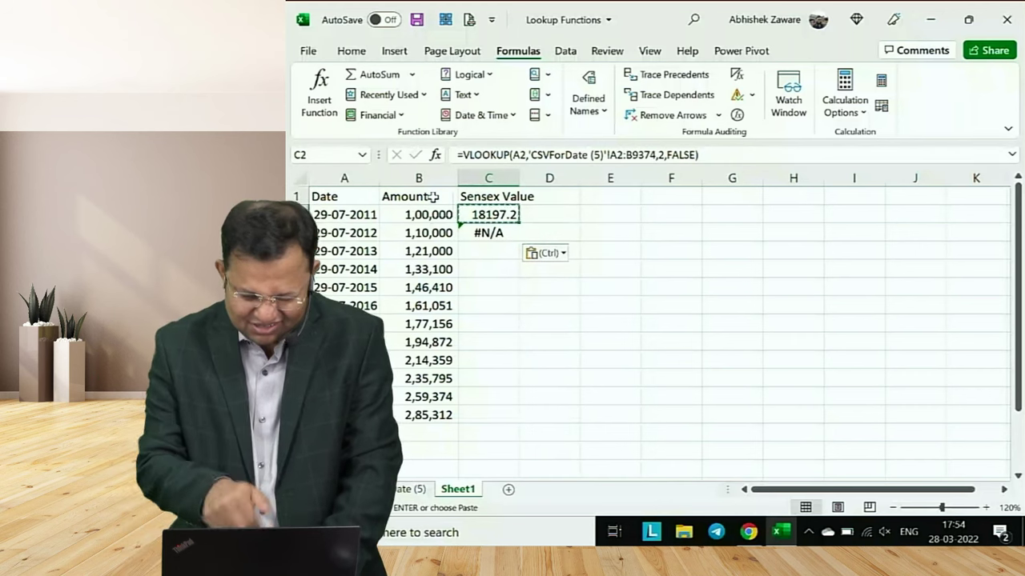
{"action": "key", "text": "F2"}
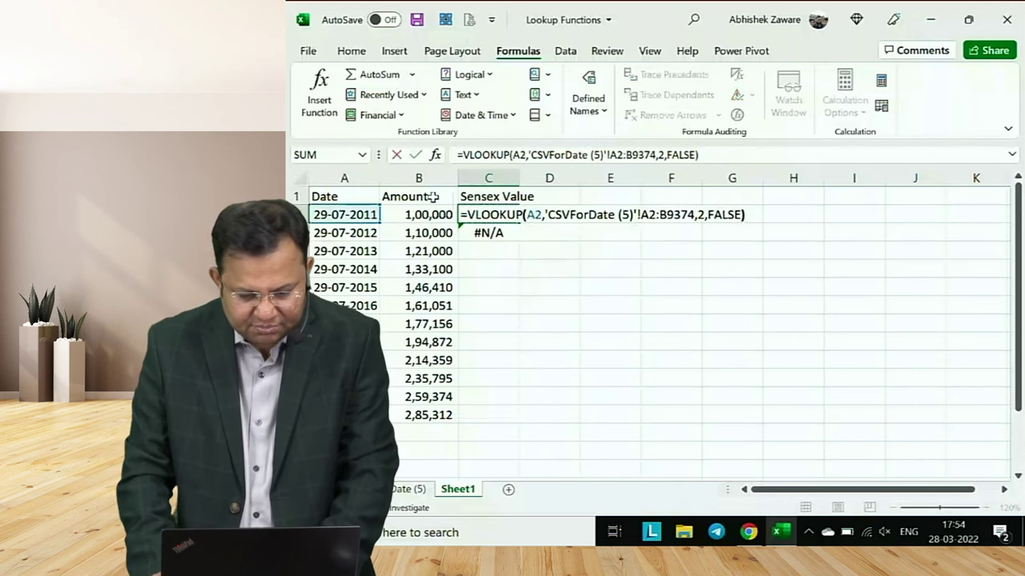
{"action": "key", "text": "Left"}
{"action": "key", "text": "Left"}
{"action": "key", "text": "Left"}
{"action": "key", "text": "Left"}
{"action": "key", "text": "Left"}
{"action": "key", "text": "Left"}
{"action": "key", "text": "Left"}
{"action": "key", "text": "Left"}
{"action": "key", "text": "Left"}
{"action": "key", "text": "Left"}
{"action": "key", "text": "Left"}
{"action": "key", "text": "Left"}
{"action": "key", "text": "Left"}
{"action": "key", "text": "Left"}
{"action": "key", "text": "Left"}
{"action": "key", "text": "Left"}
{"action": "key", "text": "Left"}
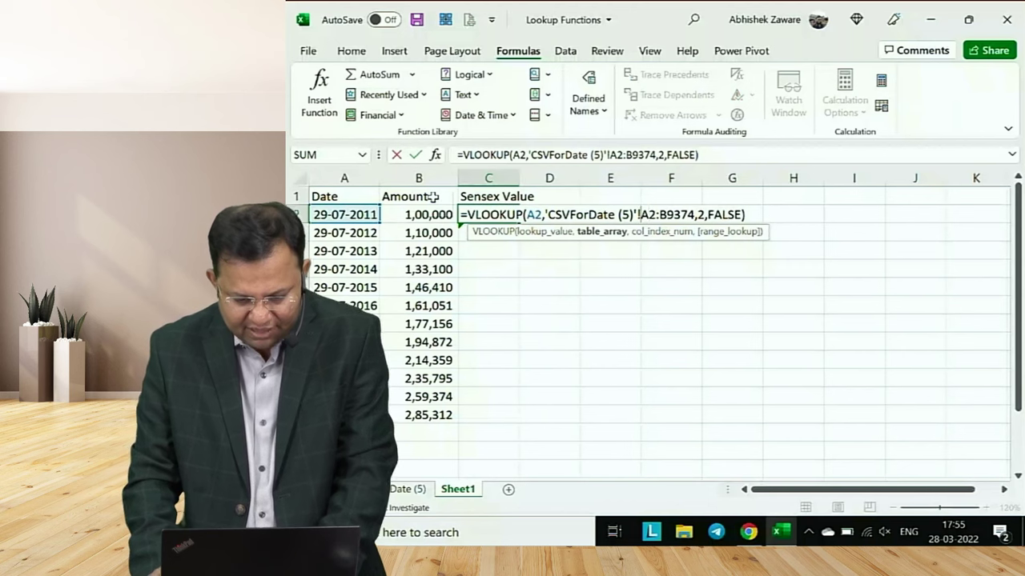
{"action": "key", "text": "shift+Right"}
{"action": "key", "text": "shift+Right"}
{"action": "key", "text": "shift+Right"}
{"action": "key", "text": "shift+Right"}
{"action": "key", "text": "shift+Right"}
{"action": "key", "text": "shift+Right"}
{"action": "key", "text": "shift+Right"}
{"action": "key", "text": "shift+Right"}
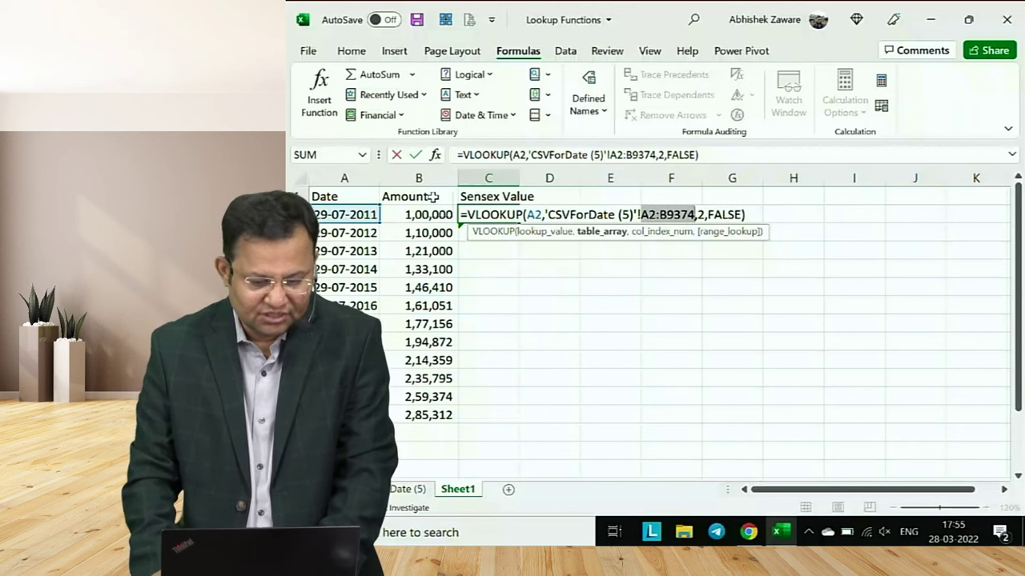
{"action": "key", "text": "Left"}
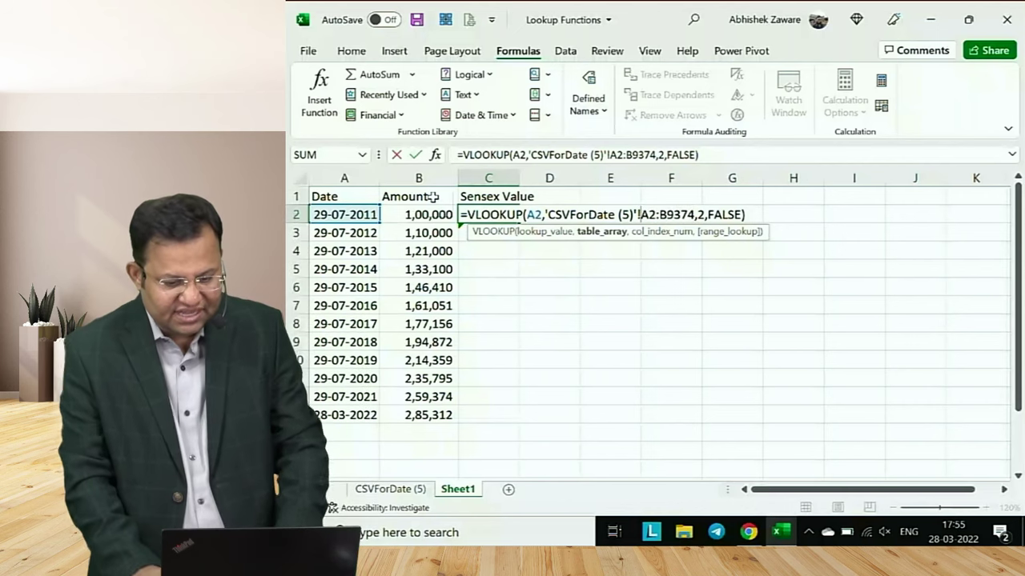
{"action": "key", "text": "shift+Right"}
{"action": "key", "text": "shift+Right"}
{"action": "key", "text": "Right"}
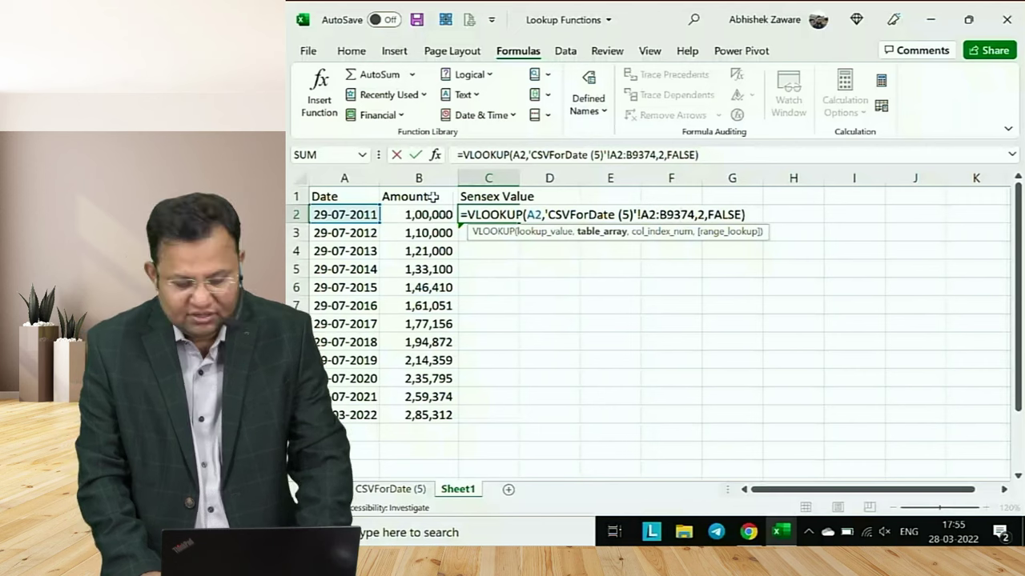
{"action": "key", "text": "Return"}
Examine how the table array reference shifted in the copied formula in C3
{"action": "key", "text": "F2"}
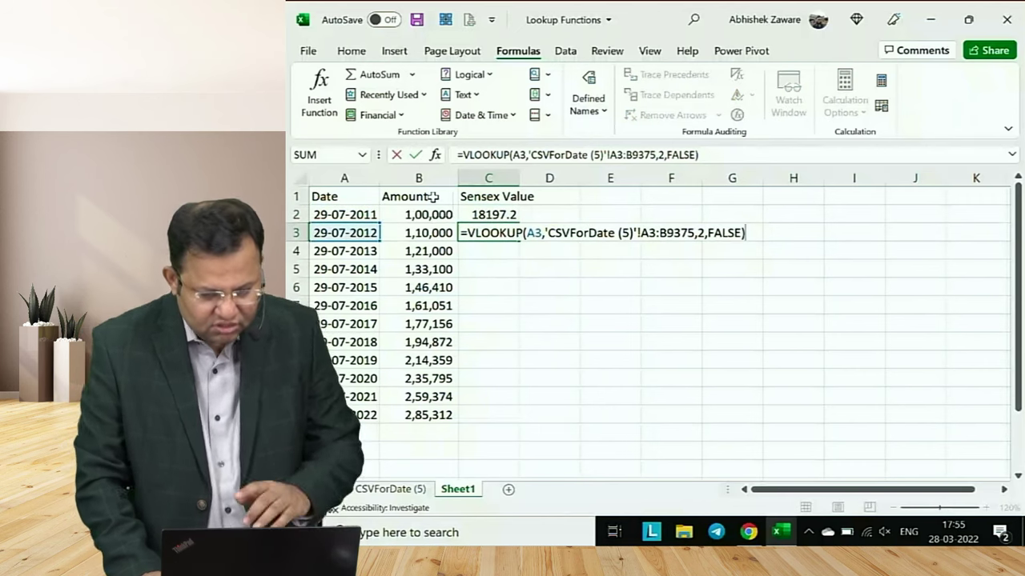
{"action": "key", "text": "Left"}
{"action": "key", "text": "Left"}
{"action": "key", "text": "Left"}
{"action": "key", "text": "Left"}
{"action": "key", "text": "Left"}
{"action": "key", "text": "Left"}
{"action": "key", "text": "Left"}
{"action": "key", "text": "Left"}
{"action": "key", "text": "Left"}
{"action": "key", "text": "Left"}
{"action": "key", "text": "Left"}
{"action": "key", "text": "Left"}
{"action": "key", "text": "Left"}
{"action": "key", "text": "Left"}
{"action": "key", "text": "Left"}
{"action": "key", "text": "Left"}
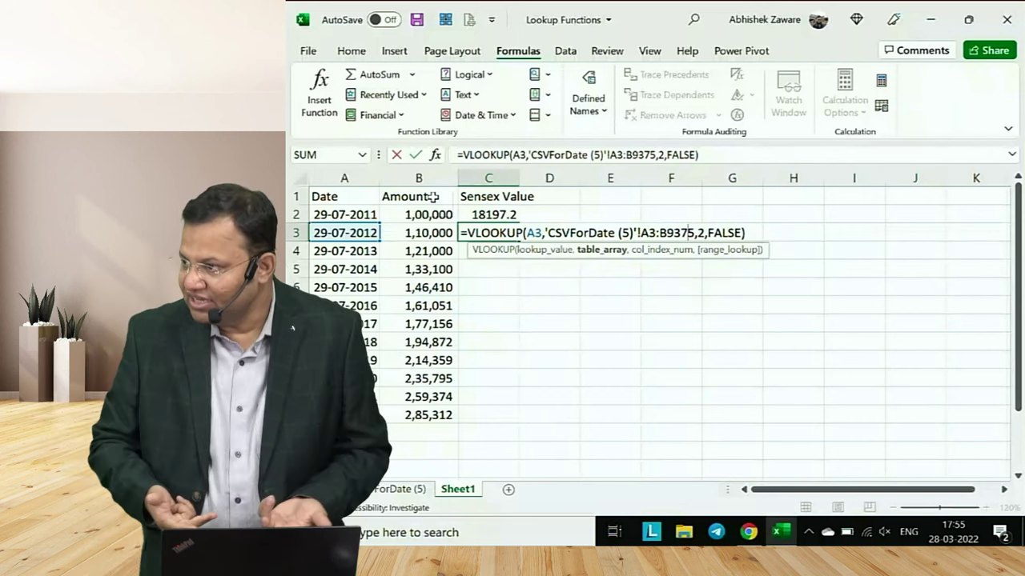
{"action": "key", "text": "ctrl+Return"}
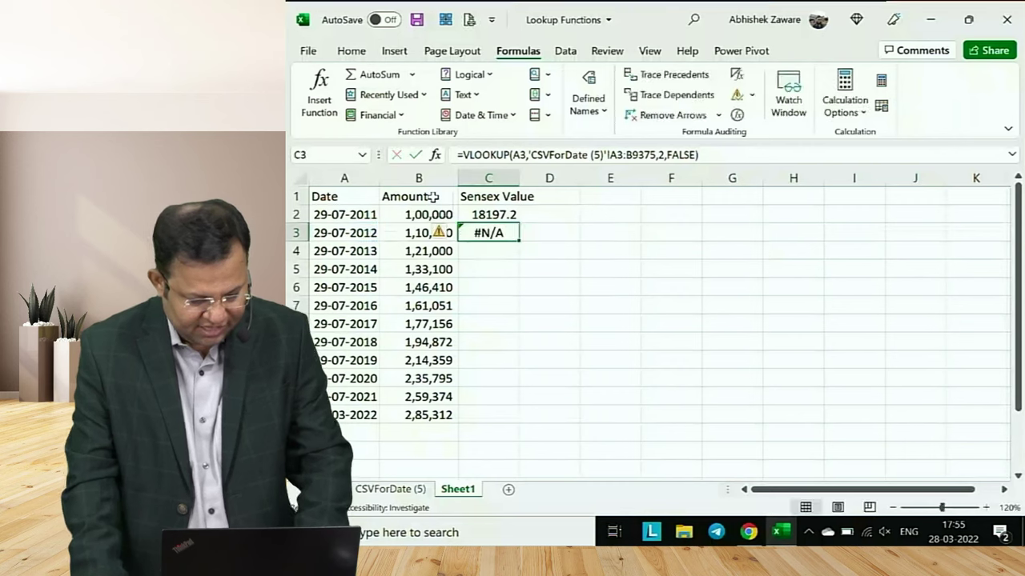
Rename the CSVForDate (5) sheet as Base Data and return to Sheet1
{"action": "left_click", "coordinate": [392, 489]}
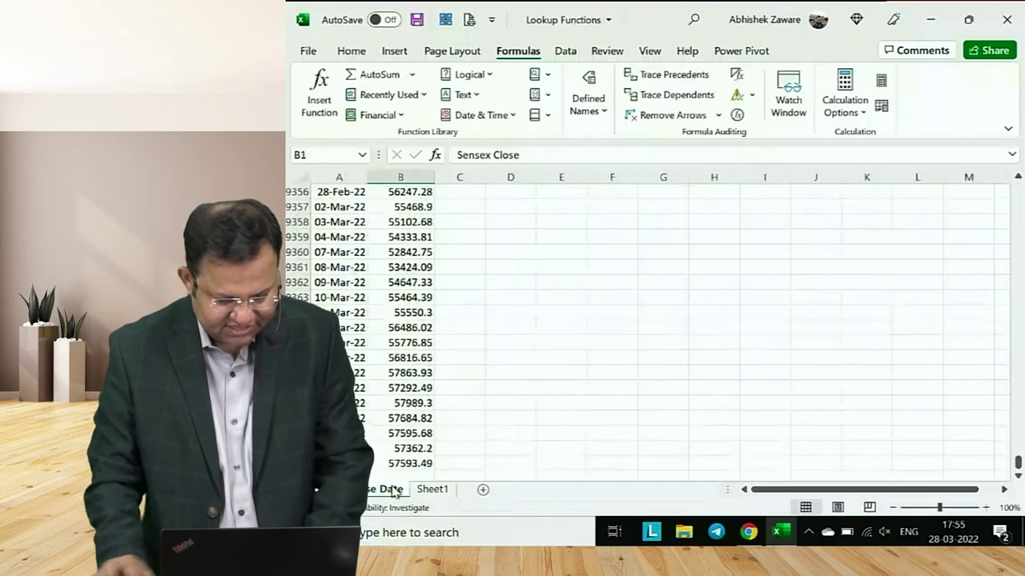
{"action": "left_click", "coordinate": [401, 495]}
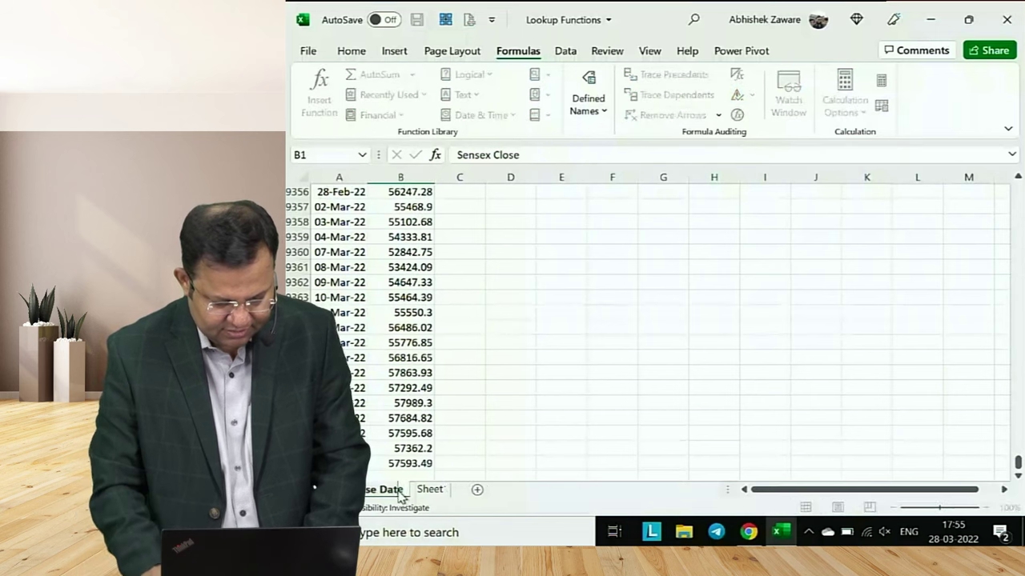
{"action": "left_click", "coordinate": [430, 489]}
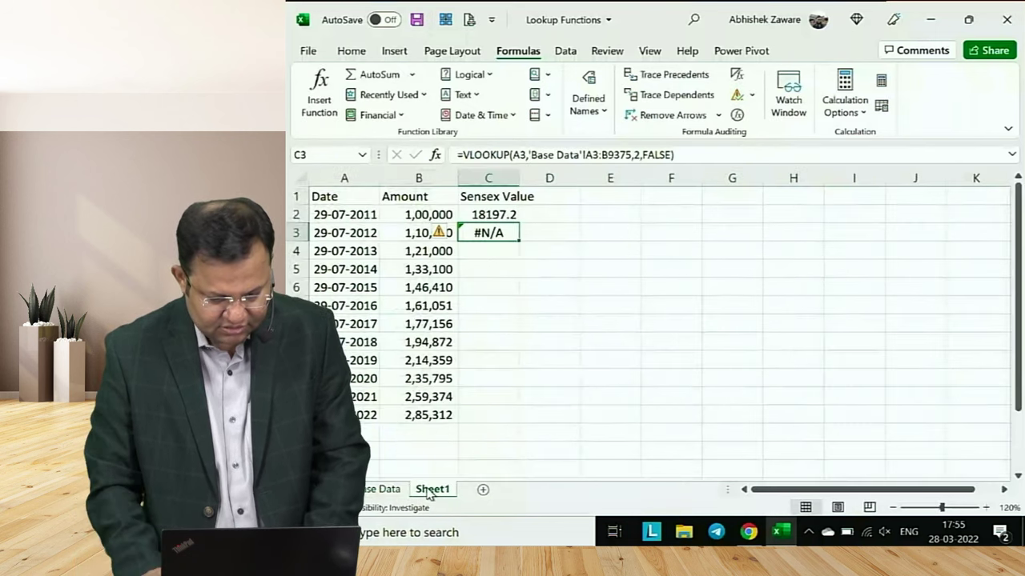
{"action": "key", "text": "F2"}
{"action": "key", "text": "Left"}
{"action": "key", "text": "Left"}
{"action": "key", "text": "Left"}
{"action": "key", "text": "Left"}
{"action": "key", "text": "Left"}
{"action": "key", "text": "Left"}
{"action": "key", "text": "Left"}
{"action": "key", "text": "Left"}
{"action": "key", "text": "Left"}
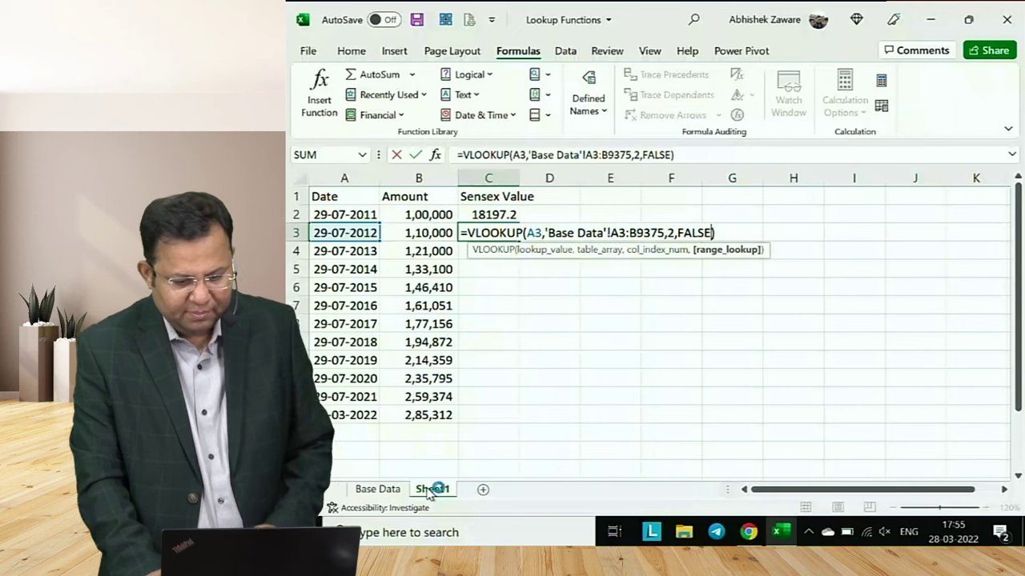
{"action": "key", "text": "Left"}
{"action": "key", "text": "Left"}
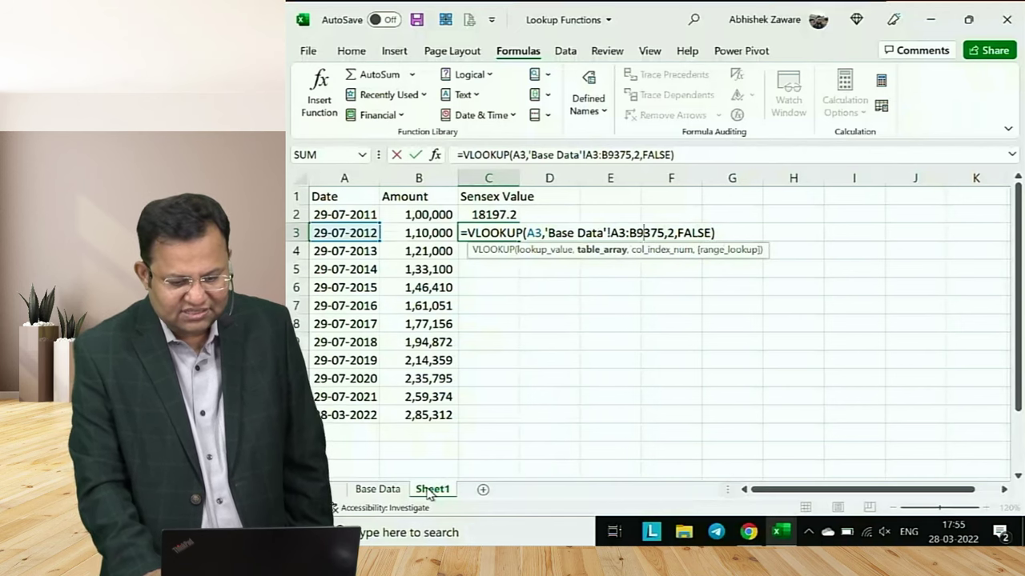
{"action": "key", "text": "Escape"}
Make the starting cell of the table array in the C2 formula absolute as $A$2
{"action": "key", "text": "Up"}
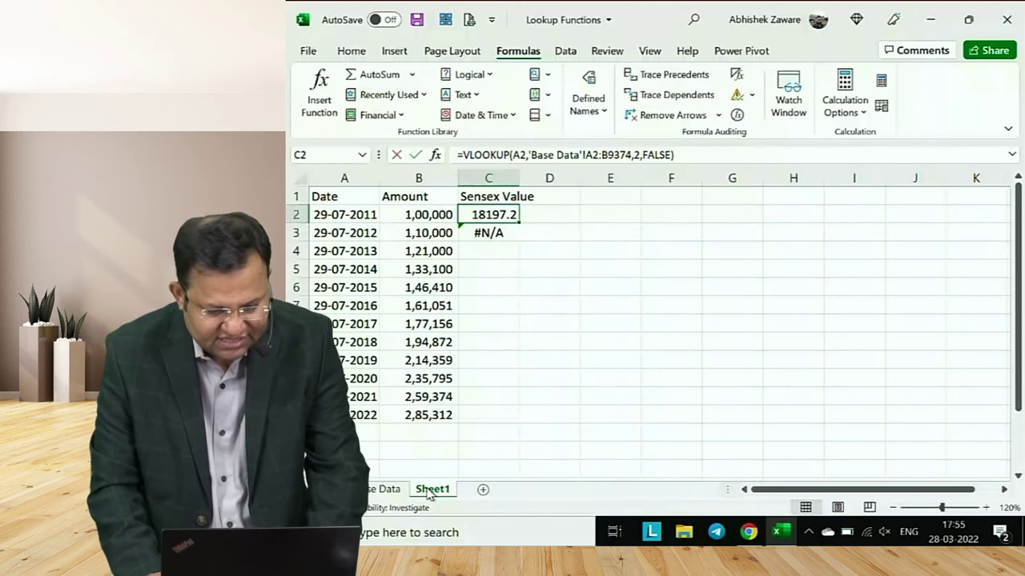
{"action": "key", "text": "F2"}
{"action": "key", "text": "Left"}
{"action": "key", "text": "Left"}
{"action": "key", "text": "Left"}
{"action": "key", "text": "Left"}
{"action": "key", "text": "Left"}
{"action": "key", "text": "Left"}
{"action": "key", "text": "Left"}
{"action": "key", "text": "Left"}
{"action": "key", "text": "Left"}
{"action": "key", "text": "Left"}
{"action": "key", "text": "Left"}
{"action": "key", "text": "Left"}
{"action": "key", "text": "Left"}
{"action": "key", "text": "Left"}
{"action": "key", "text": "Left"}
{"action": "key", "text": "Left"}
{"action": "key", "text": "Left"}
{"action": "key", "text": "Left"}
{"action": "key", "text": "Left"}
{"action": "key", "text": "Left"}
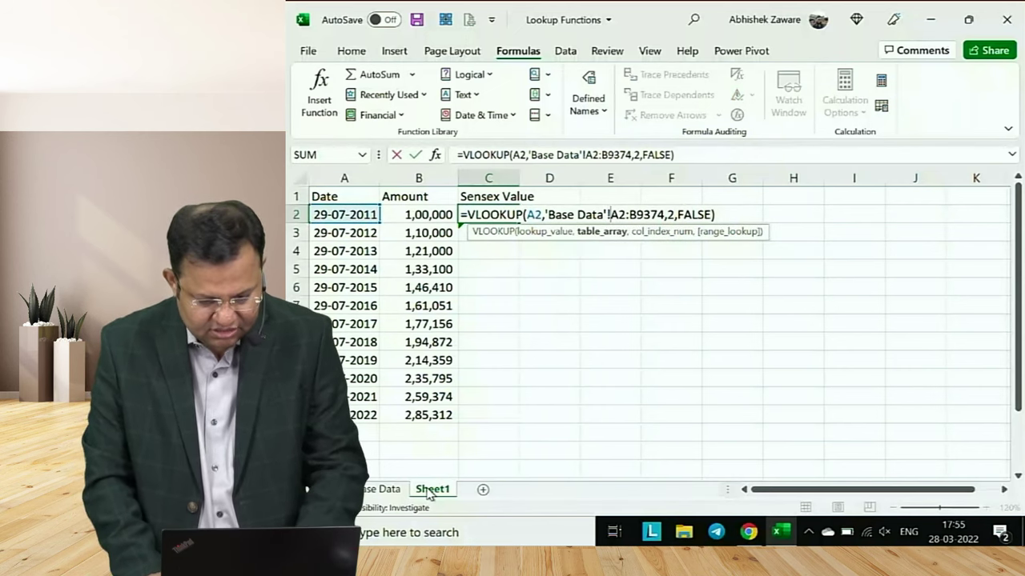
{"action": "key", "text": "F4"}
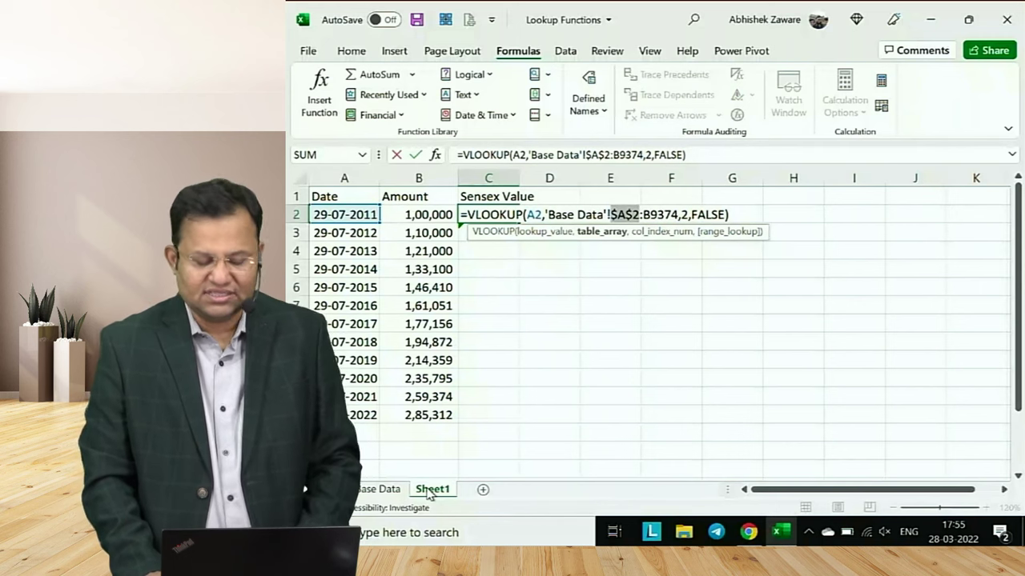
Make the ending cell of the table array absolute as $B$9374 and confirm the C2 formula
{"action": "key", "text": "Left"}
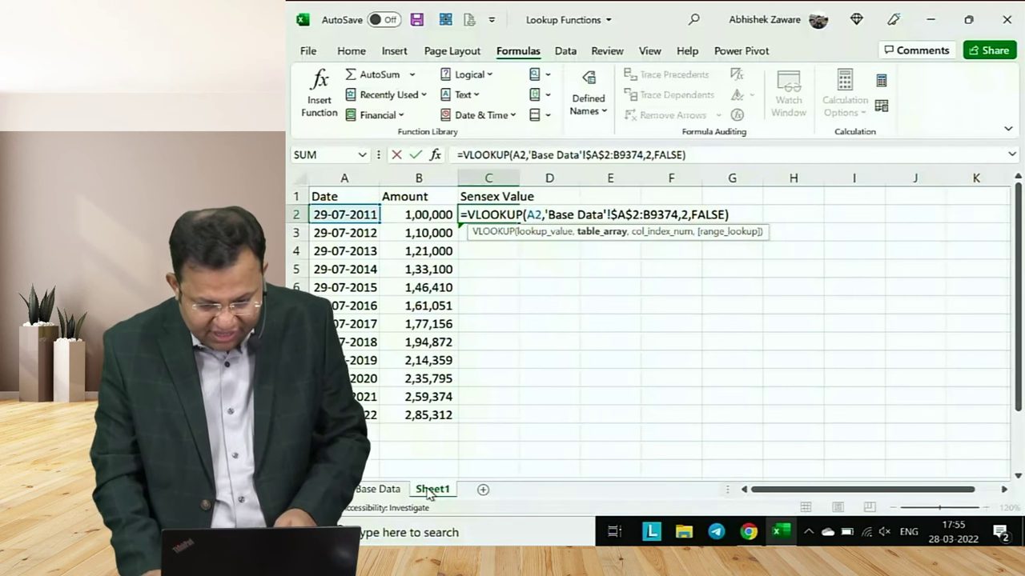
{"action": "key", "text": "Right"}
{"action": "key", "text": "Right"}
{"action": "key", "text": "Right"}
{"action": "key", "text": "Right"}
{"action": "key", "text": "Right"}
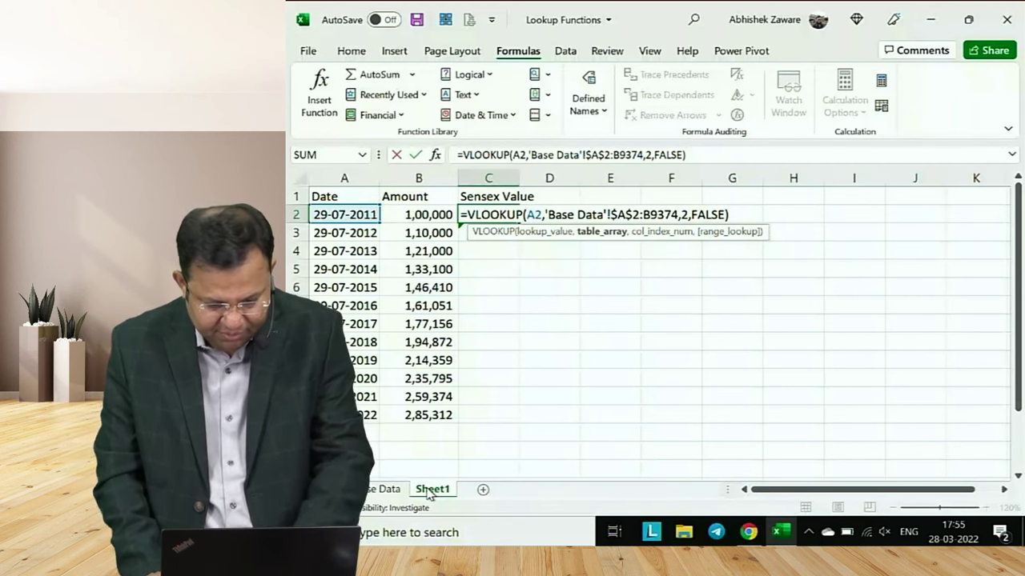
{"action": "key", "text": "F4"}
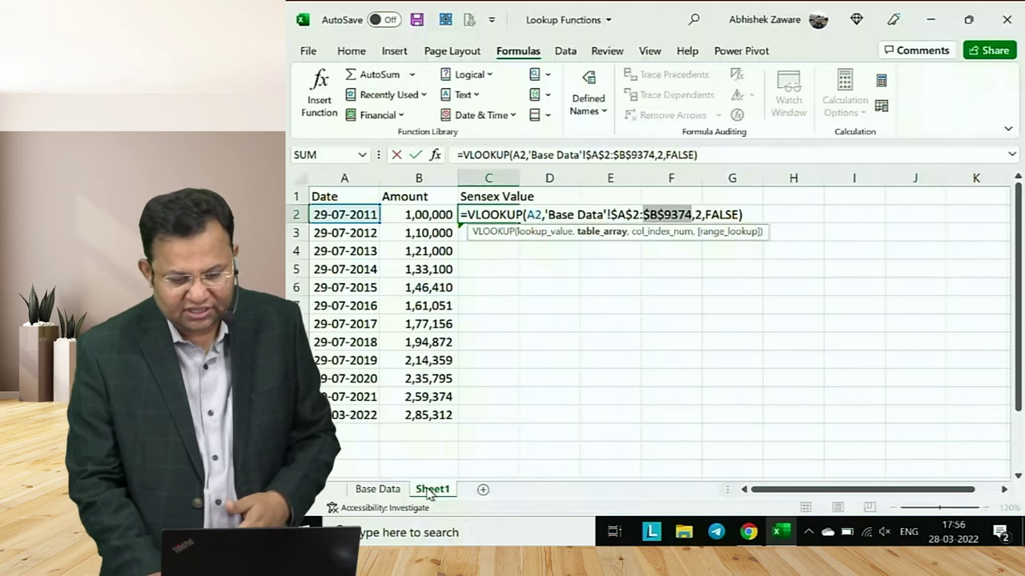
{"action": "key", "text": "ctrl+Return"}
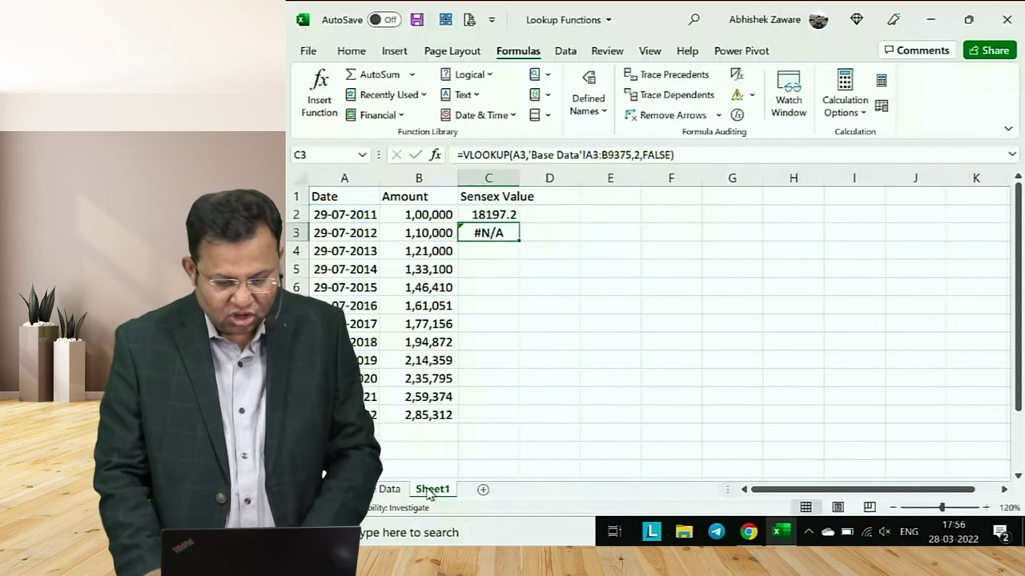
Copy the VLOOKUP with the absolute table array from C2 over the formula in C3
{"action": "key", "text": "ctrl+c"}
{"action": "key", "text": "Down"}
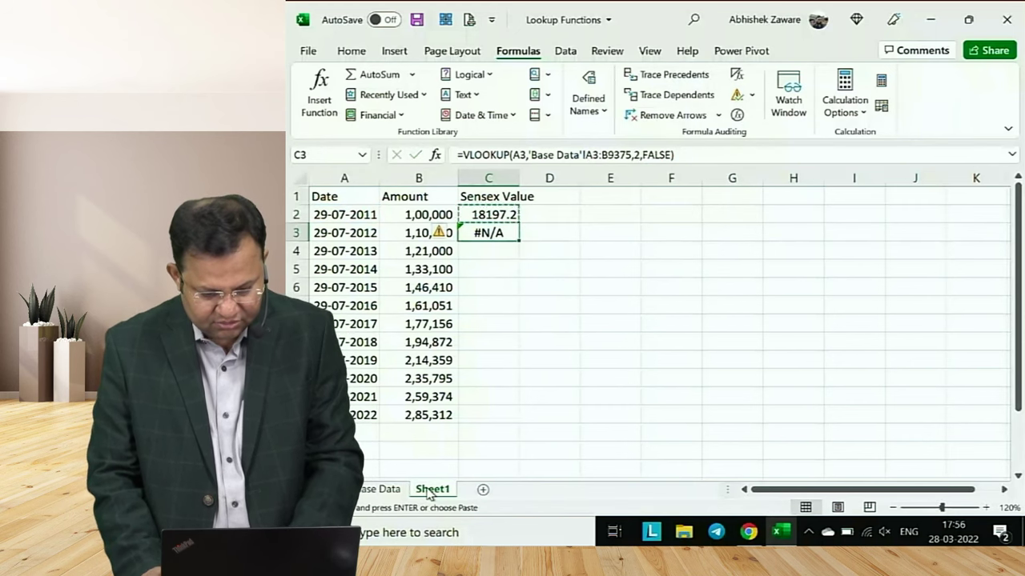
{"action": "key", "text": "ctrl+v"}
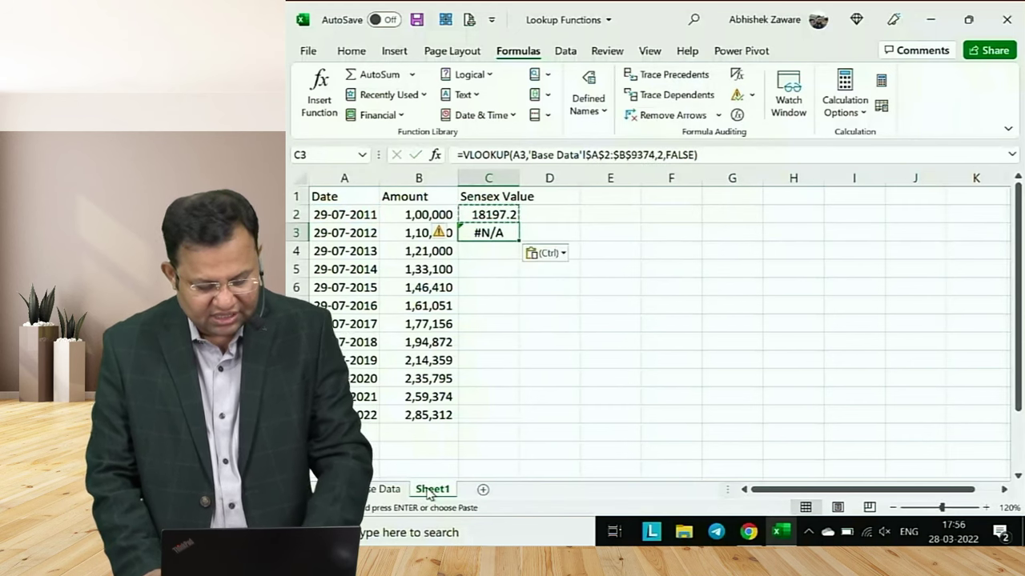
Check the lookup value and locked table array in the C3 formula, leaving it unedited
{"action": "key", "text": "F2"}
{"action": "key", "text": "Left"}
{"action": "key", "text": "Left"}
{"action": "key", "text": "Left"}
{"action": "key", "text": "Left"}
{"action": "key", "text": "Left"}
{"action": "key", "text": "Left"}
{"action": "key", "text": "Left"}
{"action": "key", "text": "Left"}
{"action": "key", "text": "Left"}
{"action": "key", "text": "Left"}
{"action": "key", "text": "Left"}
{"action": "key", "text": "Left"}
{"action": "key", "text": "Left"}
{"action": "key", "text": "Left"}
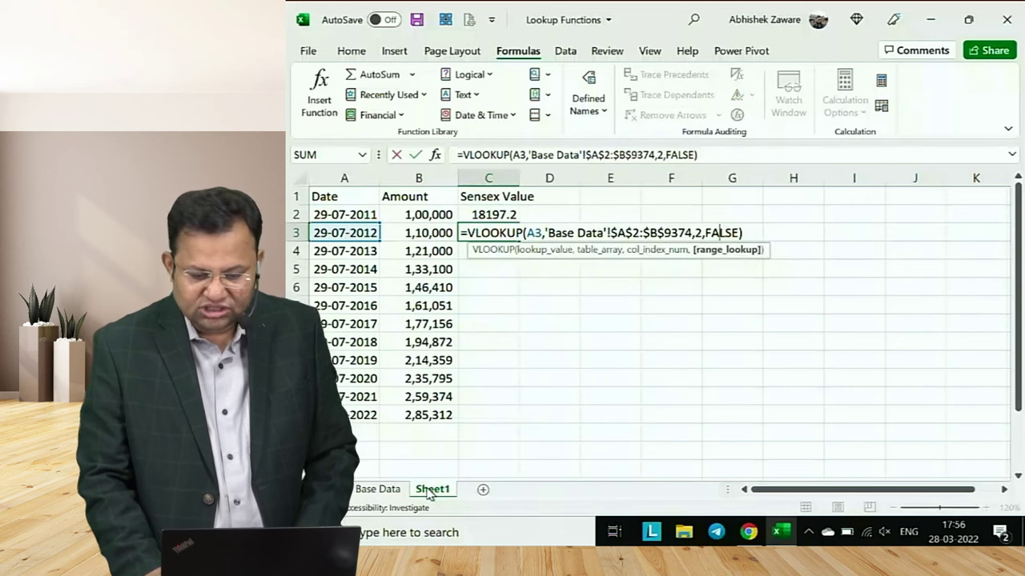
{"action": "key", "text": "Escape"}
Copy the C3 formula down through C13 to look up the remaining dates, and select C2
{"action": "key", "text": "ctrl+c"}
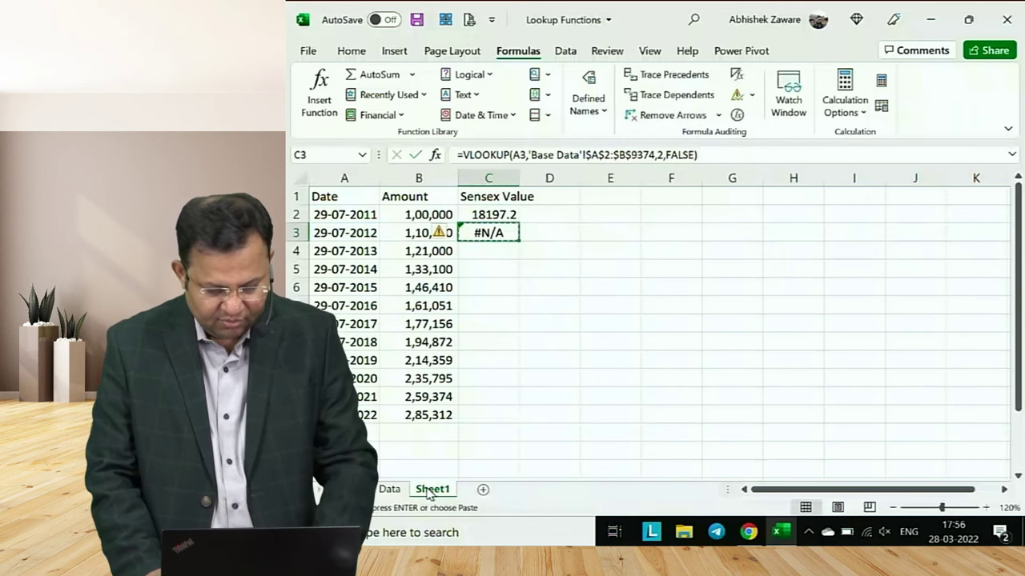
{"action": "key", "text": "shift+Down"}
{"action": "key", "text": "shift+Down"}
{"action": "key", "text": "shift+Down"}
{"action": "key", "text": "shift+Down"}
{"action": "key", "text": "shift+Down"}
{"action": "key", "text": "shift+Down"}
{"action": "key", "text": "shift+Down"}
{"action": "key", "text": "shift+Down"}
{"action": "key", "text": "shift+Down"}
{"action": "key", "text": "shift+Down"}
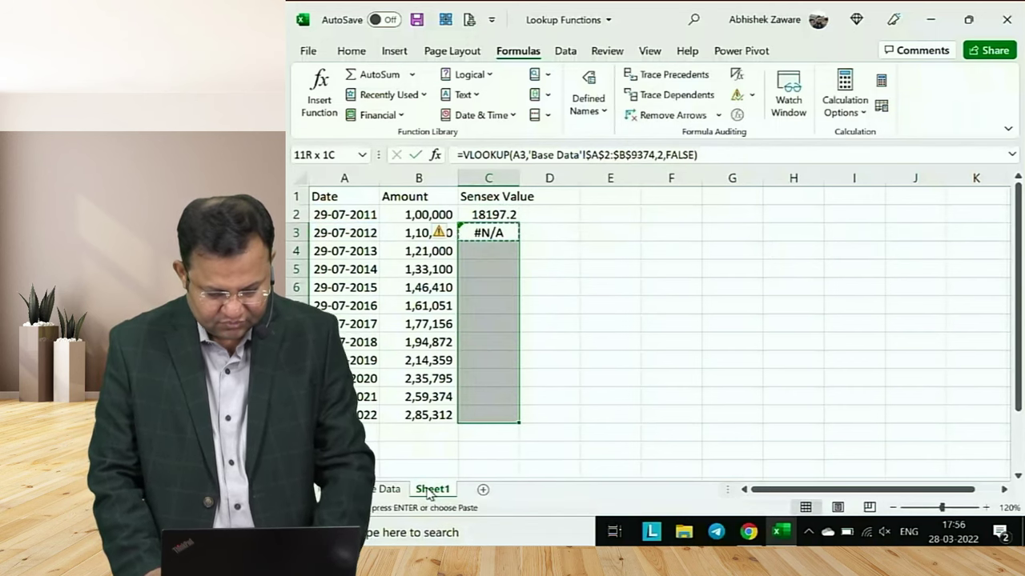
{"action": "key", "text": "ctrl+v"}
{"action": "key", "text": "Escape"}
{"action": "key", "text": "Up"}
{"action": "key", "text": "Up"}
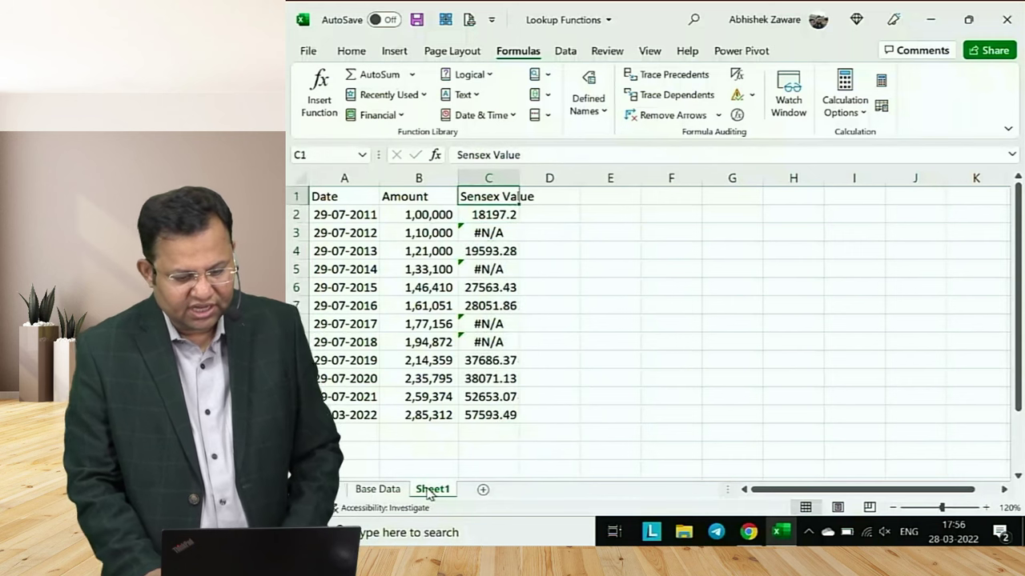
{"action": "key", "text": "Down"}
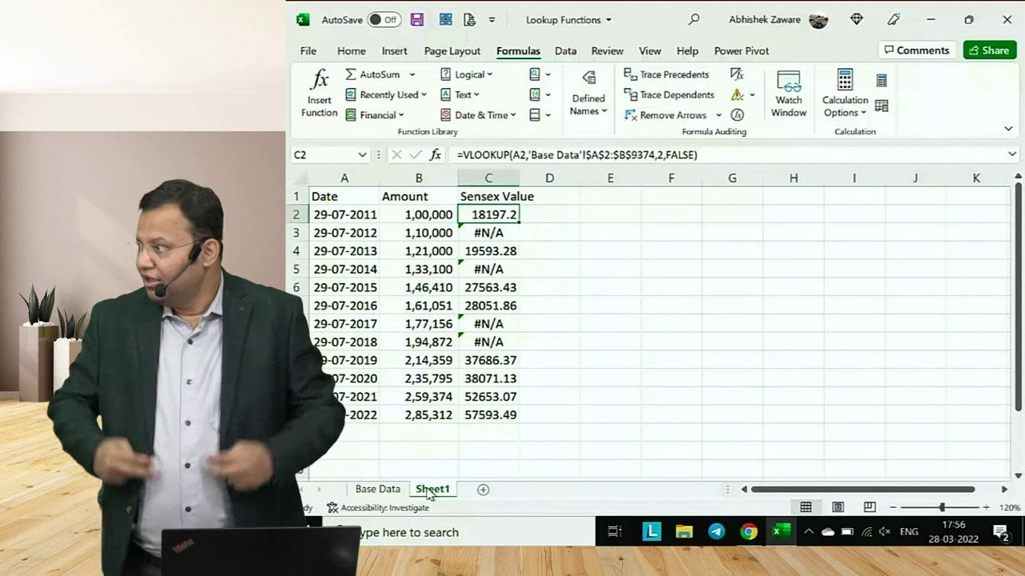
Change the date in A3 to 30-07-2012 so its Sensex lookup matches a trading day
{"action": "key", "text": "Down"}
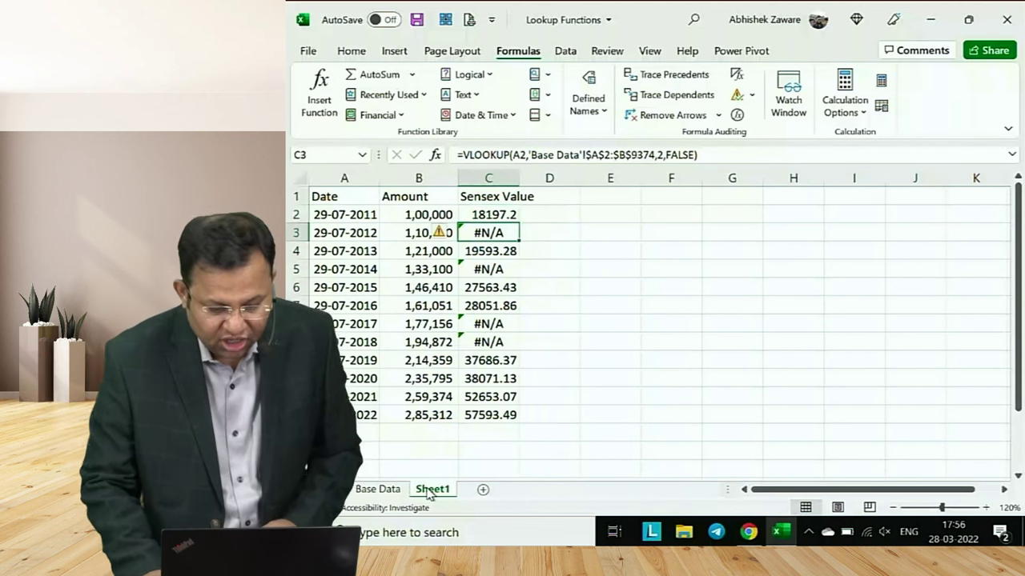
{"action": "key", "text": "Left"}
{"action": "key", "text": "Left"}
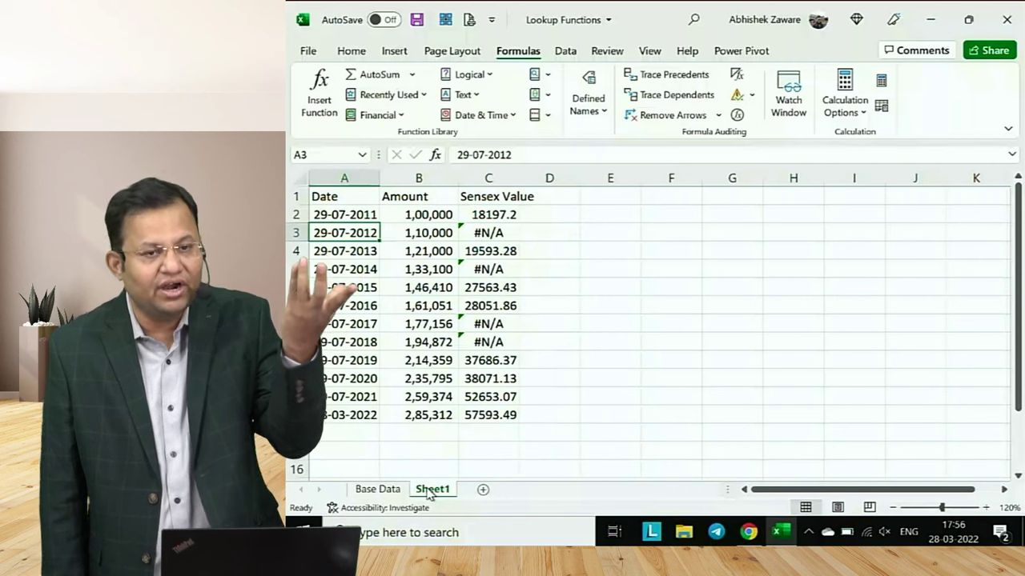
{"action": "key", "text": "F2"}
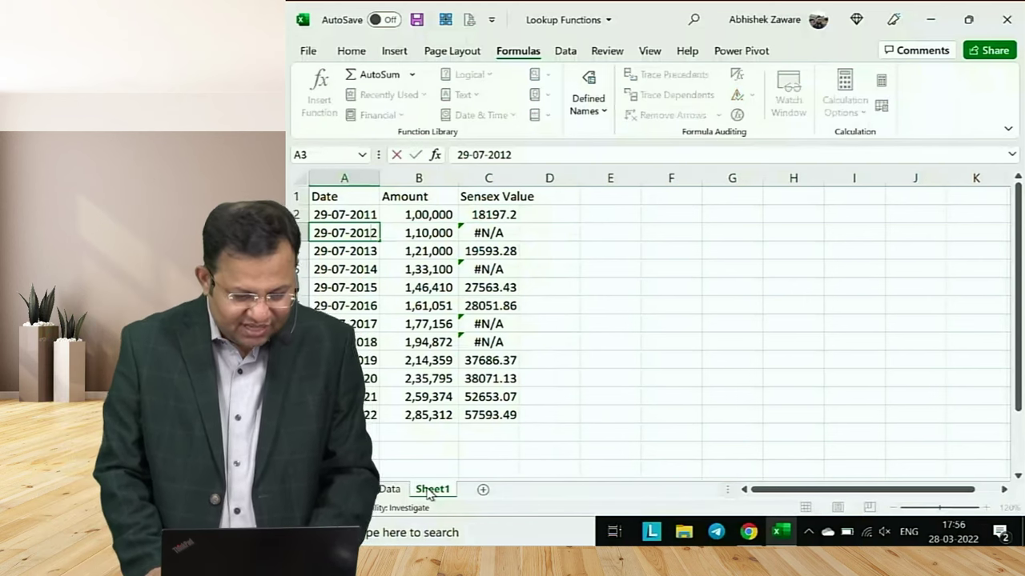
{"action": "key", "text": "Delete"}
{"action": "key", "text": "Delete"}
{"action": "type", "text": "30"}
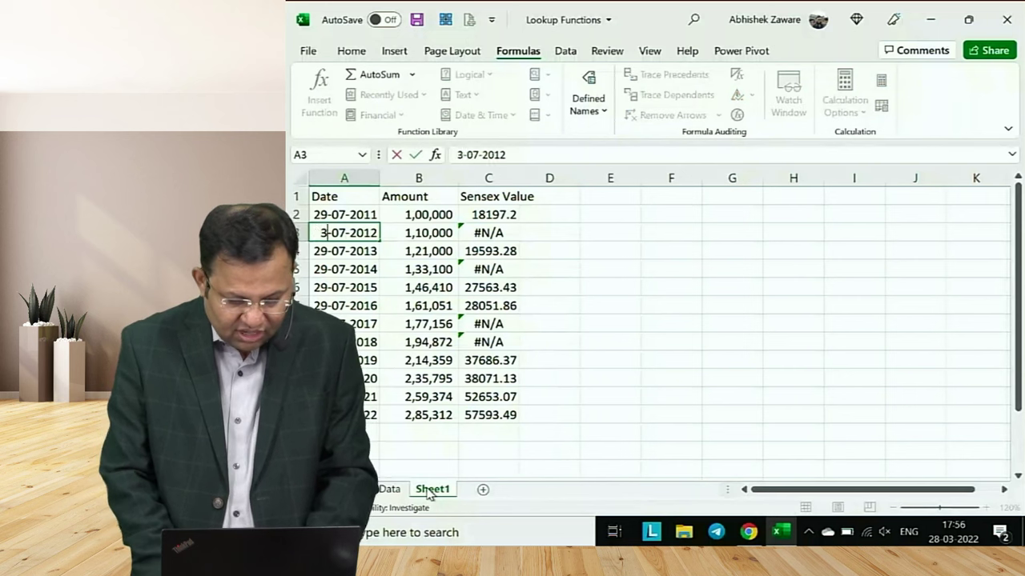
{"action": "key", "text": "Return"}
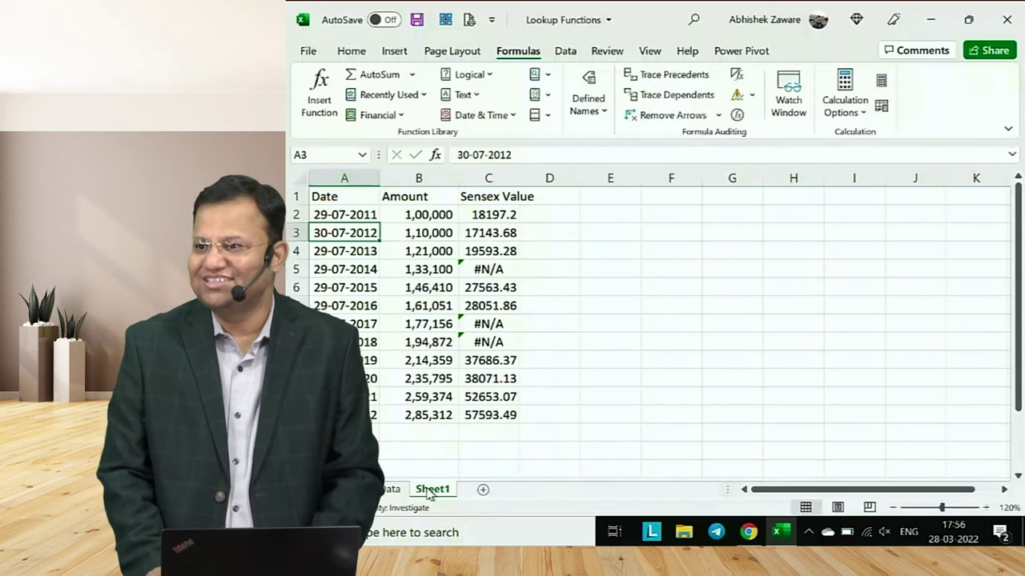
Try changing the date in A5 to 30-07-2014, leave it unedited, and undo the A3 date change
{"action": "key", "text": "Down"}
{"action": "key", "text": "Down"}
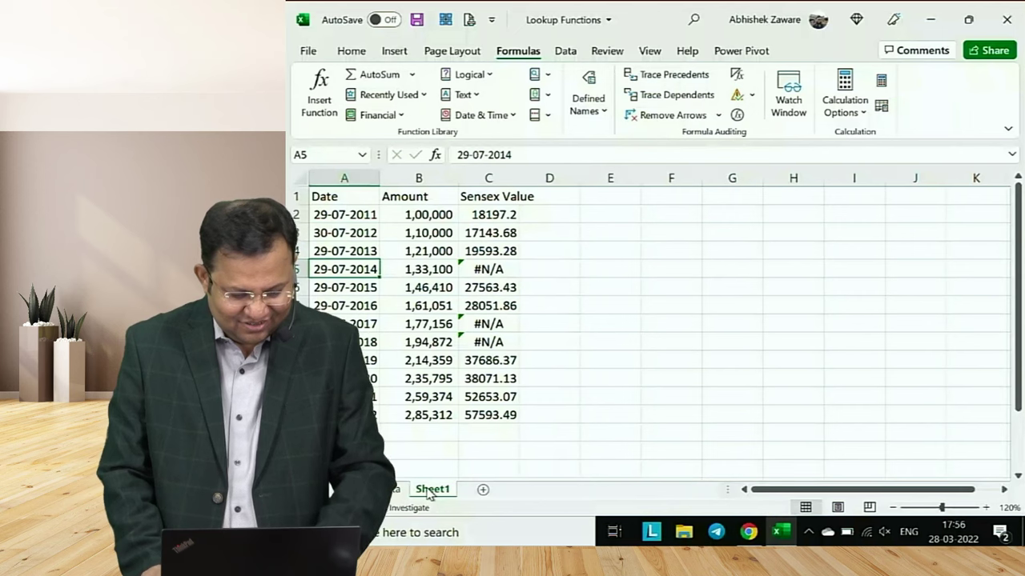
{"action": "key", "text": "F2"}
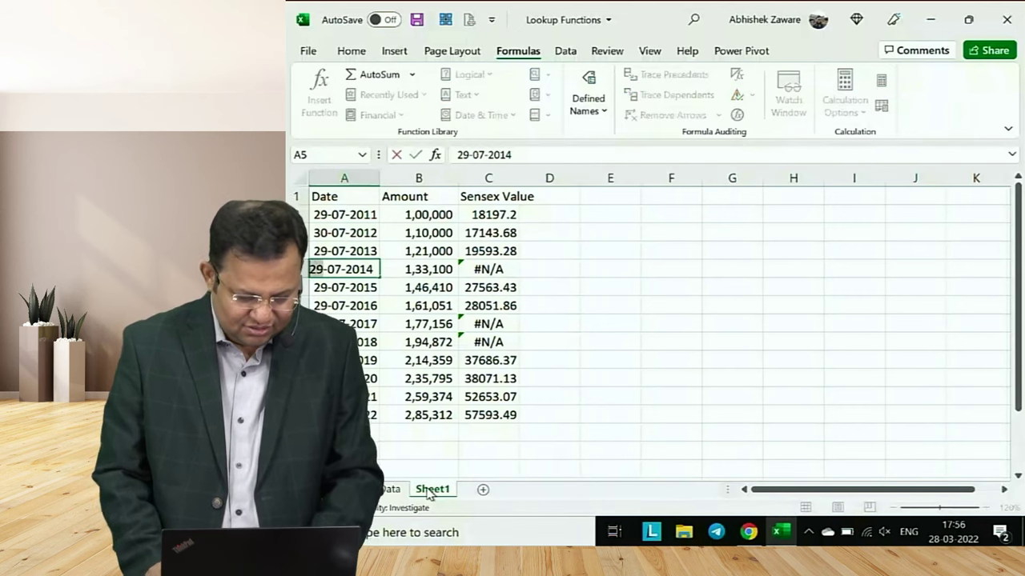
{"action": "key", "text": "Delete"}
{"action": "key", "text": "Delete"}
{"action": "type", "text": "30"}
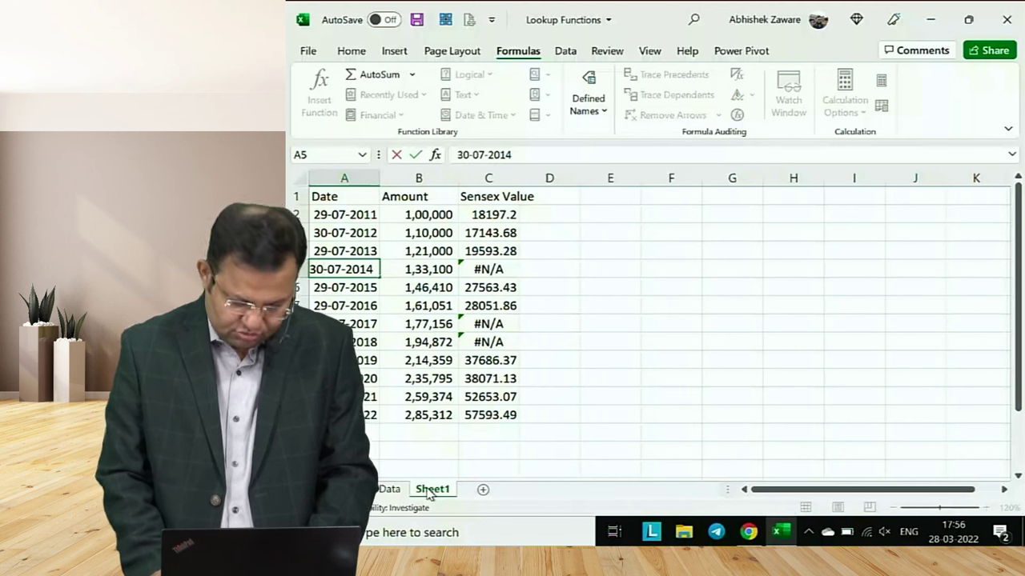
{"action": "key", "text": "Escape"}
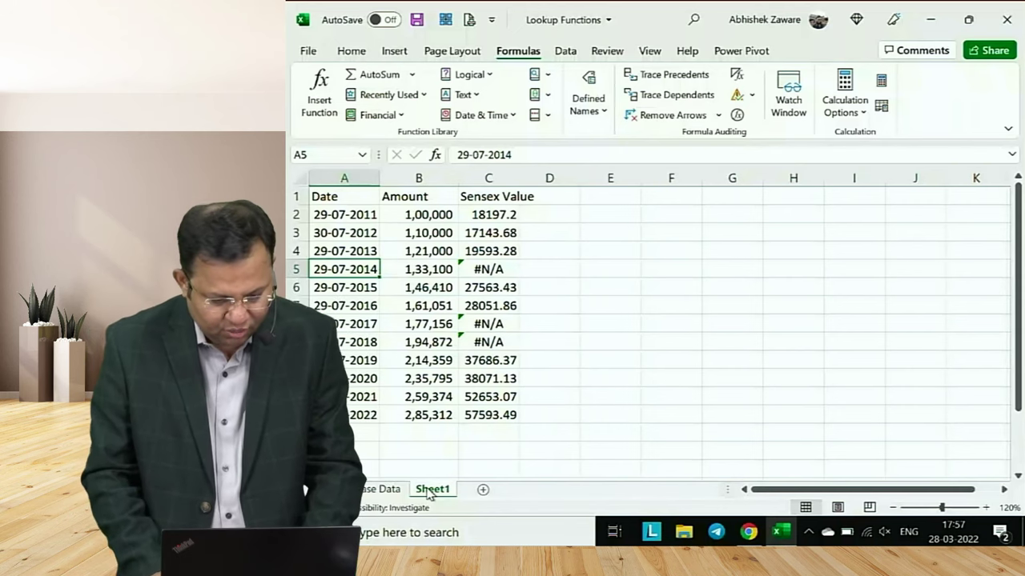
{"action": "key", "text": "ctrl+z"}
Examine the Date column on the Base Data sheet for skipped days and return to Sheet1
{"action": "key", "text": "ctrl+Page_Up"}
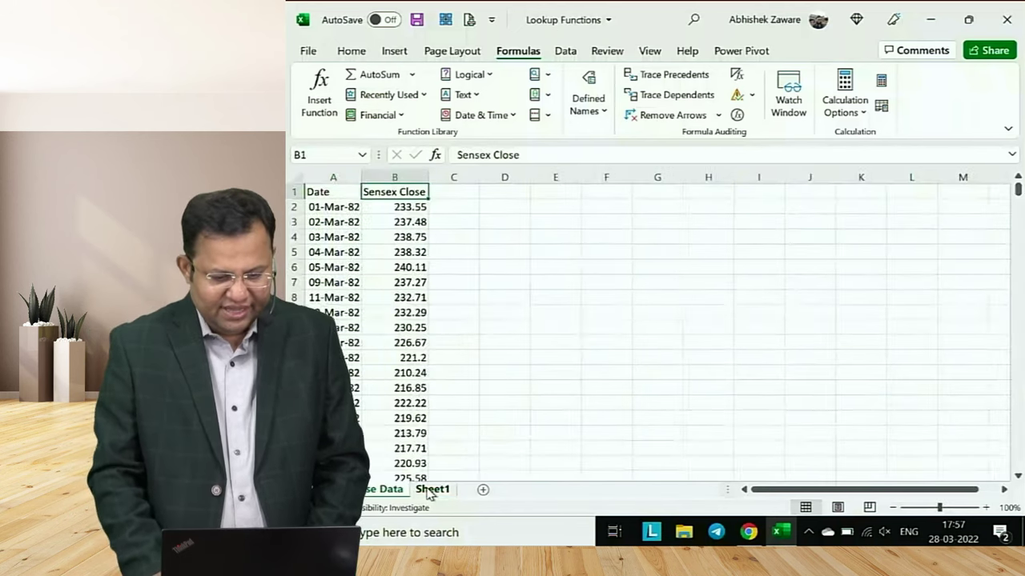
{"action": "key", "text": "Left"}
{"action": "key", "text": "Down"}
{"action": "key", "text": "Down"}
{"action": "key", "text": "Down"}
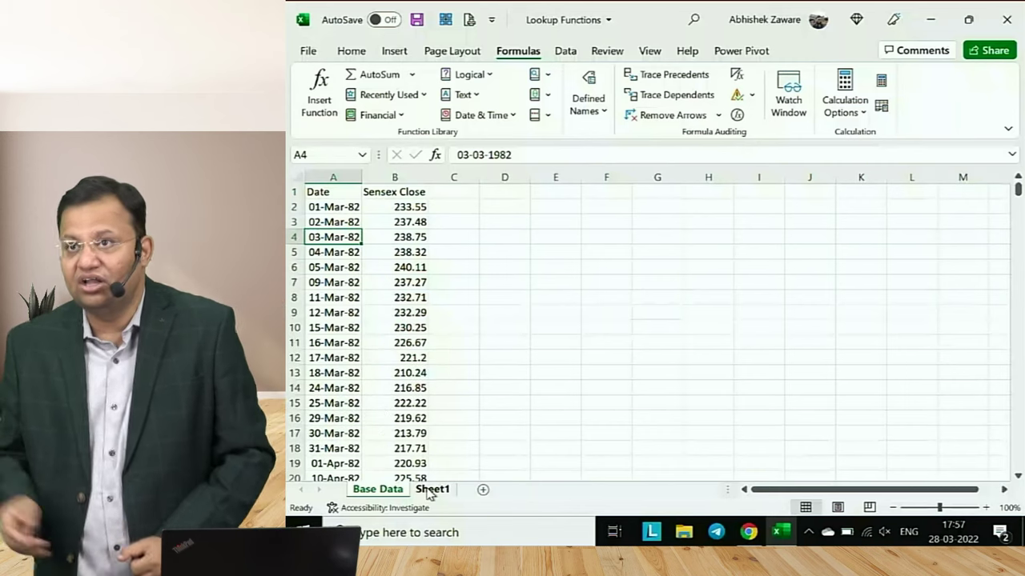
{"action": "left_click", "coordinate": [431, 489]}
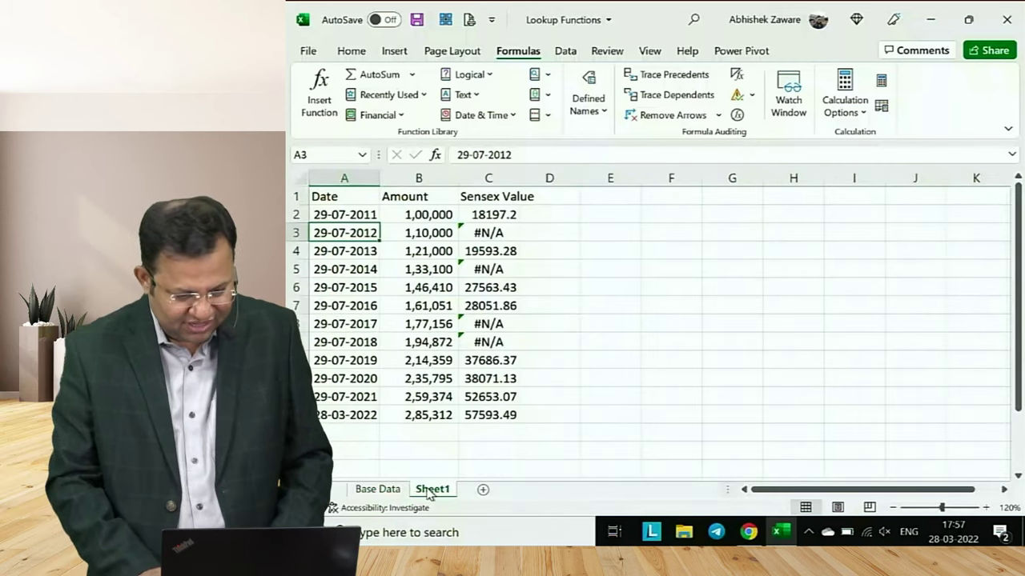
Set the date in A3 to 30-07-2012 and select its Sensex value in C3
{"action": "key", "text": "Right"}
{"action": "key", "text": "Left"}
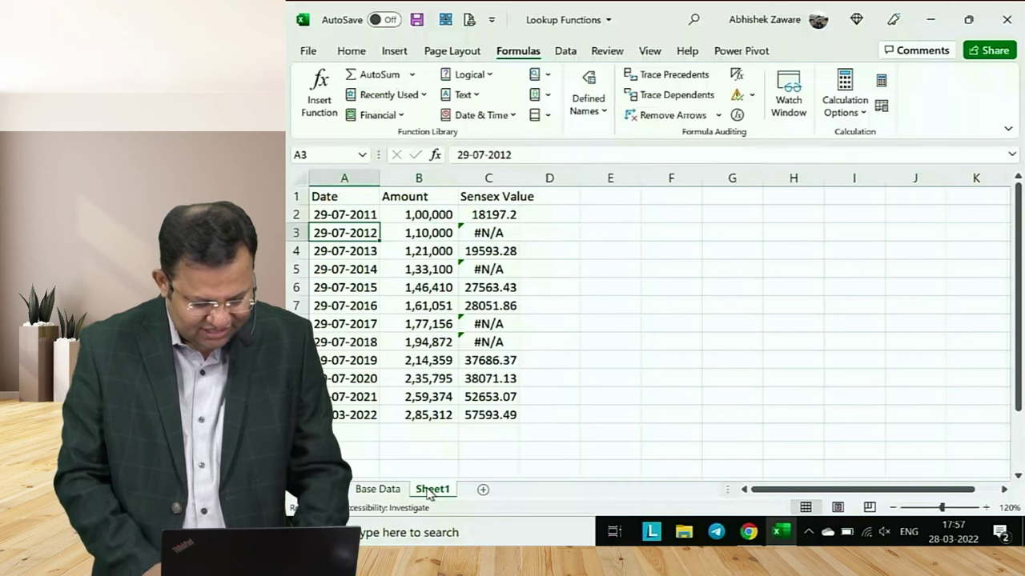
{"action": "type", "text": "30-07-2012"}
{"action": "key", "text": "ctrl+Return"}
{"action": "key", "text": "Right"}
{"action": "key", "text": "Right"}
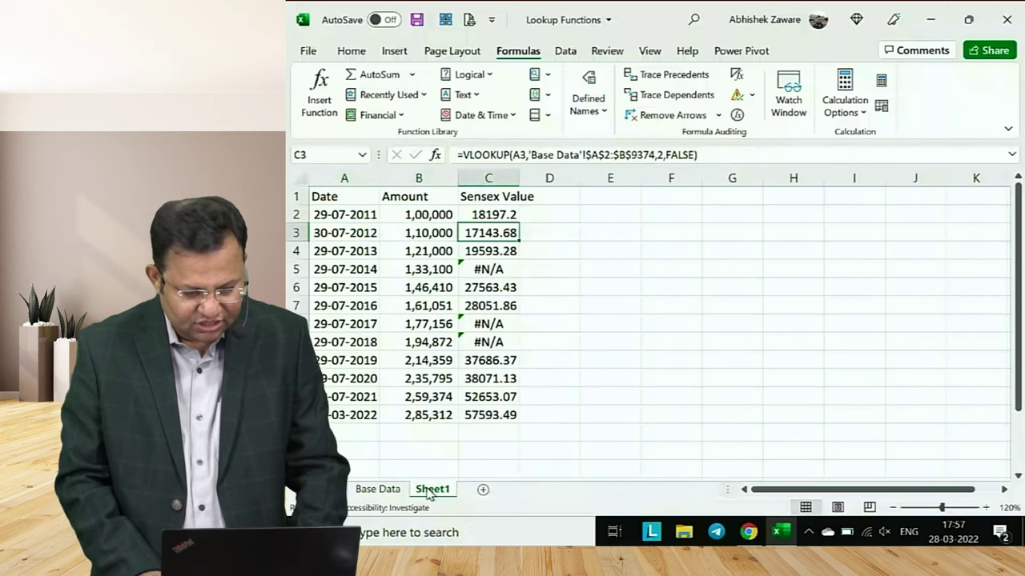
Set the date in A5 to 30-07-2014
{"action": "key", "text": "Down"}
{"action": "key", "text": "Down"}
{"action": "key", "text": "Left"}
{"action": "key", "text": "Left"}
{"action": "key", "text": "F2"}
{"action": "key", "text": "Left"}
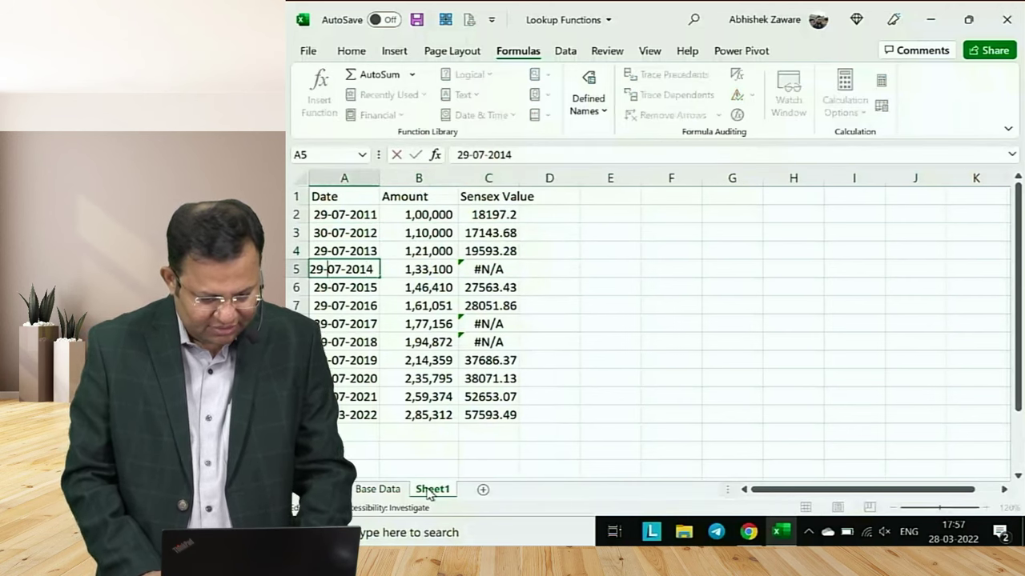
{"action": "key", "text": "BackSpace"}
{"action": "key", "text": "BackSpace"}
{"action": "type", "text": "30"}
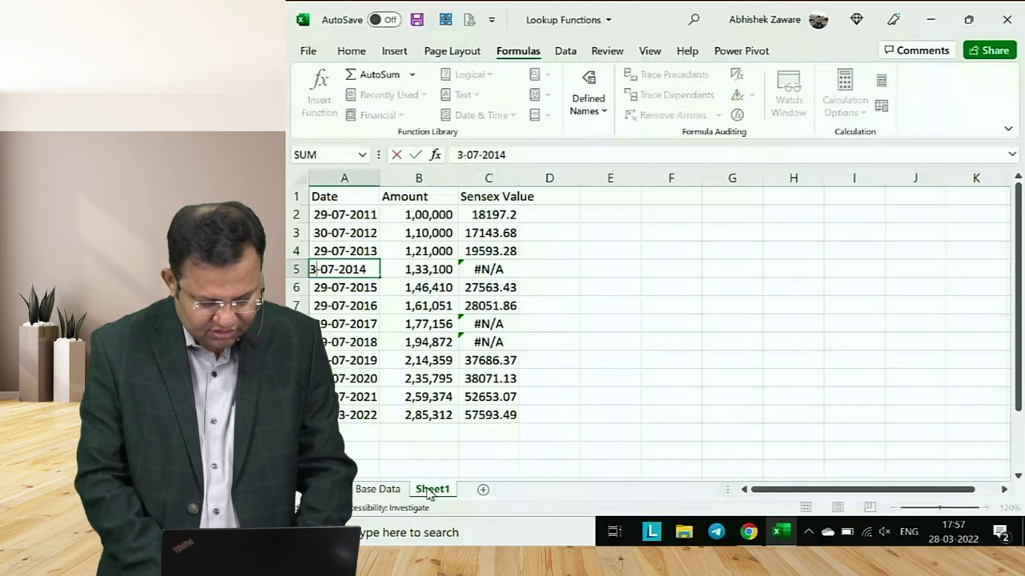
{"action": "key", "text": "Tab"}
Set the date in A8 to 30-07-2017 and check the lookup in C8
{"action": "key", "text": "Down"}
{"action": "key", "text": "Down"}
{"action": "key", "text": "Down"}
{"action": "key", "text": "Left"}
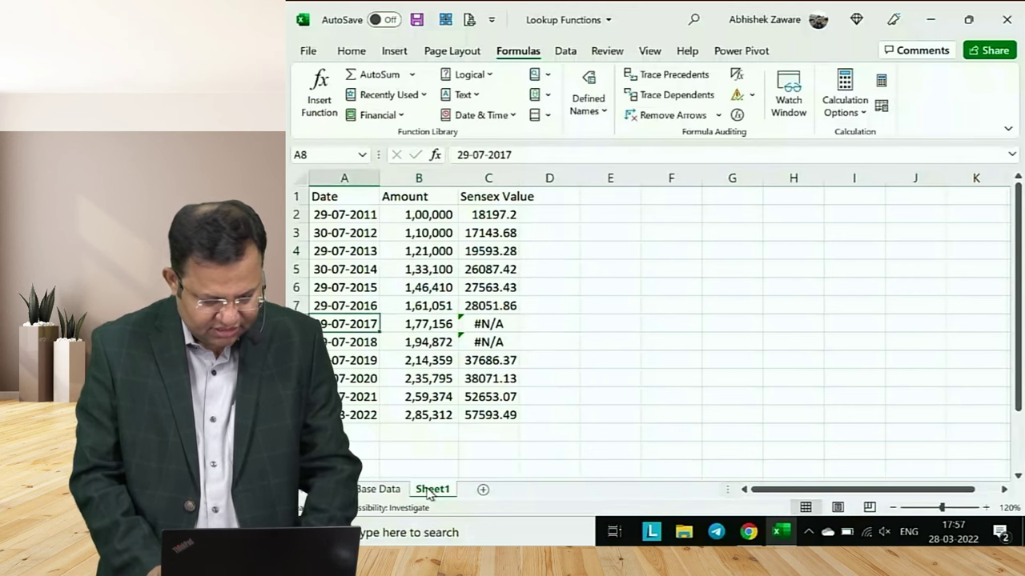
{"action": "key", "text": "F2"}
{"action": "key", "text": "BackSpace"}
{"action": "key", "text": "BackSpace"}
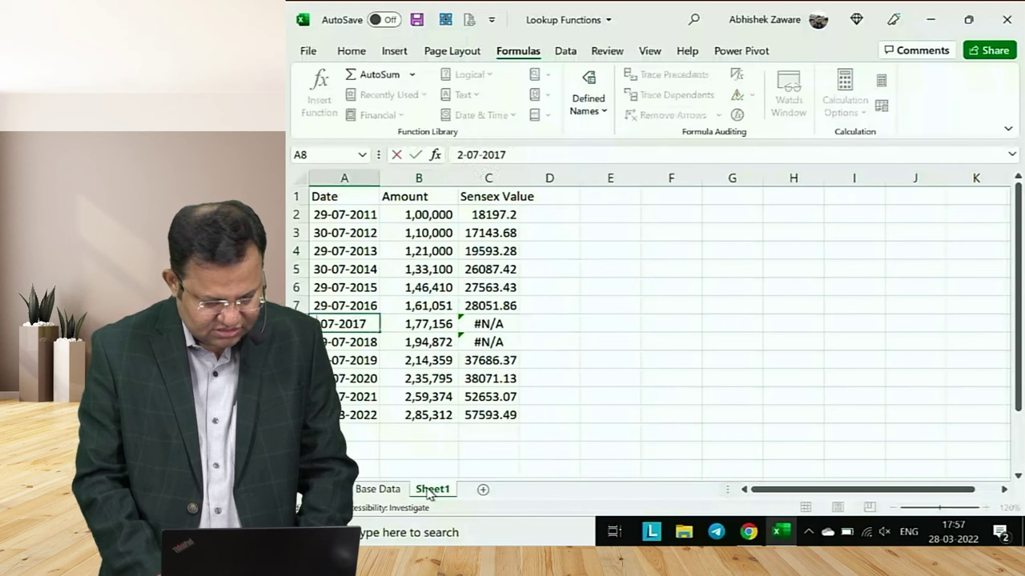
{"action": "type", "text": "30"}
{"action": "key", "text": "Tab"}
{"action": "key", "text": "Right"}
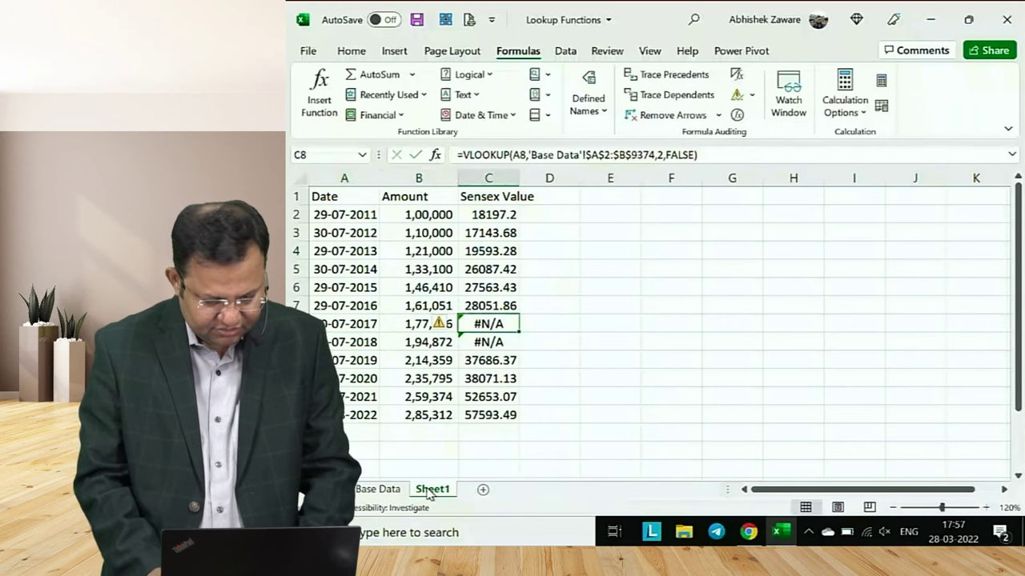
Set the date in A8 to 31-07-2017
{"action": "key", "text": "Left"}
{"action": "key", "text": "Left"}
{"action": "key", "text": "F2"}
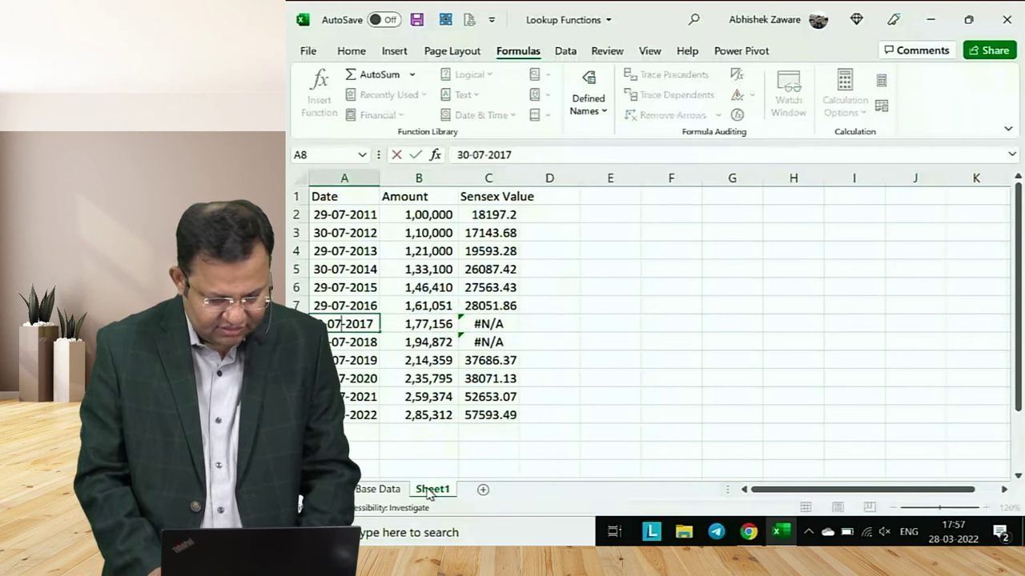
{"action": "key", "text": "Return"}
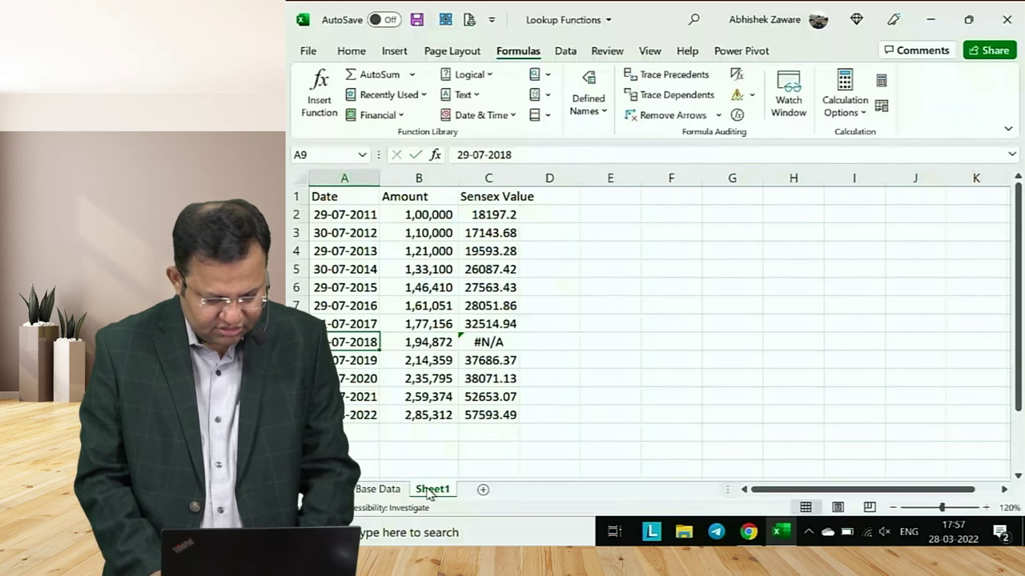
Set the date in A9 to 30-07-2018
{"action": "key", "text": "F2"}
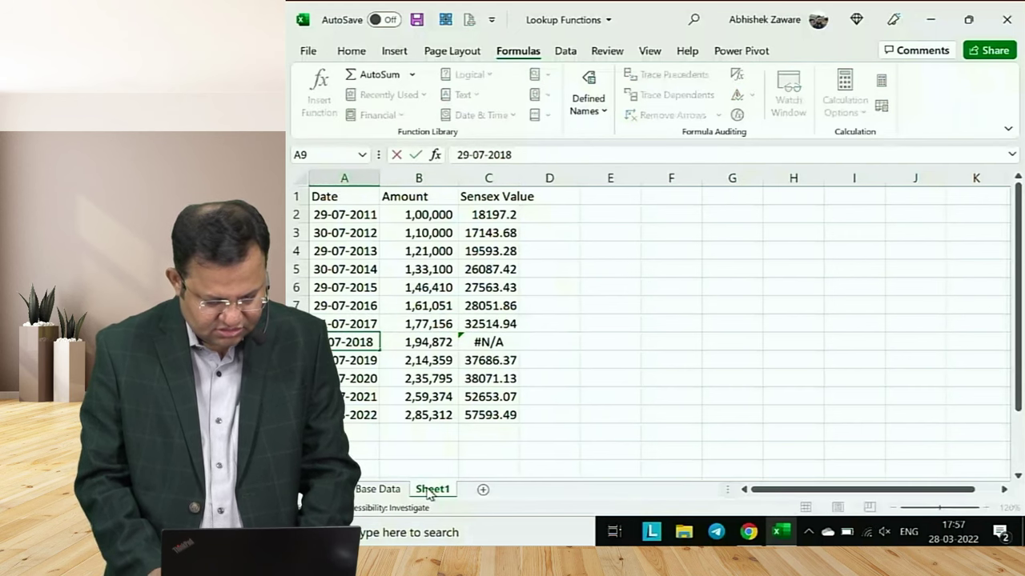
{"action": "key", "text": "Home"}
{"action": "key", "text": "Delete"}
{"action": "key", "text": "Delete"}
{"action": "type", "text": "30"}
{"action": "key", "text": "ctrl+Return"}
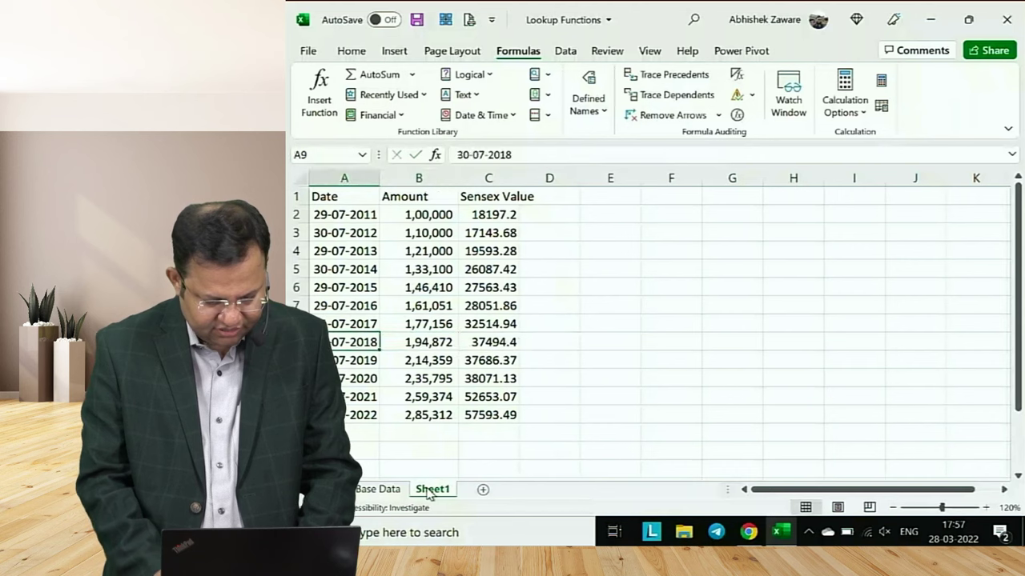
Add the column heading "No. of units" in D1, beside the Sensex Value heading
{"action": "key", "text": "Right"}
{"action": "key", "text": "Right"}
{"action": "key", "text": "Up"}
{"action": "key", "text": "Up"}
{"action": "key", "text": "Up"}
{"action": "key", "text": "Up"}
{"action": "key", "text": "Up"}
{"action": "key", "text": "Up"}
{"action": "key", "text": "Up"}
{"action": "key", "text": "Up"}
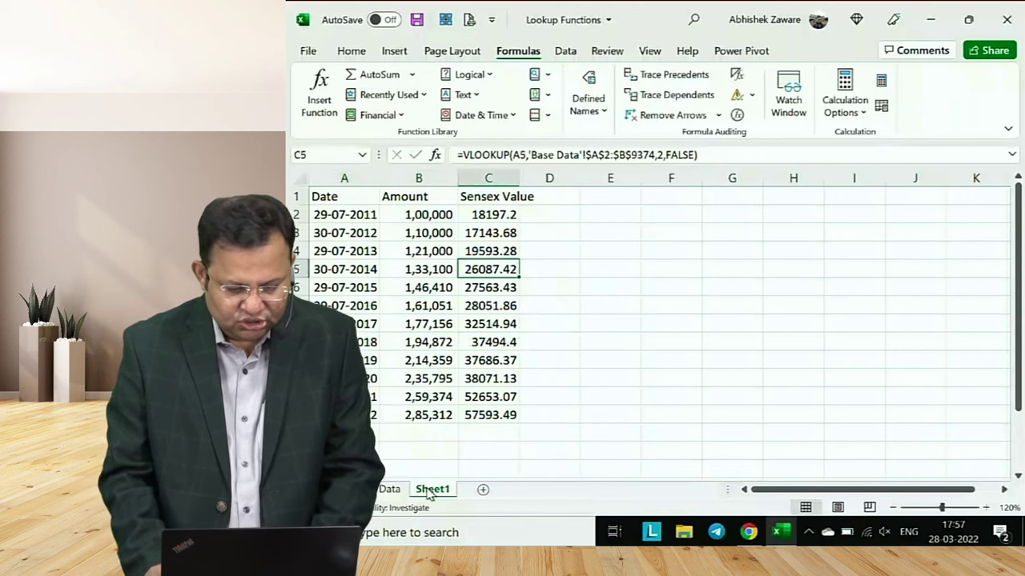
{"action": "key", "text": "Right"}
{"action": "type", "text": "No"}
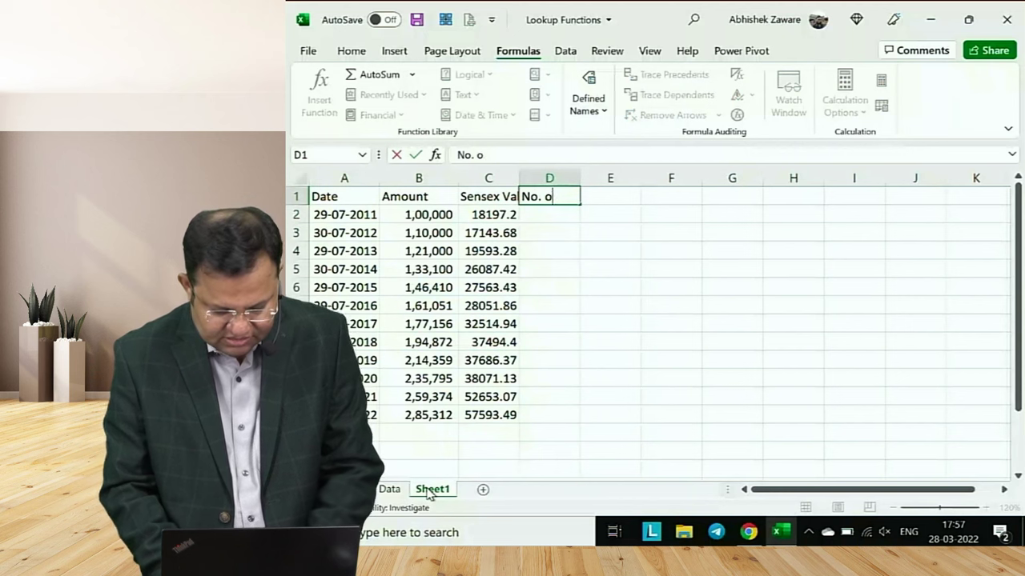
{"action": "type", "text": ". of units"}
{"action": "key", "text": "Return"}
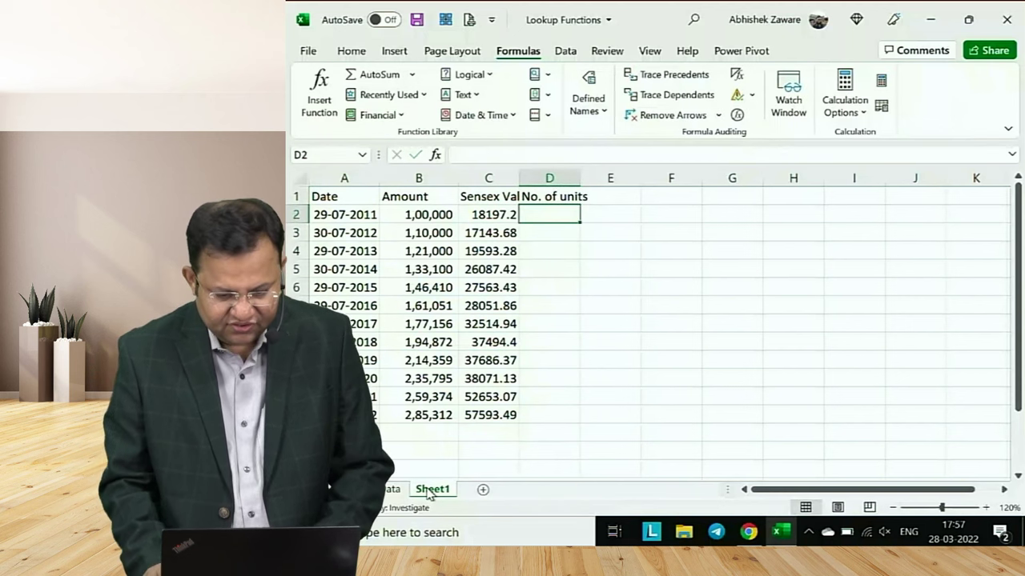
Calculate the number of units in D2 with the formula =B2/C2
{"action": "type", "text": "="}
{"action": "key", "text": "Left"}
{"action": "key", "text": "Left"}
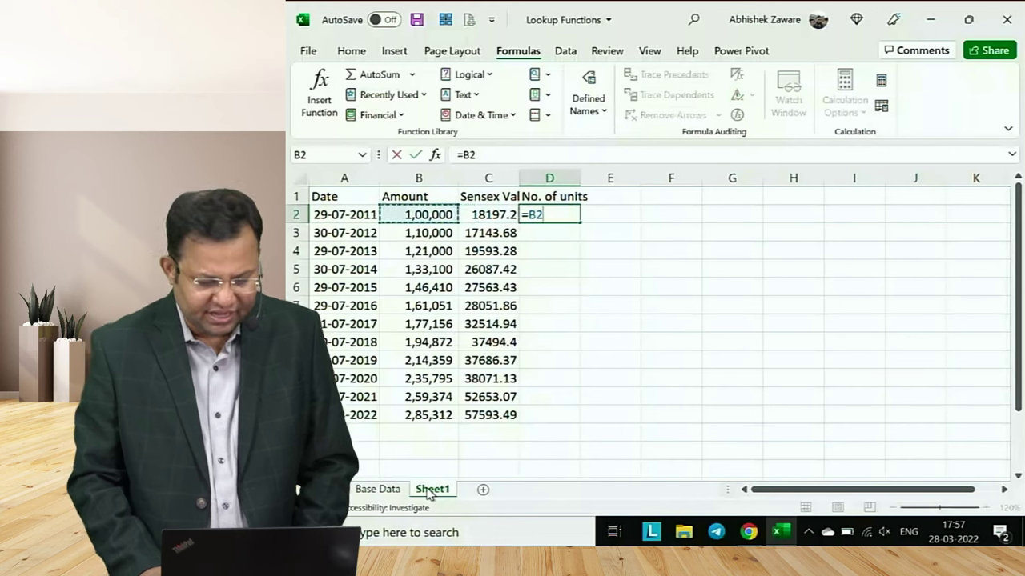
{"action": "type", "text": "/"}
{"action": "key", "text": "Left"}
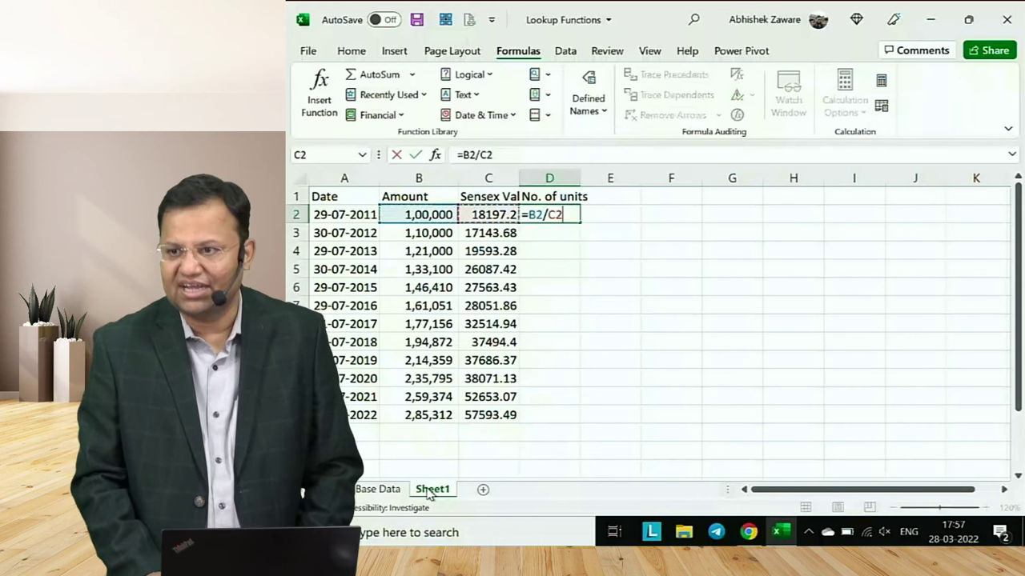
{"action": "key", "text": "Return"}
{"action": "key", "text": "Up"}
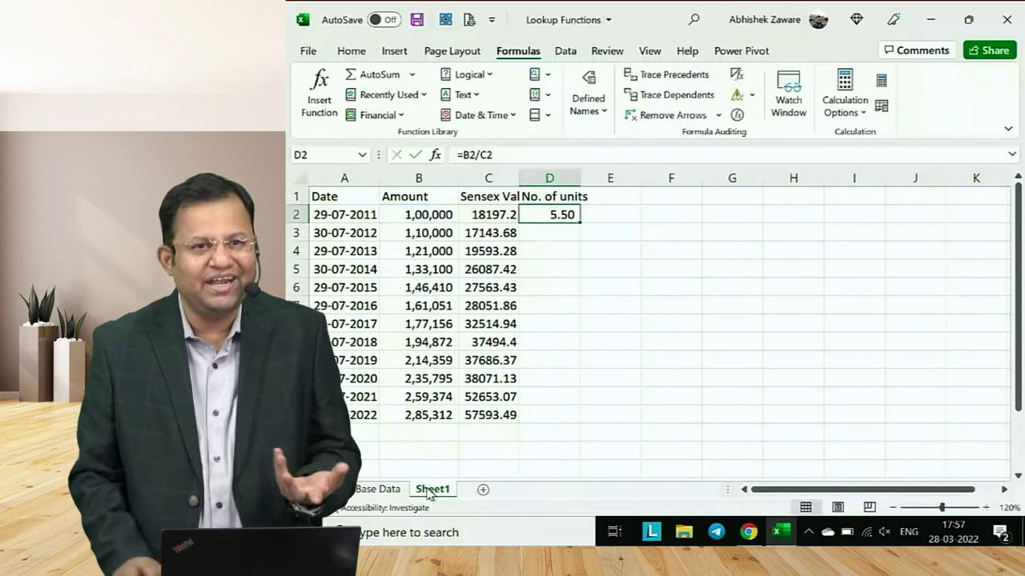
Copy the D2 units formula down through D13 for the remaining dates
{"action": "double_click", "coordinate": [579, 223]}
{"action": "key", "text": "Down"}
{"action": "key", "text": "Down"}
{"action": "key", "text": "Down"}
{"action": "key", "text": "Down"}
{"action": "key", "text": "Down"}
{"action": "key", "text": "Down"}
{"action": "key", "text": "Down"}
{"action": "key", "text": "Down"}
{"action": "key", "text": "Down"}
{"action": "key", "text": "Down"}
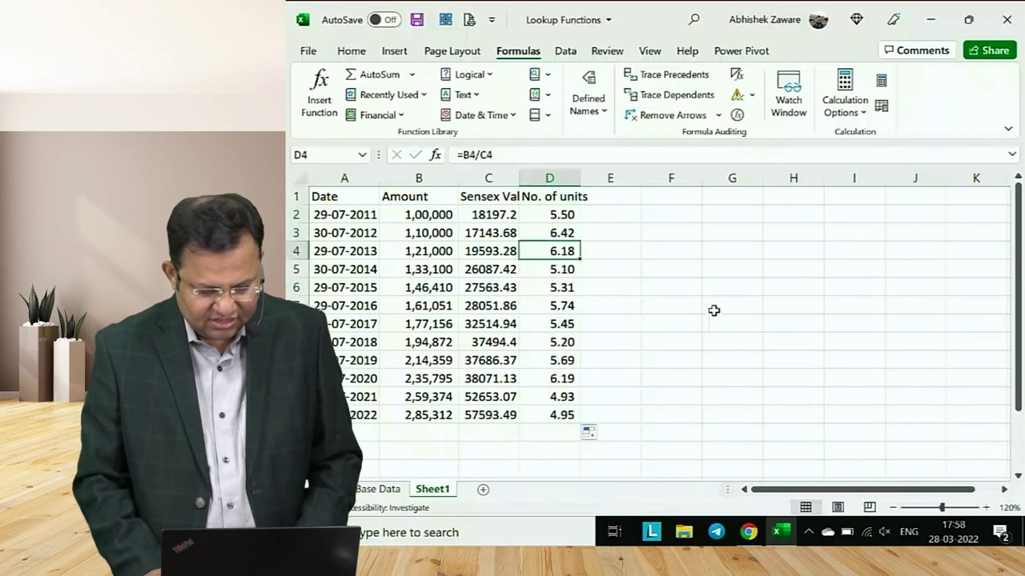
Clear the 28-03-2022 entry from A13 to D13 and select the last remaining units cell, D12
{"action": "key", "text": "Left"}
{"action": "key", "text": "Down"}
{"action": "key", "text": "Left"}
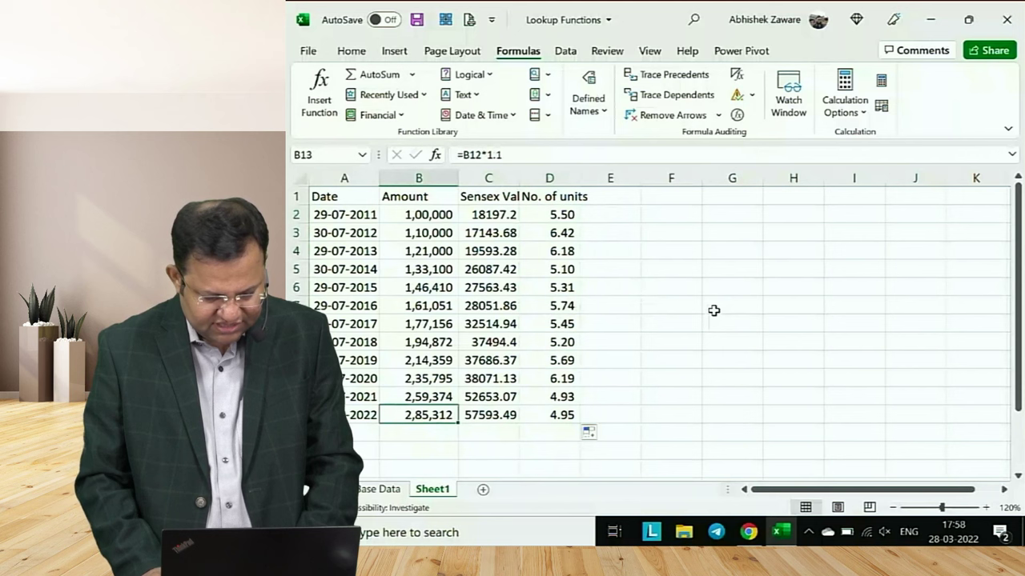
{"action": "key", "text": "shift+Right"}
{"action": "key", "text": "shift+Right"}
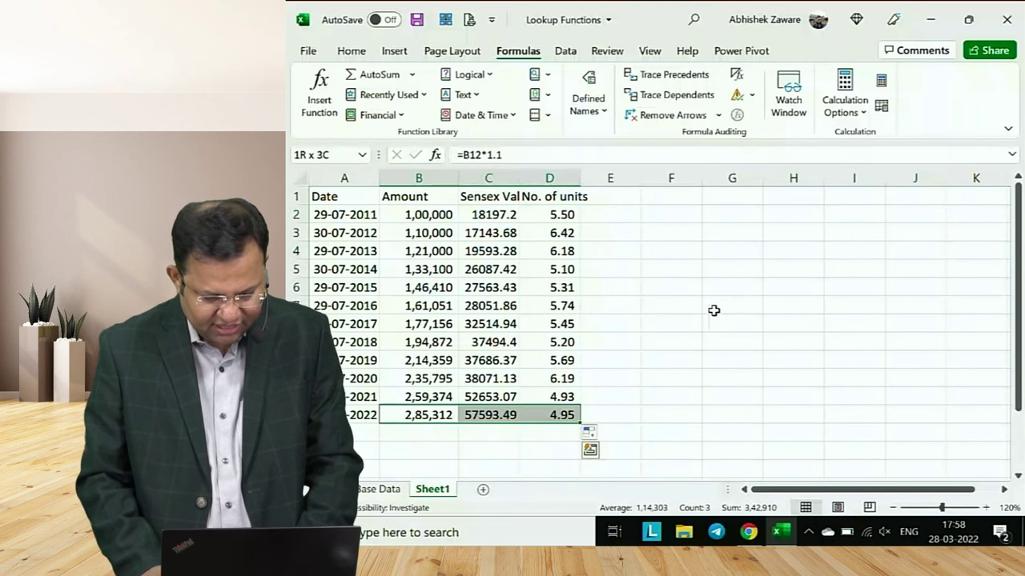
{"action": "key", "text": "Left"}
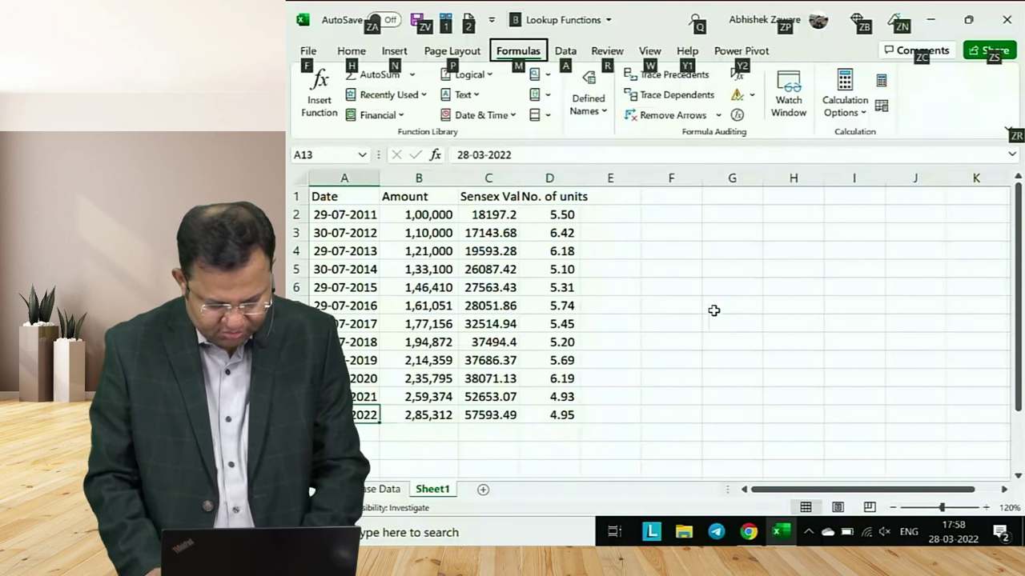
{"action": "key", "text": "shift+Right"}
{"action": "key", "text": "shift+Right"}
{"action": "key", "text": "shift+Right"}
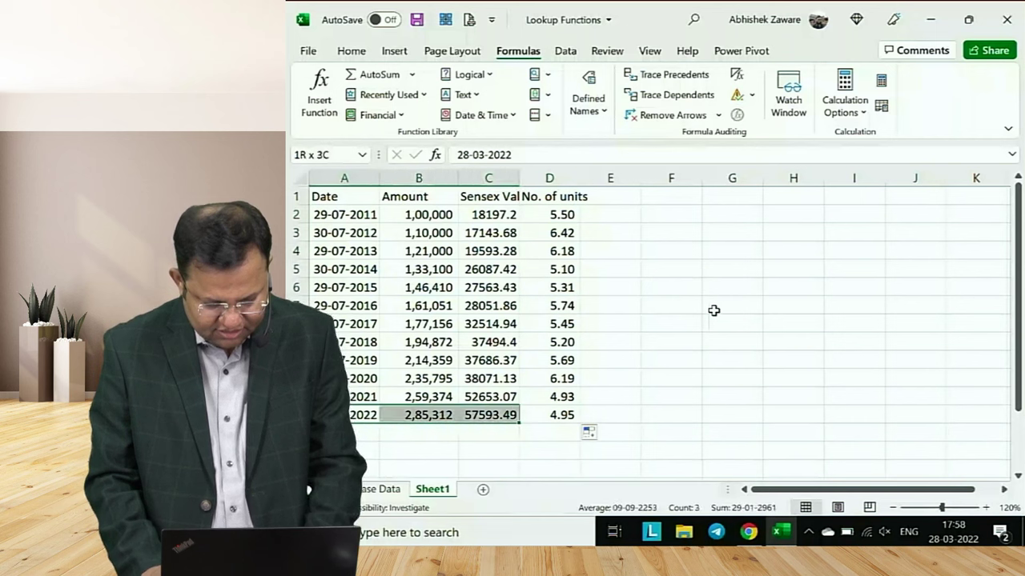
{"action": "key", "text": "Delete"}
{"action": "key", "text": "Up"}
{"action": "key", "text": "Right"}
{"action": "key", "text": "Right"}
{"action": "key", "text": "Right"}
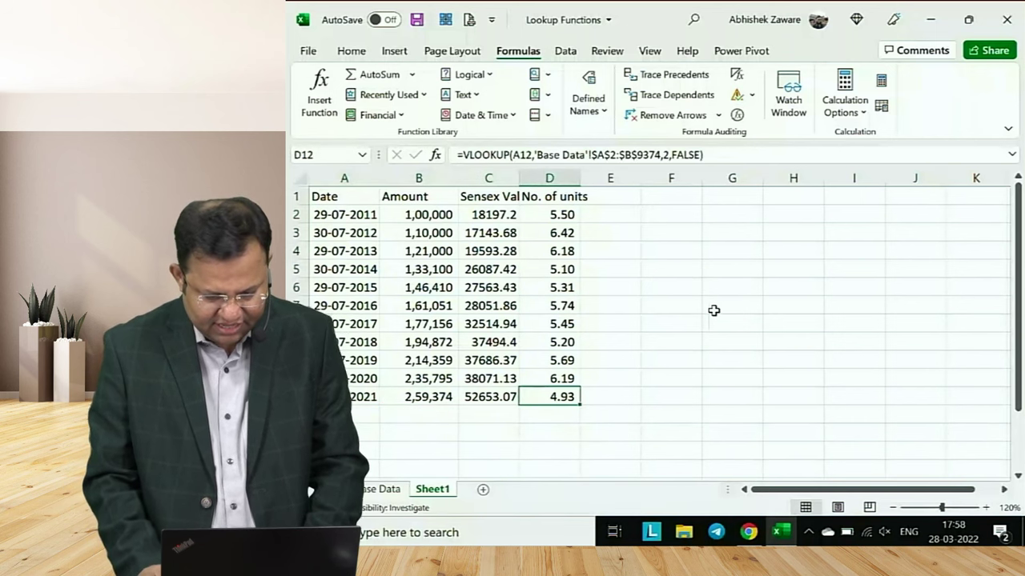
Total the number of units in D13 with the formula =SUM(D2:D12)
{"action": "key", "text": "Down"}
{"action": "type", "text": "um("}
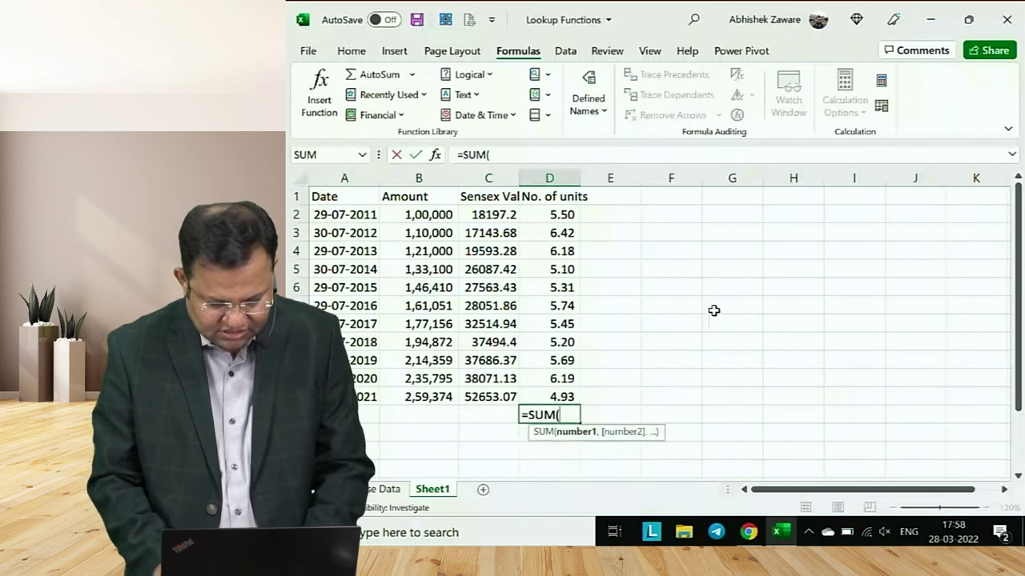
{"action": "key", "text": "Up"}
{"action": "key", "text": "shift+Up"}
{"action": "key", "text": "shift+Up"}
{"action": "key", "text": "shift+Up"}
{"action": "key", "text": "shift+Up"}
{"action": "key", "text": "shift+Up"}
{"action": "key", "text": "shift+Up"}
{"action": "key", "text": "shift+Up"}
{"action": "key", "text": "shift+Up"}
{"action": "key", "text": "shift+Up"}
{"action": "key", "text": "shift+Up"}
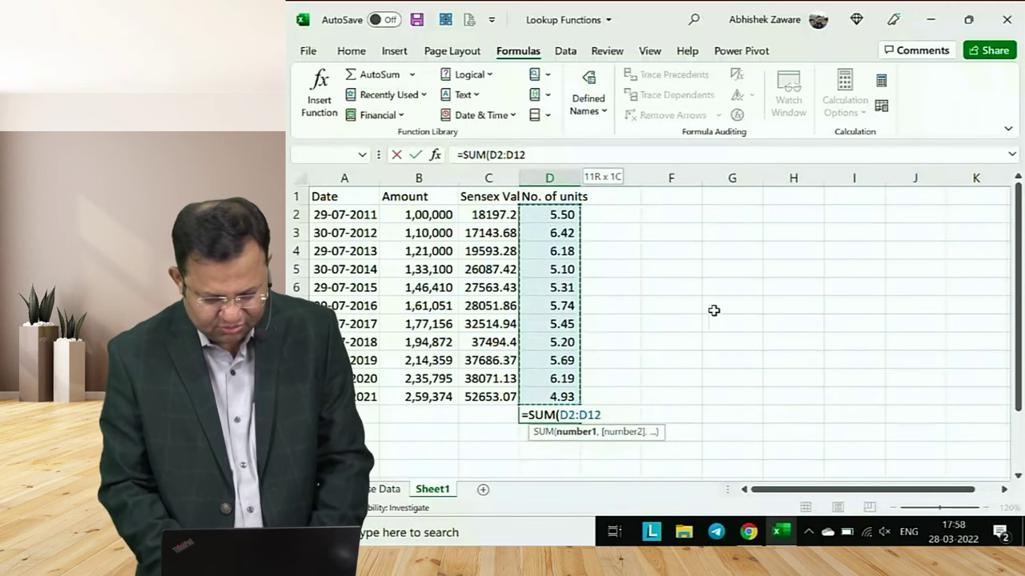
{"action": "key", "text": "Return"}
Copy the units total formula from D13 to B13 to total the invested amounts
{"action": "key", "text": "Up"}
{"action": "key", "text": "ctrl+c"}
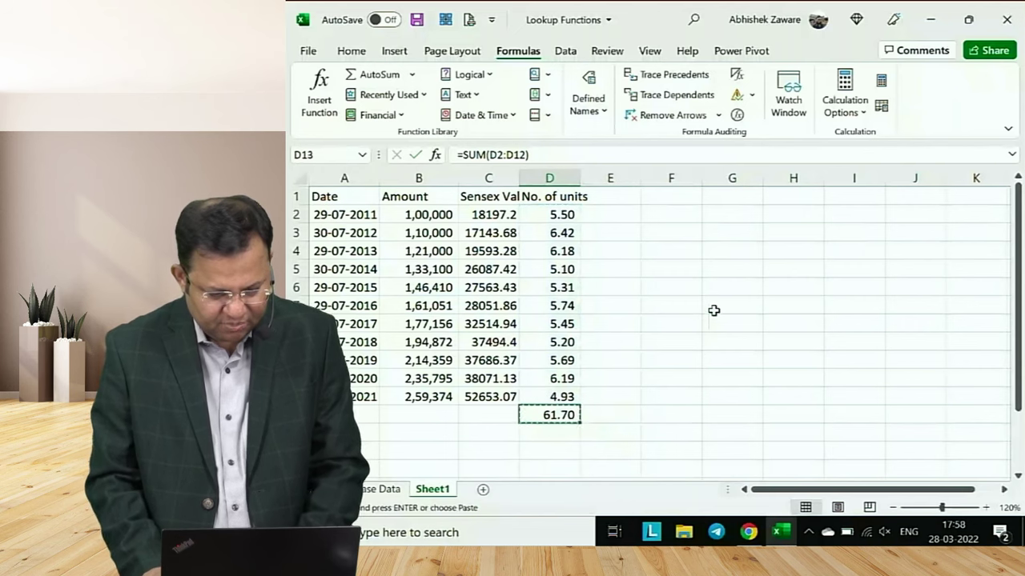
{"action": "key", "text": "Left"}
{"action": "key", "text": "Left"}
{"action": "key", "text": "ctrl+v"}
{"action": "key", "text": "Left"}
{"action": "key", "text": "Right"}
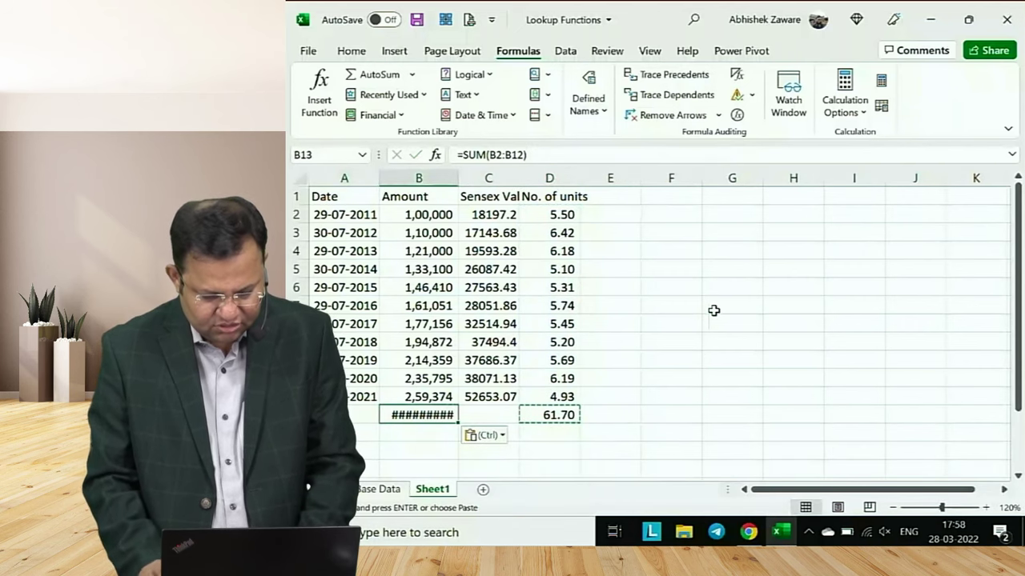
Fit the Amount column's width to its contents and format B13 with no decimal places
{"action": "key", "text": "alt+o"}
{"action": "key", "text": "c"}
{"action": "key", "text": "a"}
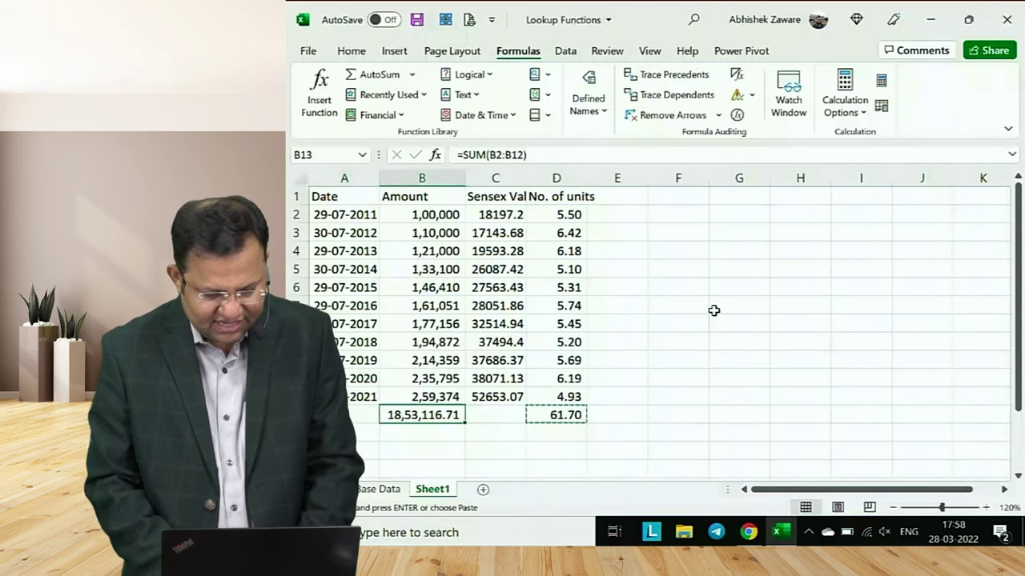
{"action": "left_click", "coordinate": [364, 51]}
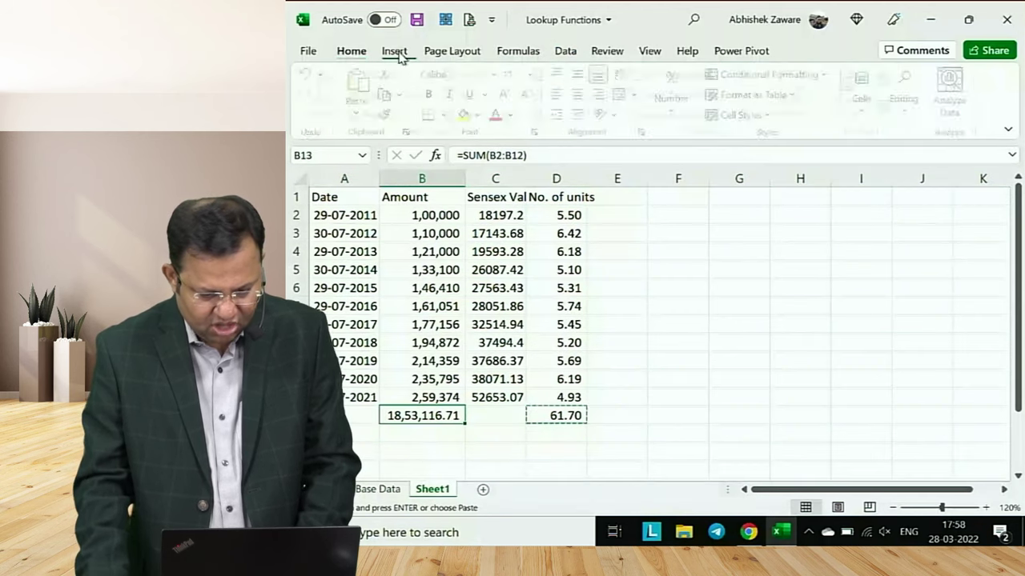
{"action": "left_click", "coordinate": [675, 100]}
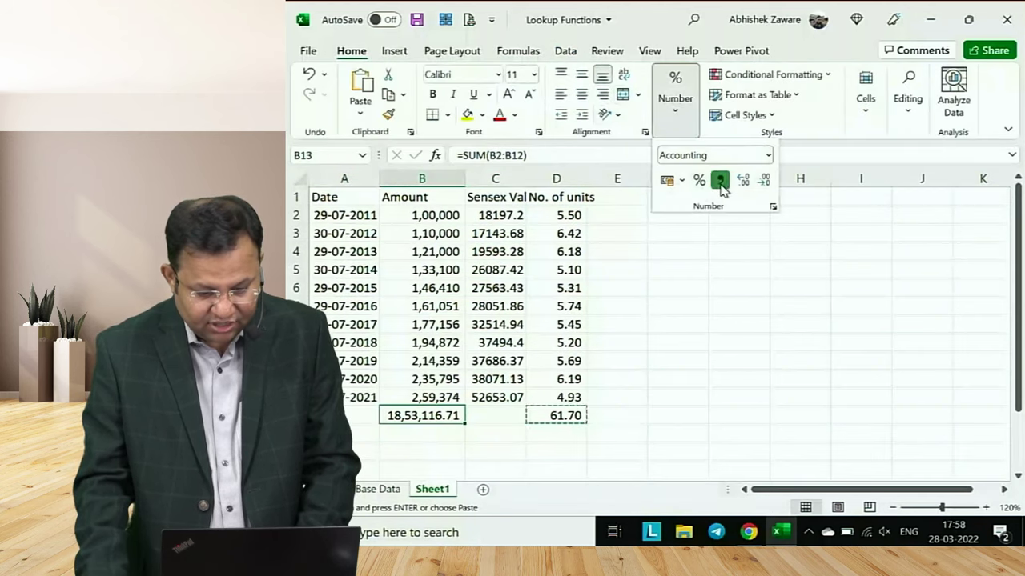
{"action": "left_click", "coordinate": [764, 180]}
{"action": "left_click", "coordinate": [764, 179]}
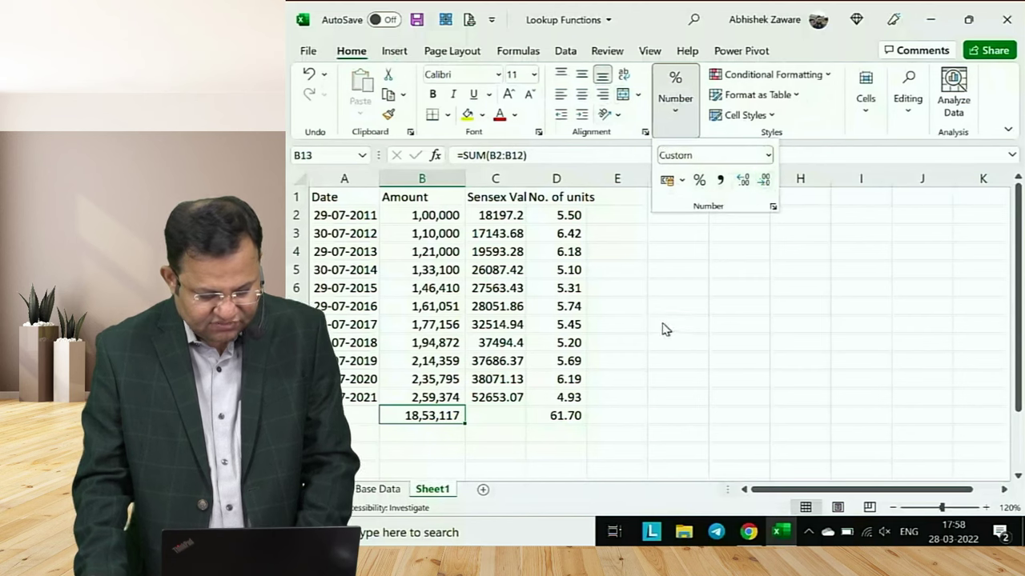
{"action": "key", "text": "Escape"}
{"action": "key", "text": "ctrl+Up"}
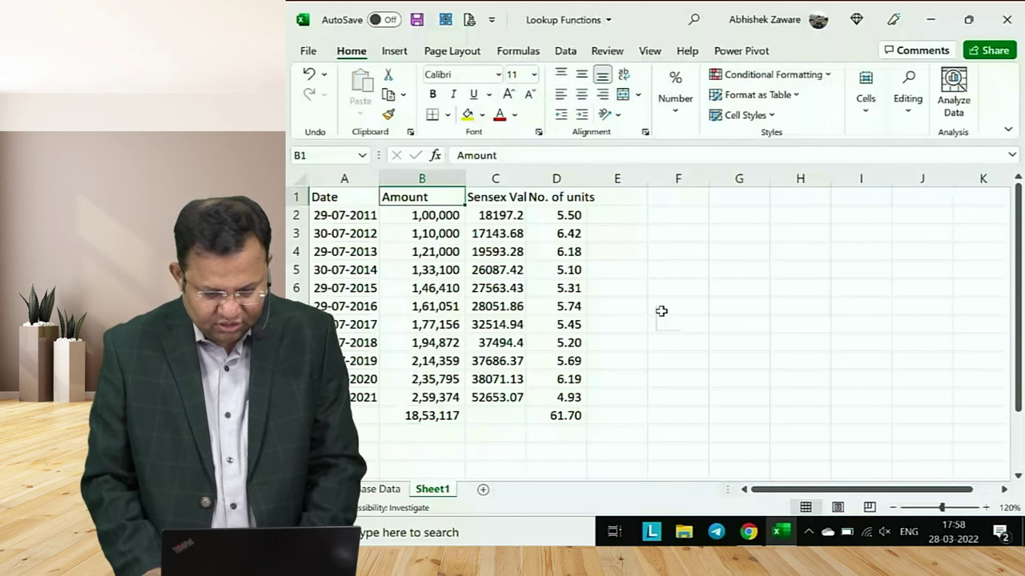
{"action": "key", "text": "Right"}
{"action": "key", "text": "Right"}
{"action": "key", "text": "Right"}
{"action": "key", "text": "Right"}
{"action": "type", "text": "Da"}
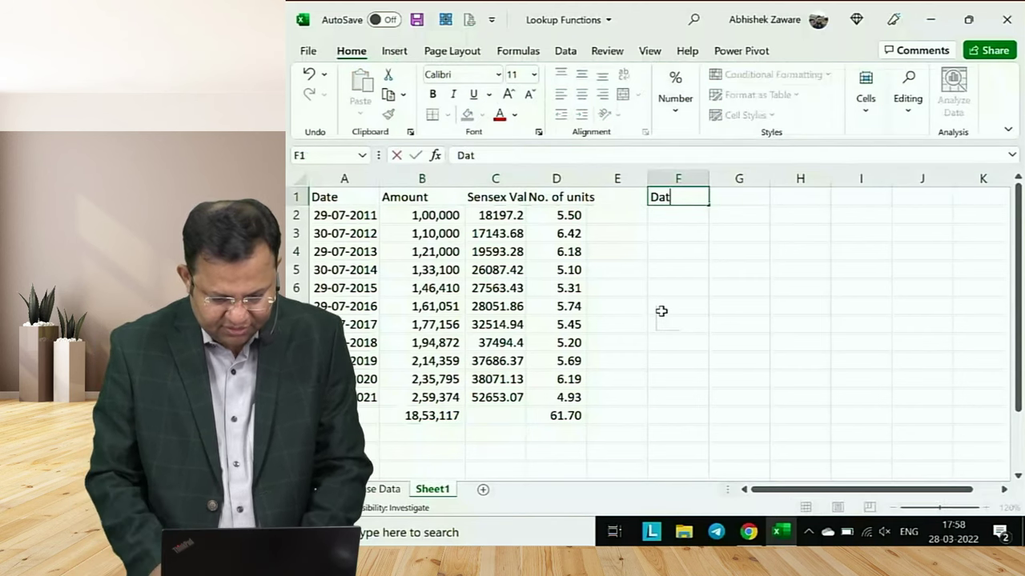
{"action": "type", "text": "t"}
{"action": "key", "text": "Escape"}
Clear the totals row from B13 to D13
{"action": "key", "text": "Left"}
{"action": "key", "text": "Left"}
{"action": "key", "text": "Left"}
{"action": "key", "text": "Left"}
{"action": "key", "text": "Left"}
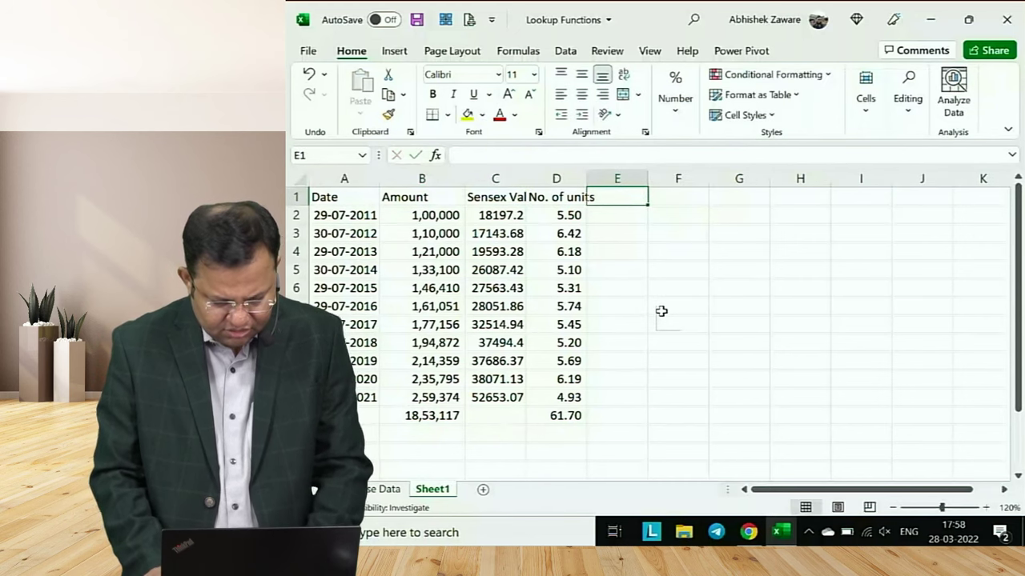
{"action": "key", "text": "Down"}
{"action": "key", "text": "Down"}
{"action": "key", "text": "Down"}
{"action": "key", "text": "Down"}
{"action": "key", "text": "Down"}
{"action": "key", "text": "Down"}
{"action": "key", "text": "Down"}
{"action": "key", "text": "Down"}
{"action": "key", "text": "Down"}
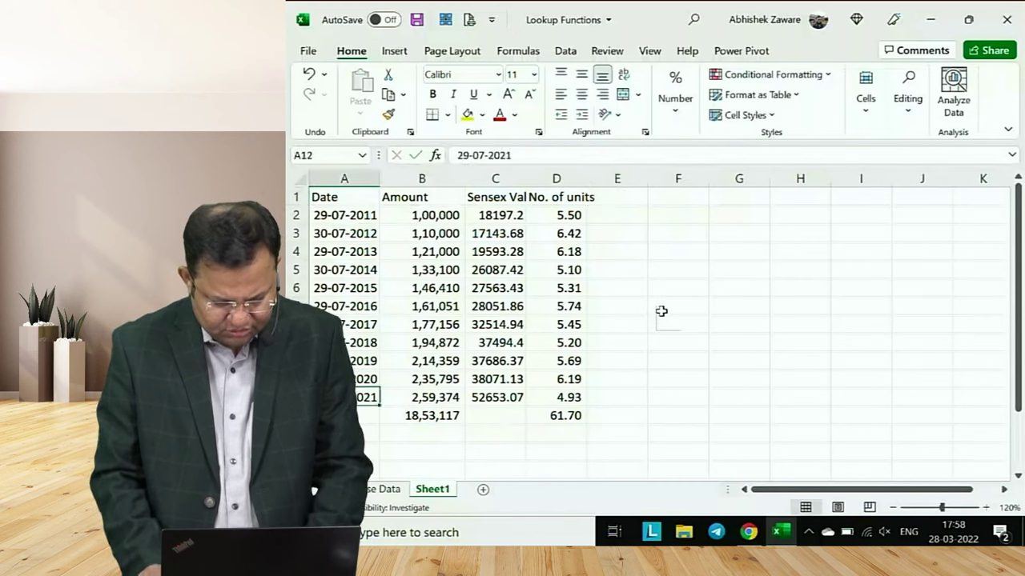
{"action": "key", "text": "Down"}
{"action": "key", "text": "Right"}
{"action": "key", "text": "shift+Right"}
{"action": "key", "text": "shift+Right"}
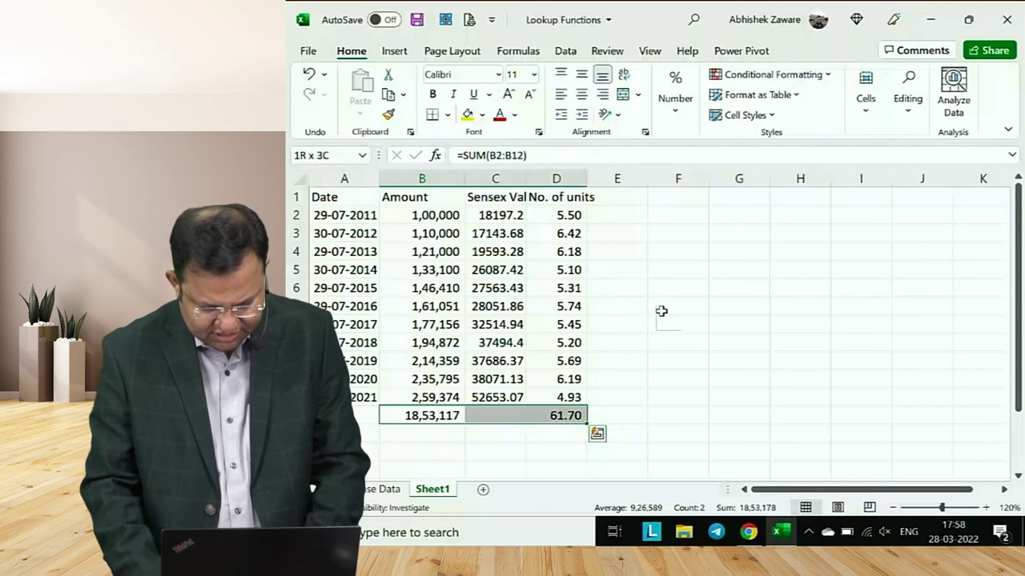
{"action": "key", "text": "Delete"}
Enter the valuation date 28-3-2022 in A13, below the last investment date
{"action": "key", "text": "Left"}
{"action": "type", "text": "2"}
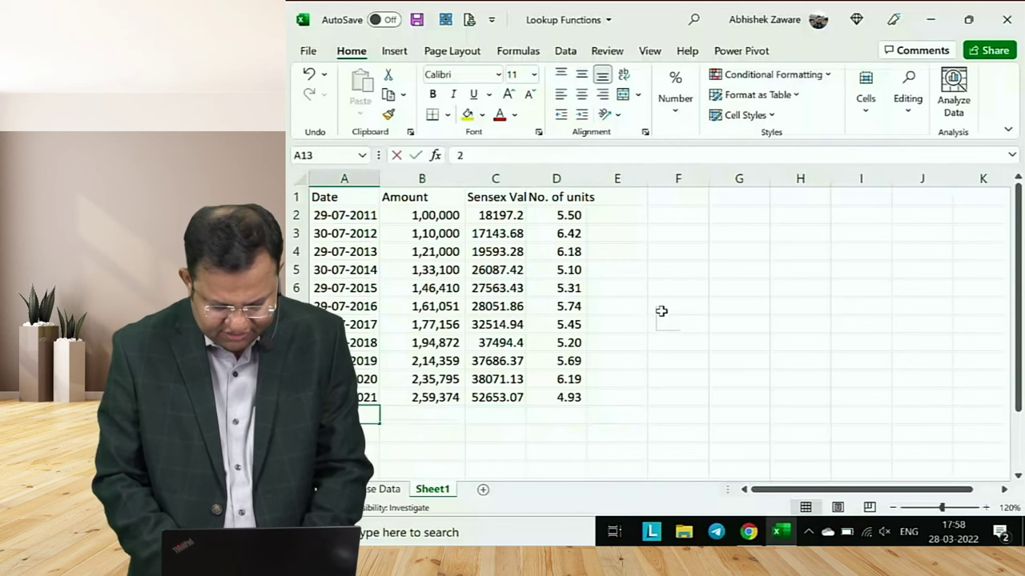
{"action": "type", "text": "8-3-2022"}
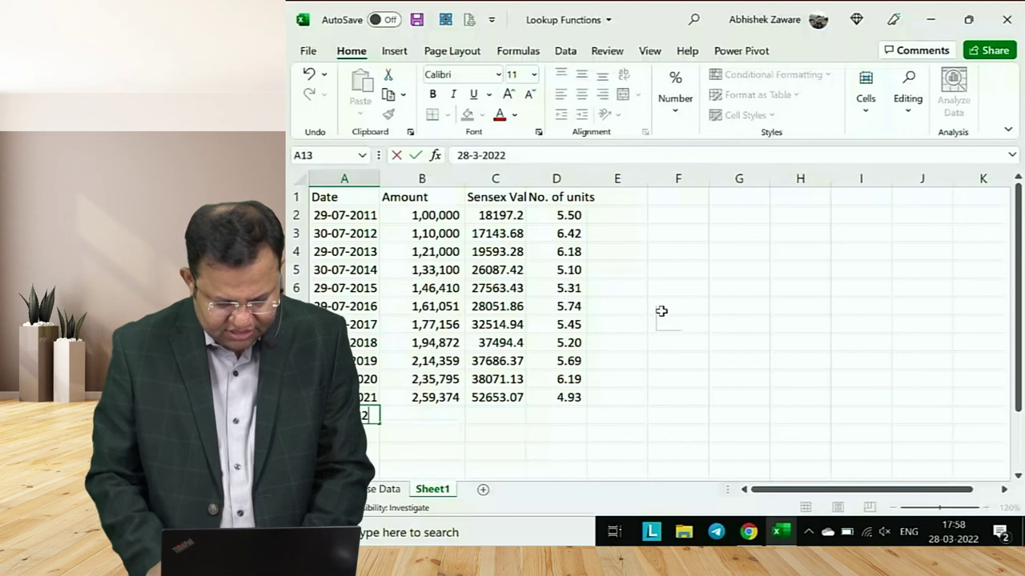
{"action": "key", "text": "Tab"}
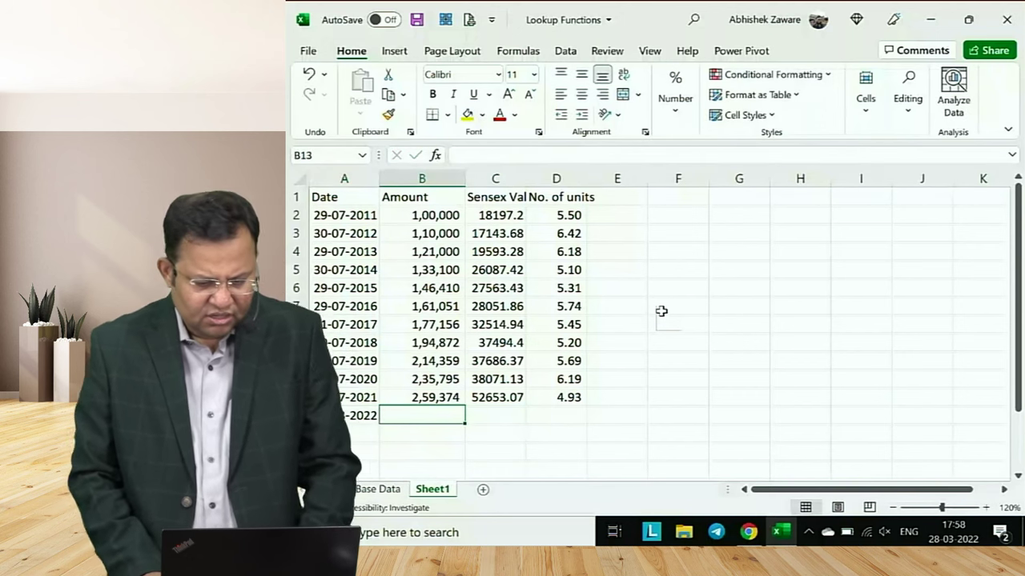
Examine row 13 and inspect the VLOOKUP formula in C13 without changing it
{"action": "key", "text": "Right"}
{"action": "key", "text": "Right"}
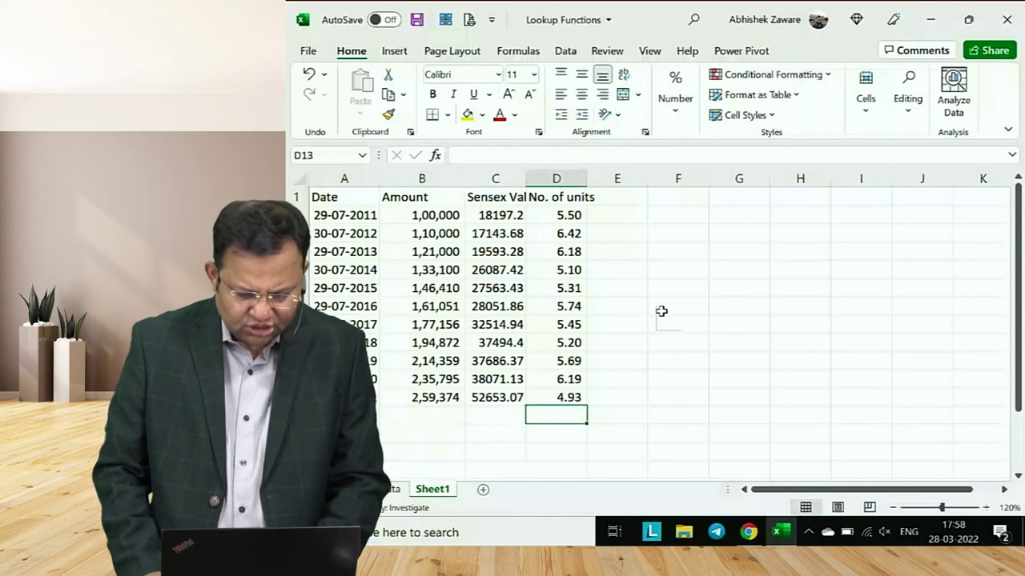
{"action": "key", "text": "Left"}
{"action": "key", "text": "Left"}
{"action": "key", "text": "Left"}
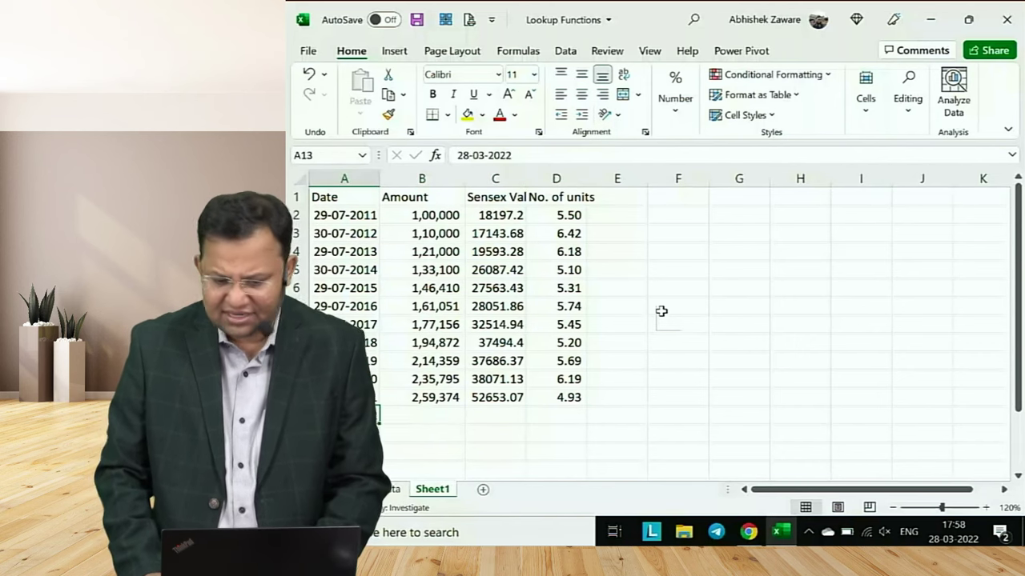
{"action": "key", "text": "Right"}
{"action": "key", "text": "Right"}
{"action": "key", "text": "Right"}
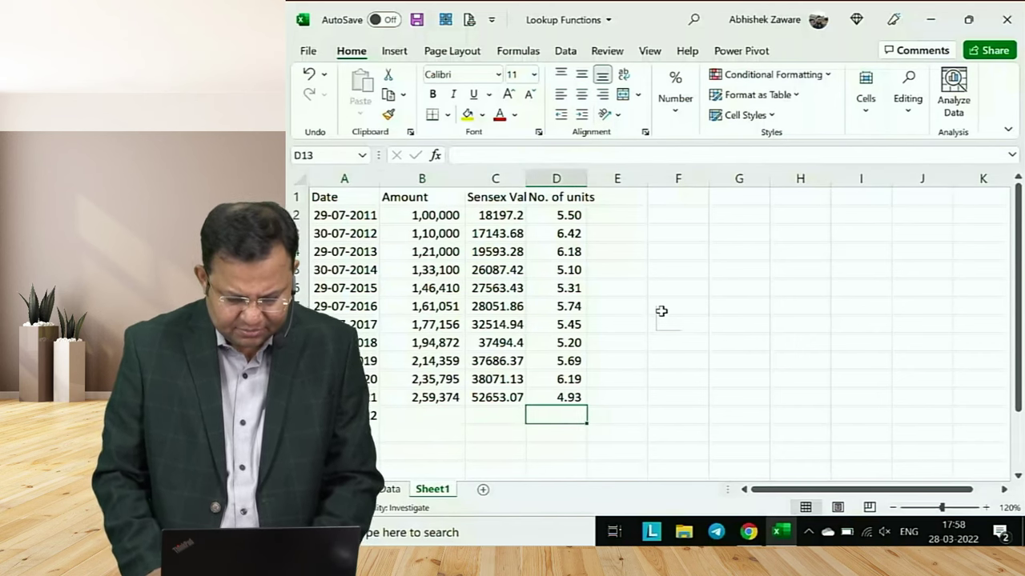
{"action": "key", "text": "Left"}
{"action": "key", "text": "F2"}
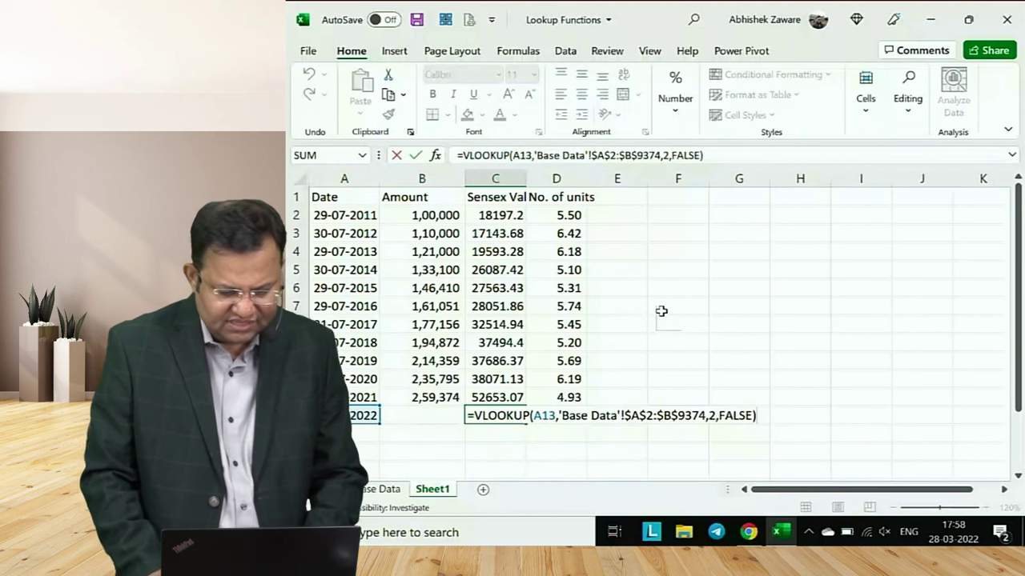
{"action": "key", "text": "Escape"}
{"action": "key", "text": "Left"}
{"action": "key", "text": "Right"}
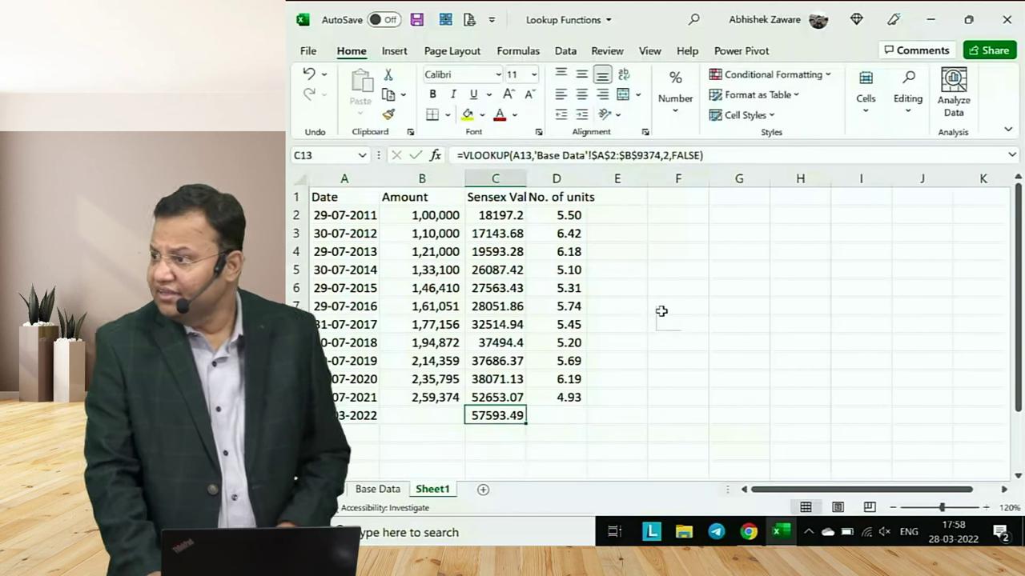
Add up all purchased units in D13, beside the 28-03-2022 Sensex value, with =SUM(D2:D12)
{"action": "key", "text": "Right"}
{"action": "type", "text": "=sum("}
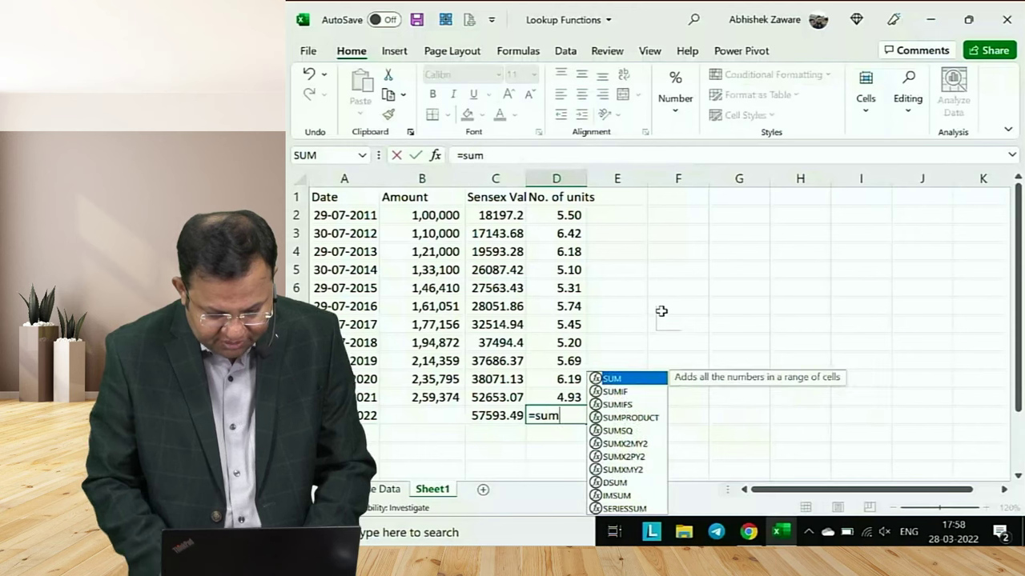
{"action": "key", "text": "Up"}
{"action": "key", "text": "ctrl+shift+Up"}
{"action": "key", "text": "Return"}
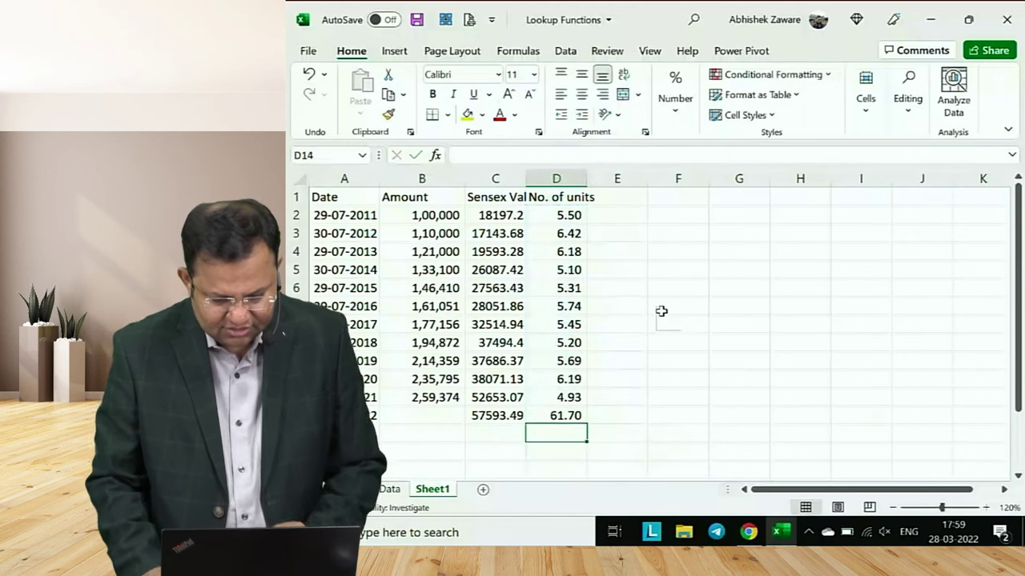
{"action": "key", "text": "Up"}
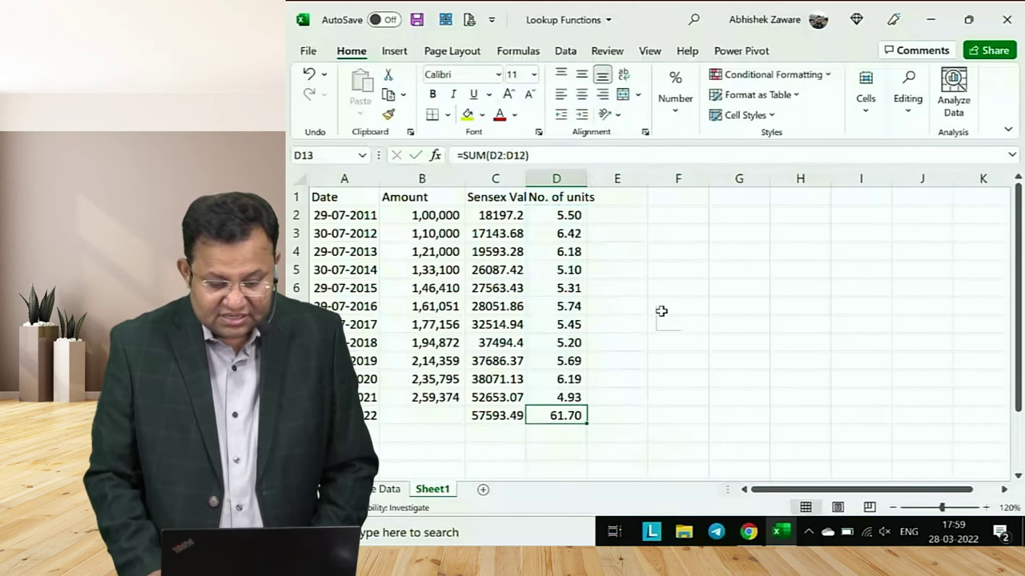
Calculate the current investment value in B13 with the formula =C13*D13
{"action": "key", "text": "Left"}
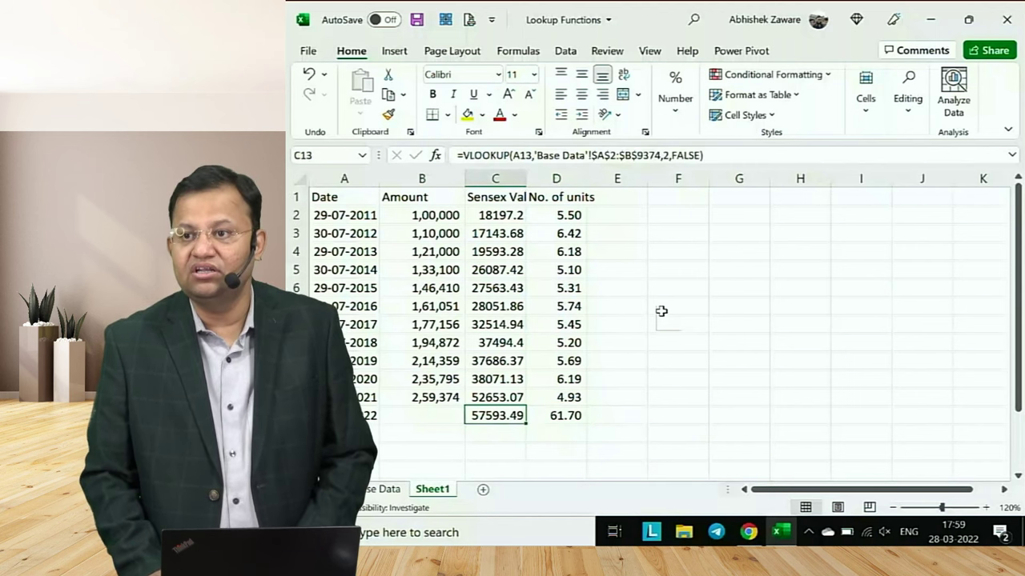
{"action": "key", "text": "Left"}
{"action": "type", "text": "="}
{"action": "key", "text": "Right"}
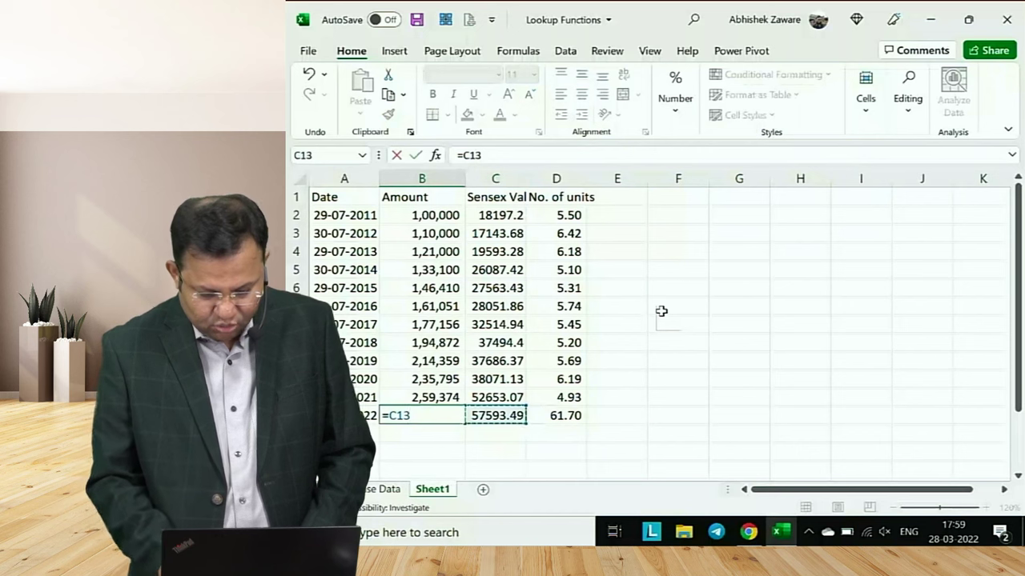
{"action": "type", "text": "*"}
{"action": "key", "text": "Right"}
{"action": "key", "text": "Right"}
{"action": "key", "text": "Return"}
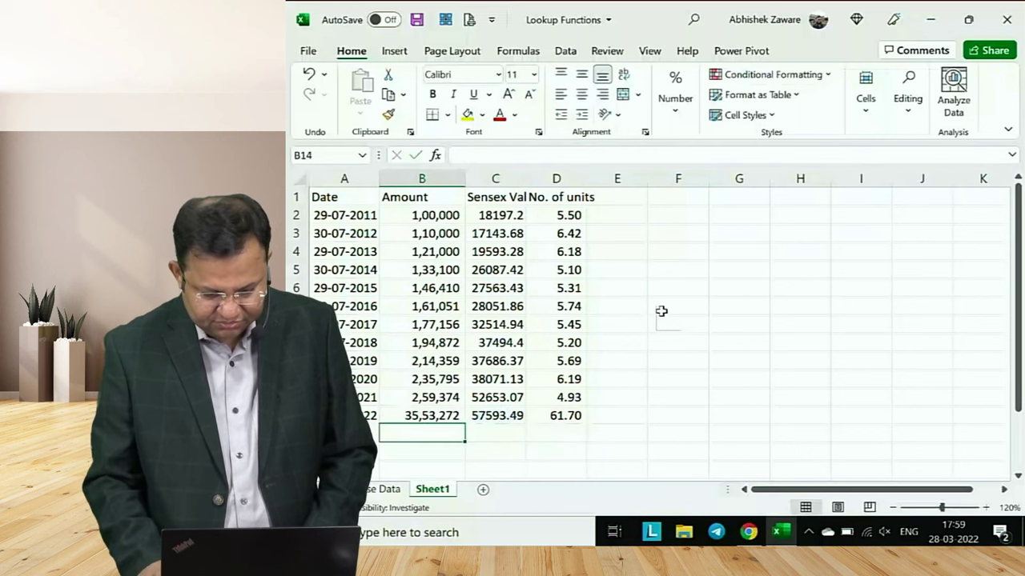
{"action": "key", "text": "Up"}
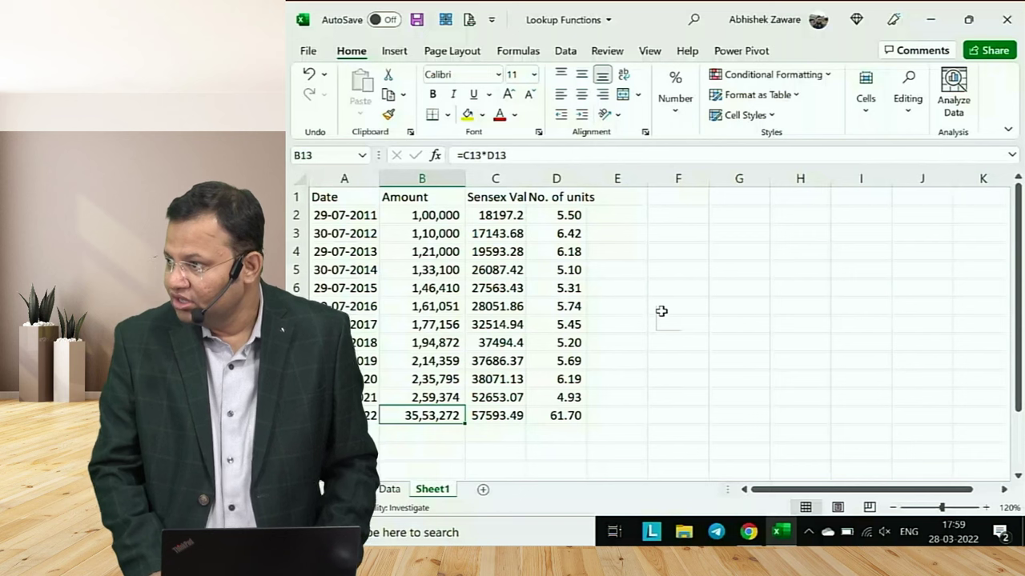
Add the column heading "Effective value" in E1, beside the No. of units heading
{"action": "key", "text": "Up"}
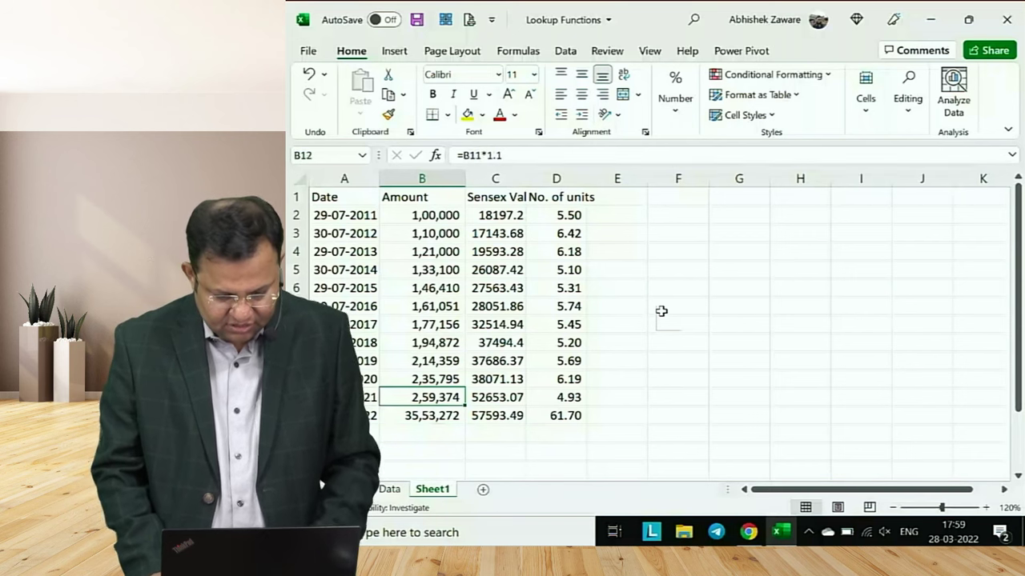
{"action": "key", "text": "Right"}
{"action": "key", "text": "Right"}
{"action": "key", "text": "Right"}
{"action": "key", "text": "ctrl+Up"}
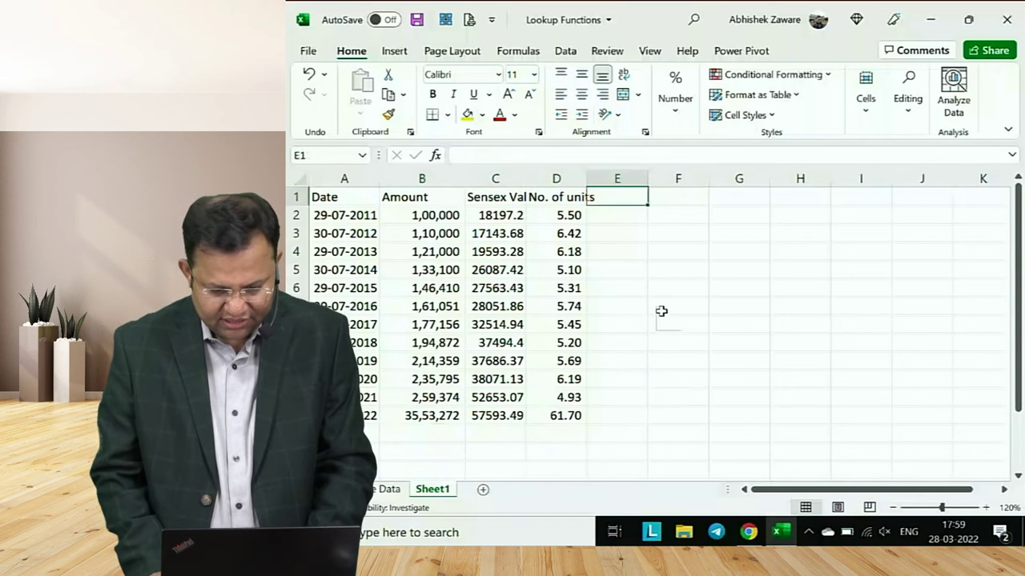
{"action": "type", "text": "Effective val"}
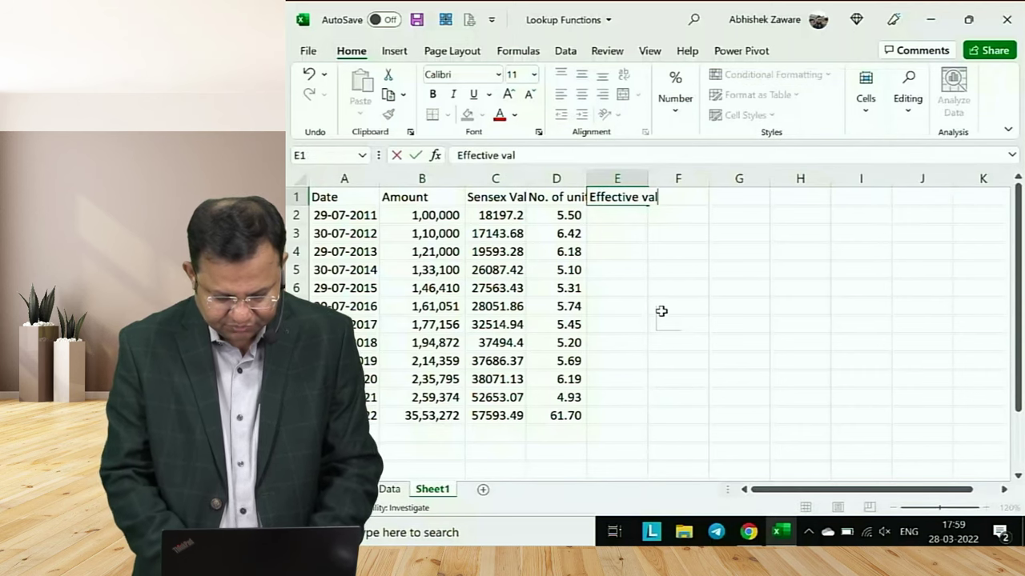
{"action": "type", "text": "ue"}
{"action": "key", "text": "Return"}
Calculate the first effective value in E2 as a negative cash flow with =B2*-1
{"action": "type", "text": "="}
{"action": "key", "text": "Left"}
{"action": "key", "text": "Left"}
{"action": "key", "text": "Left"}
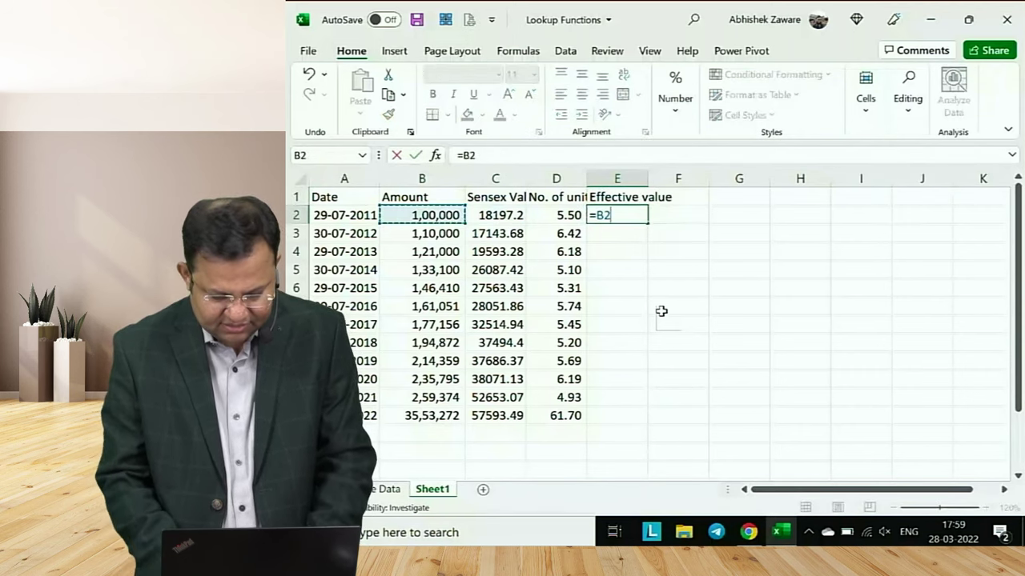
{"action": "type", "text": "-"}
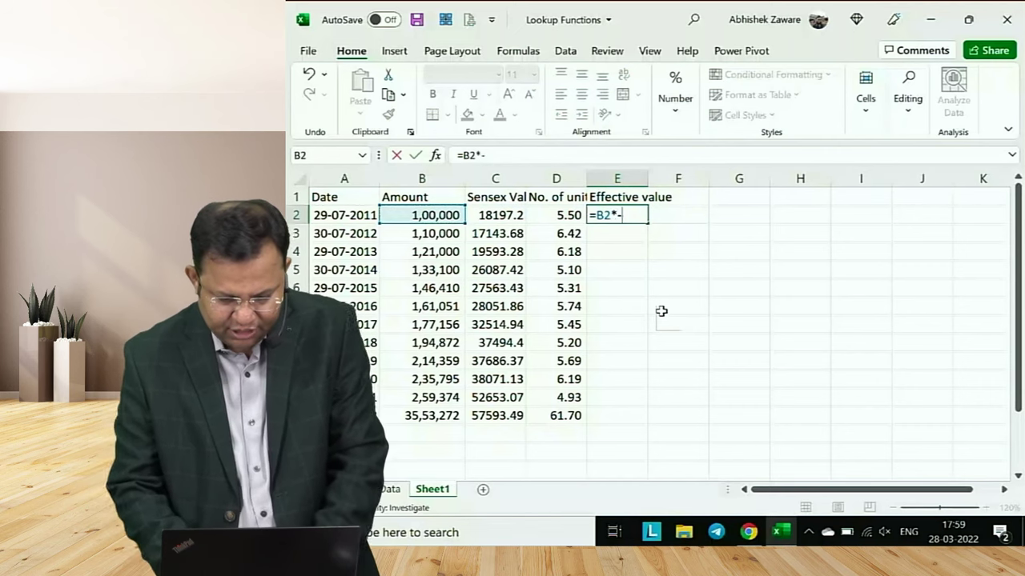
{"action": "type", "text": "1"}
{"action": "key", "text": "Return"}
{"action": "key", "text": "Up"}
Copy the negative cash-flow formula from E2 down to E12 so it covers every yearly investment
{"action": "key", "text": "ctrl+c"}
{"action": "key", "text": "Left"}
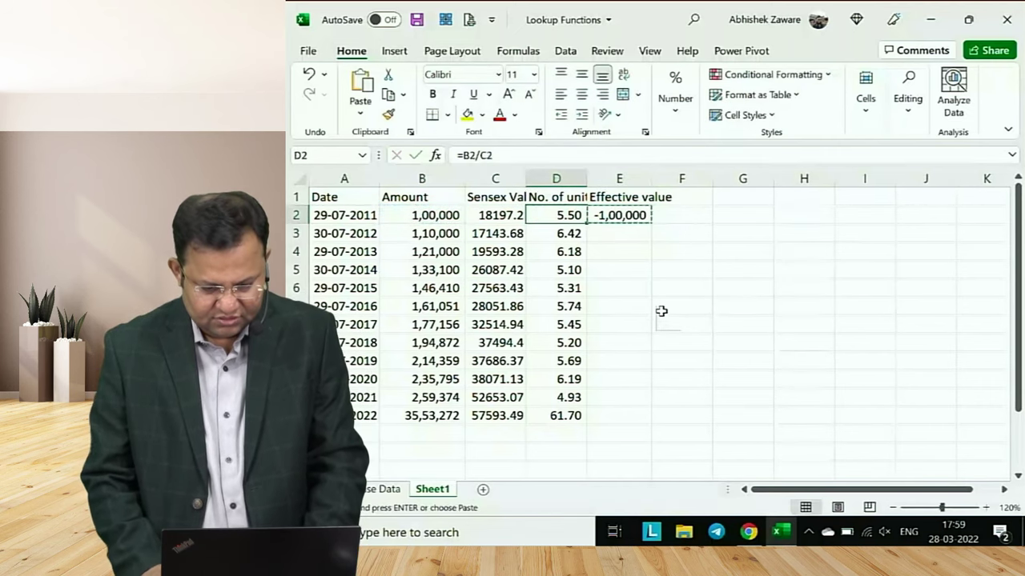
{"action": "key", "text": "Down"}
{"action": "key", "text": "ctrl+Down"}
{"action": "key", "text": "Up"}
{"action": "key", "text": "Right"}
{"action": "key", "text": "ctrl+shift+Up"}
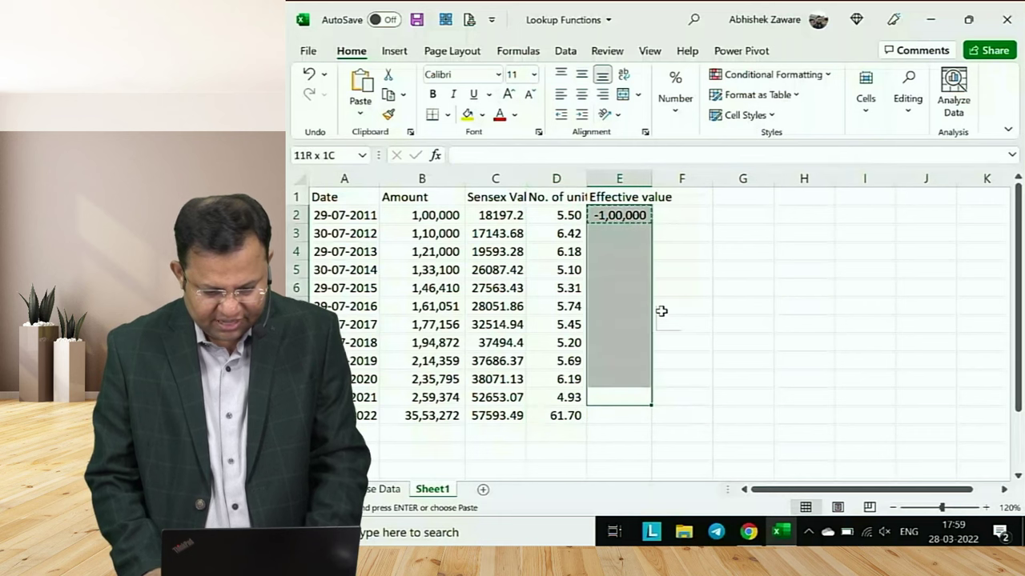
{"action": "key", "text": "ctrl+v"}
Link the final effective value in E13 to the current investment value with =B13
{"action": "key", "text": "Down"}
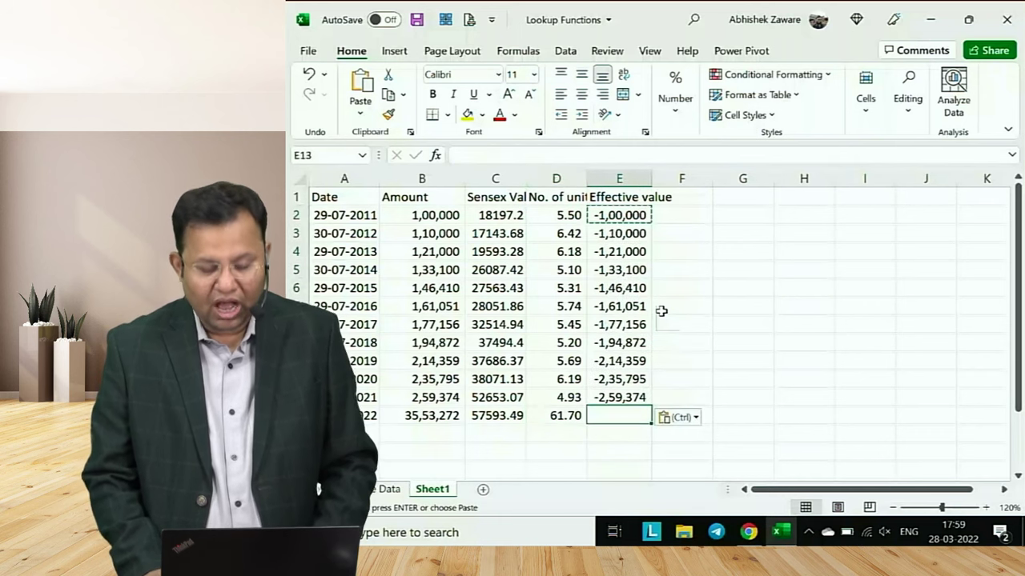
{"action": "type", "text": "="}
{"action": "key", "text": "Left"}
{"action": "key", "text": "Left"}
{"action": "key", "text": "Left"}
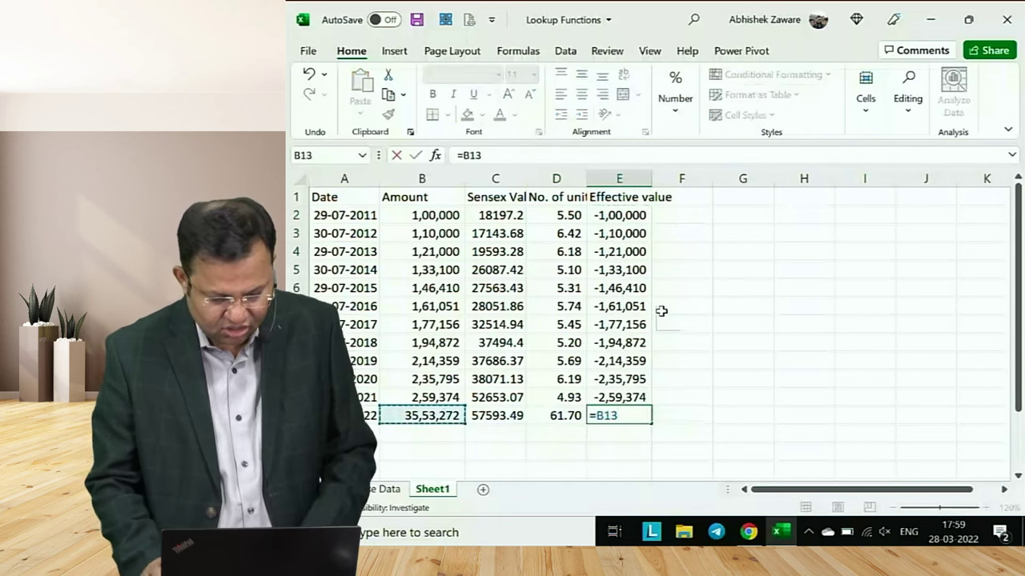
{"action": "key", "text": "Return"}
{"action": "key", "text": "Up"}
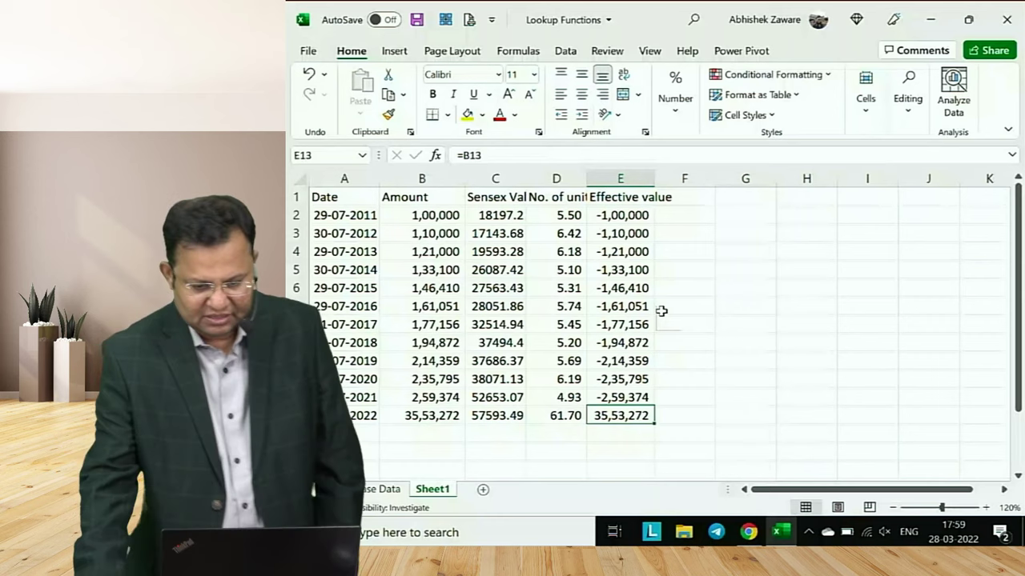
Wrap the text of the column headings in row 1
{"action": "left_click", "coordinate": [289, 196]}
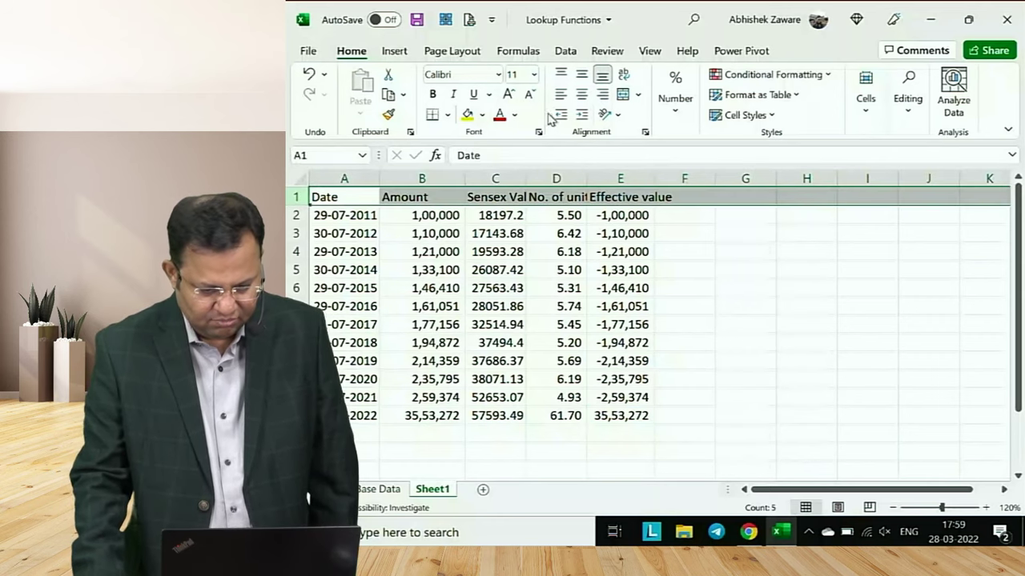
{"action": "left_click", "coordinate": [623, 74]}
{"action": "left_click", "coordinate": [664, 218]}
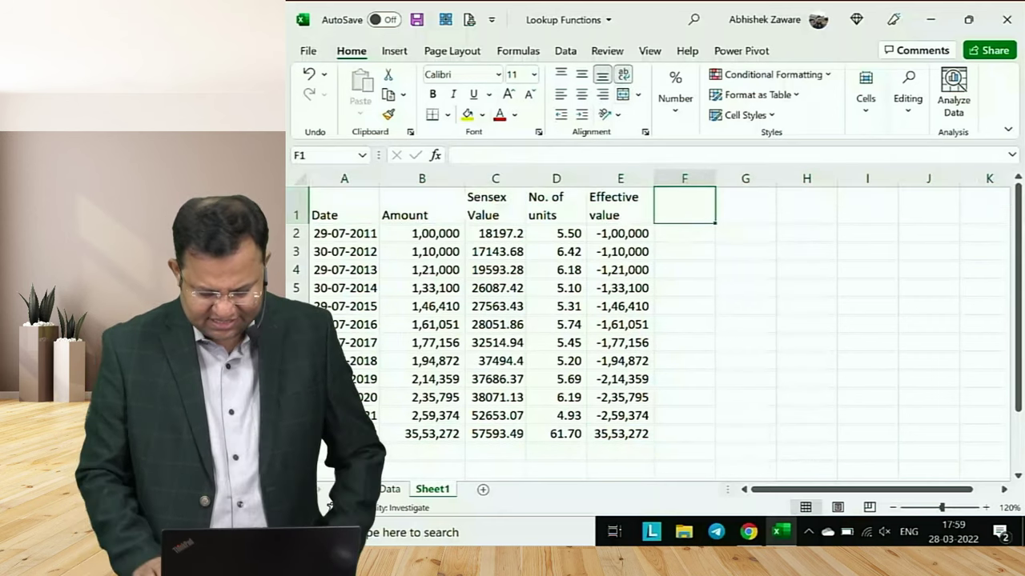
{"action": "left_click", "coordinate": [620, 206]}
{"action": "left_click", "coordinate": [556, 205]}
{"action": "left_click", "coordinate": [557, 433]}
{"action": "left_click", "coordinate": [619, 433]}
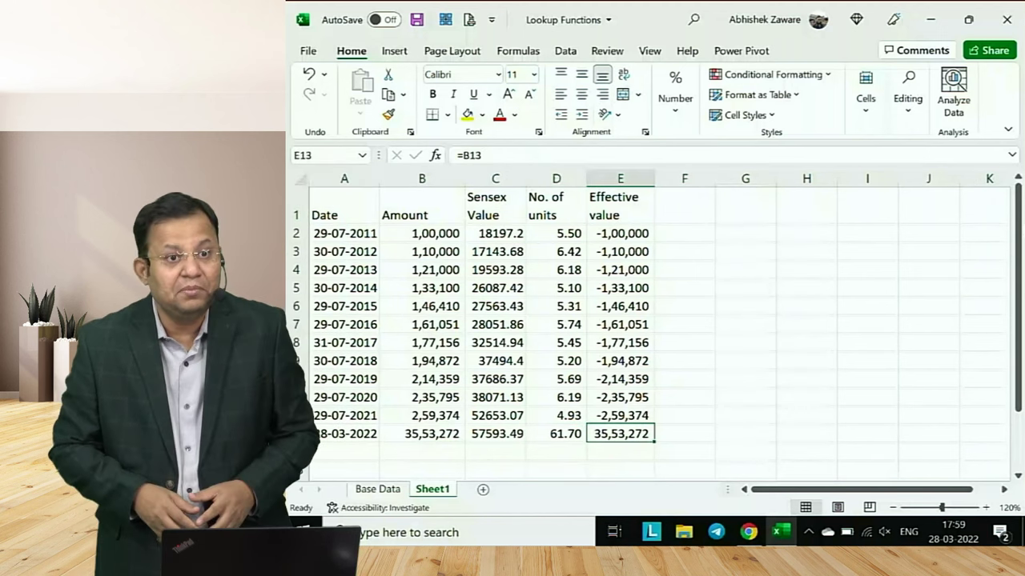
{"action": "key", "text": "Left"}
{"action": "key", "text": "Right"}
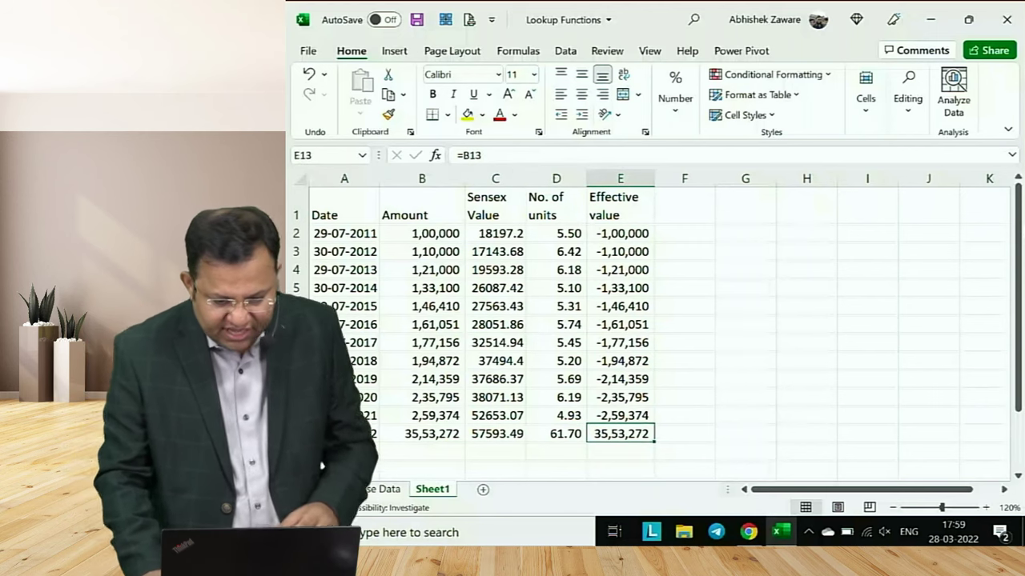
Start a summary block beside the table by entering the label "Investment" in G1
{"action": "key", "text": "Right"}
{"action": "key", "text": "Up"}
{"action": "key", "text": "Up"}
{"action": "key", "text": "Up"}
{"action": "key", "text": "Up"}
{"action": "key", "text": "Up"}
{"action": "key", "text": "Up"}
{"action": "key", "text": "Up"}
{"action": "key", "text": "Up"}
{"action": "key", "text": "Up"}
{"action": "key", "text": "Up"}
{"action": "key", "text": "Up"}
{"action": "key", "text": "Up"}
{"action": "key", "text": "Right"}
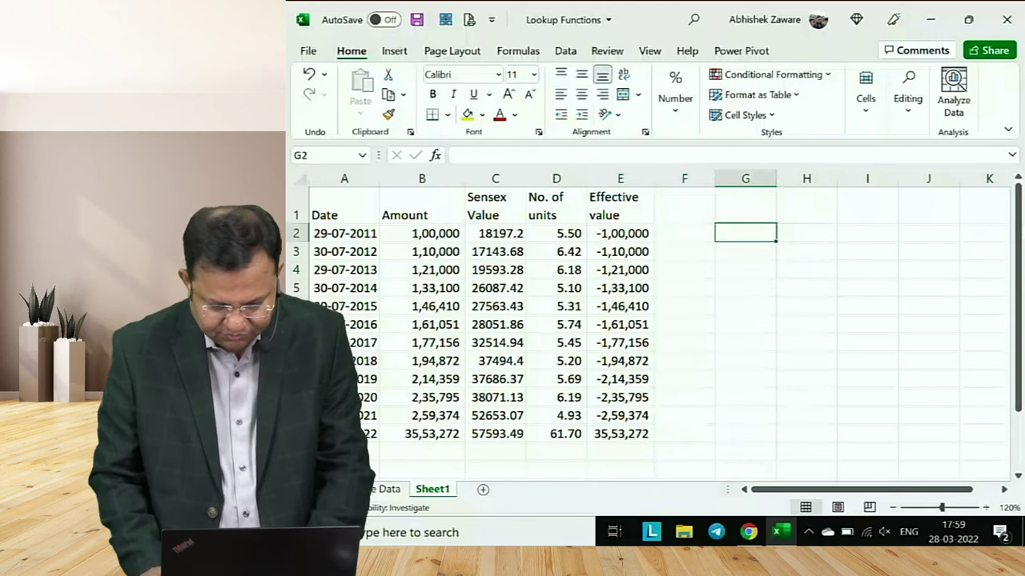
{"action": "type", "text": "Investment"}
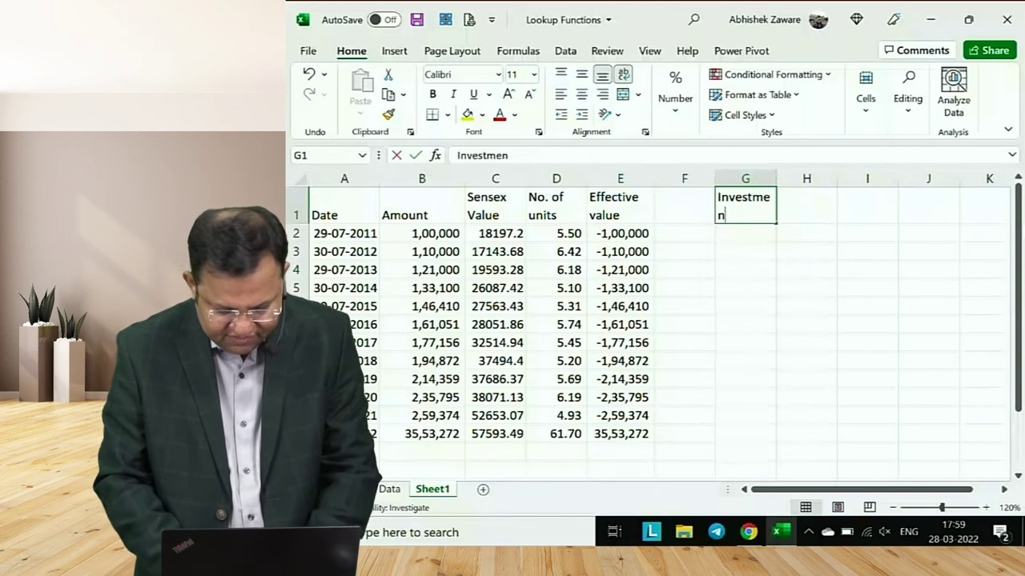
Total the invested amounts in H1 with the formula =SUM(B2:B12)
{"action": "key", "text": "Right"}
{"action": "type", "text": "=su"}
{"action": "key", "text": "Tab"}
{"action": "key", "text": "Left"}
{"action": "key", "text": "Left"}
{"action": "key", "text": "Left"}
{"action": "key", "text": "Left"}
{"action": "key", "text": "Left"}
{"action": "key", "text": "Left"}
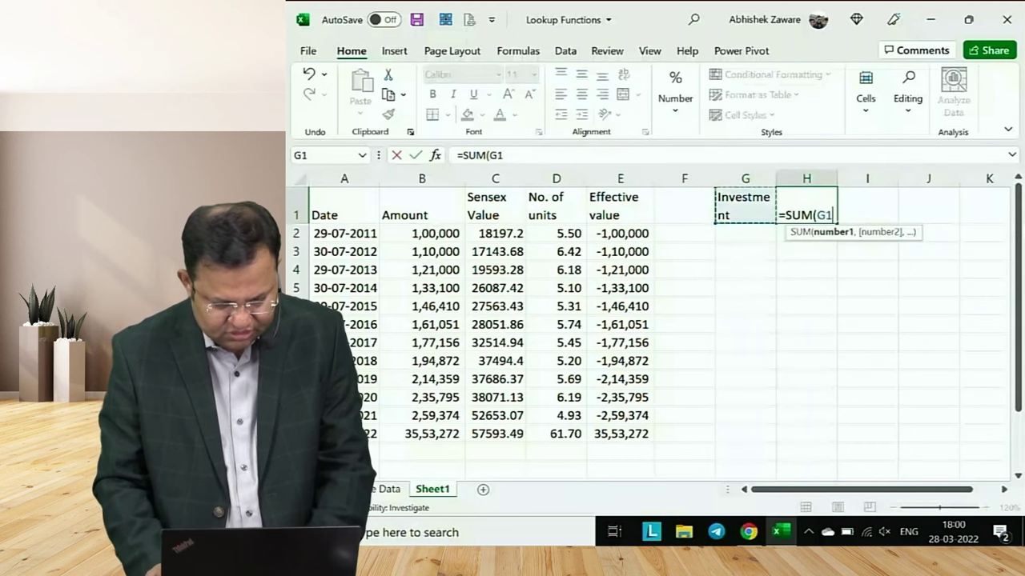
{"action": "key", "text": "Down"}
{"action": "key", "text": "shift+Down"}
{"action": "key", "text": "shift+Down"}
{"action": "key", "text": "shift+Down"}
{"action": "key", "text": "shift+Down"}
{"action": "key", "text": "shift+Down"}
{"action": "key", "text": "shift+Down"}
{"action": "key", "text": "shift+Down"}
{"action": "key", "text": "shift+Down"}
{"action": "key", "text": "shift+Down"}
{"action": "key", "text": "shift+Down"}
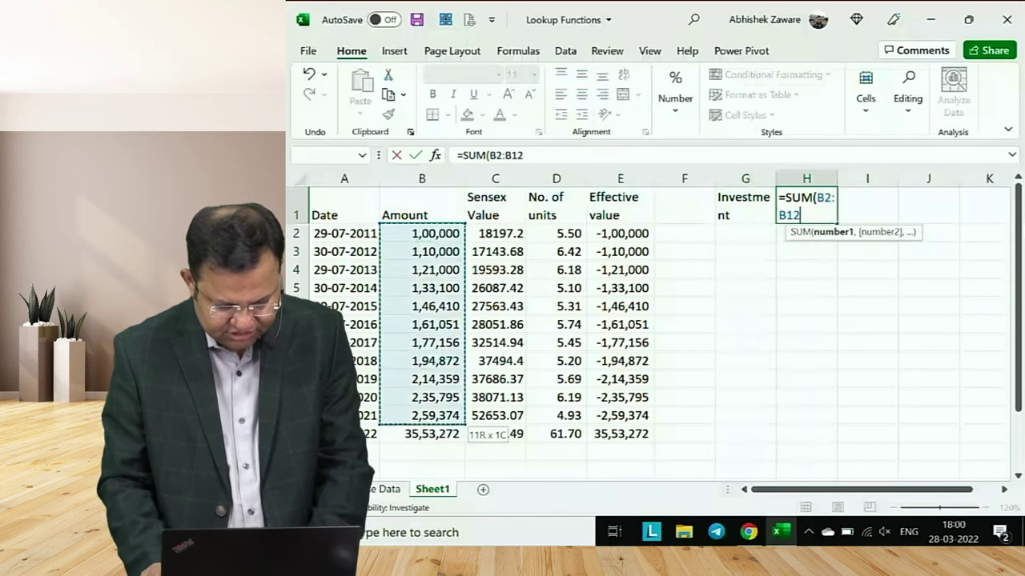
{"action": "key", "text": "Return"}
Add the label "Current Value" in G2 with =B13 in H2, and widen column G to fit its labels
{"action": "type", "text": "Current Val"}
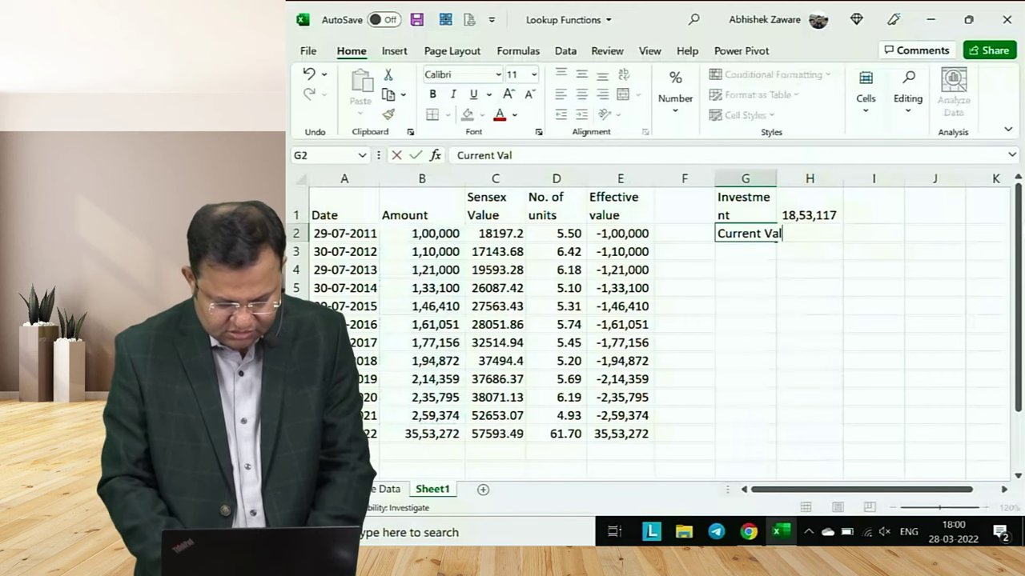
{"action": "type", "text": "ue"}
{"action": "key", "text": "Tab"}
{"action": "type", "text": "="}
{"action": "key", "text": "Left"}
{"action": "key", "text": "Left"}
{"action": "key", "text": "Left"}
{"action": "key", "text": "Left"}
{"action": "key", "text": "Left"}
{"action": "key", "text": "Left"}
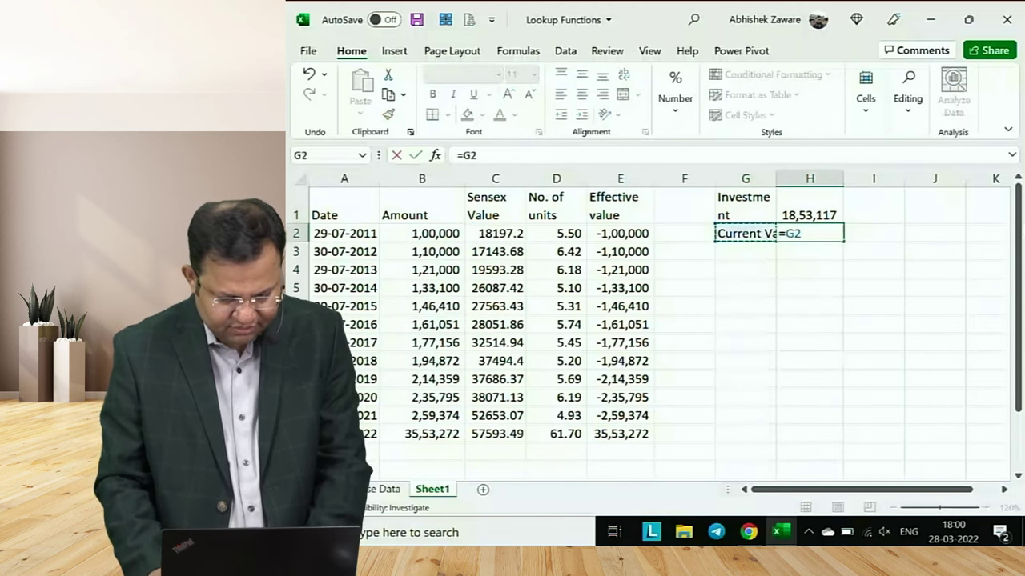
{"action": "key", "text": "ctrl+Down"}
{"action": "key", "text": "Return"}
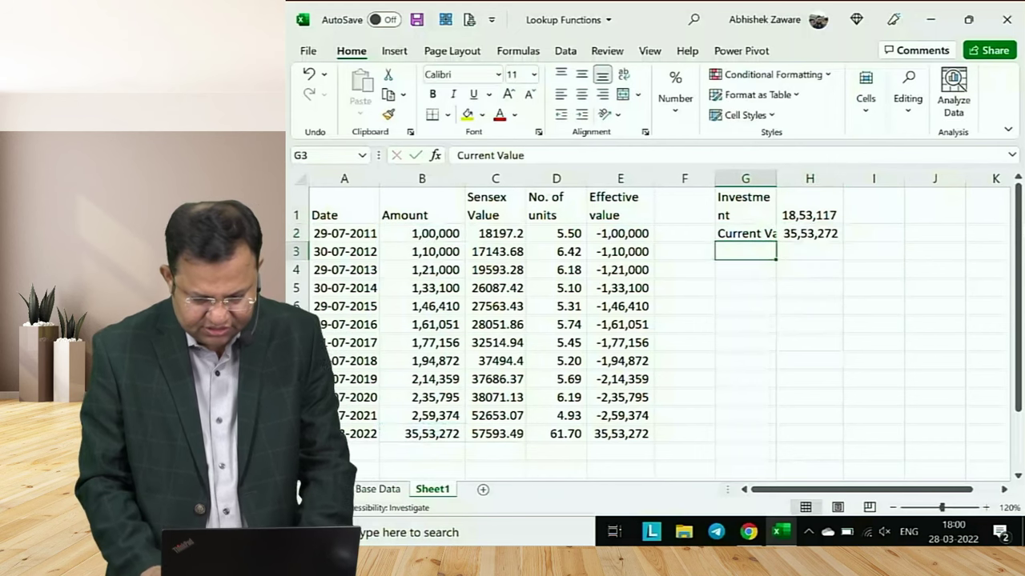
{"action": "left_click_drag", "start_coordinate": [770, 179], "coordinate": [771, 178]}
{"action": "double_click", "coordinate": [771, 178]}
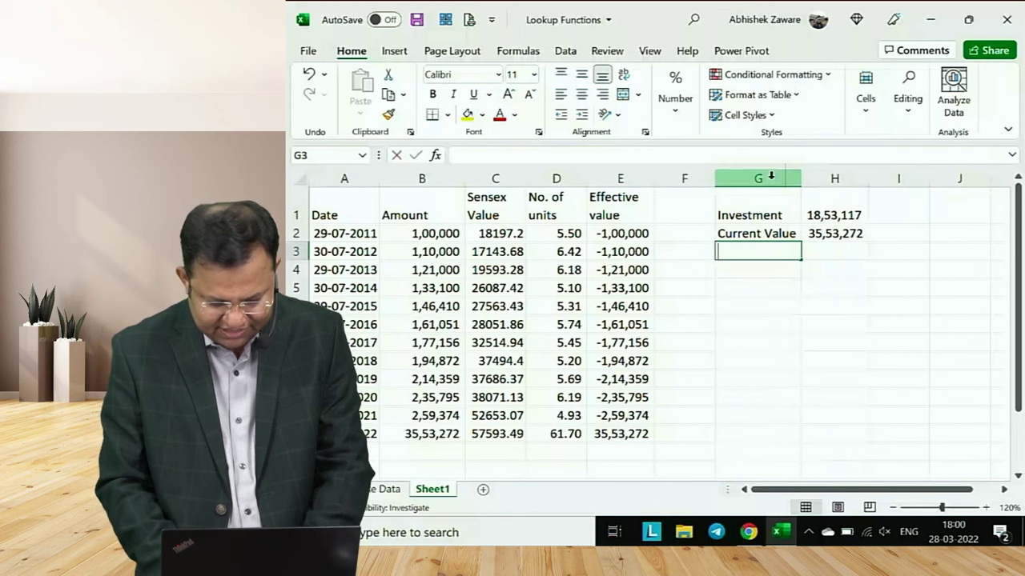
Label G3 "Return" and calculate the absolute return in H3 with =H2-H1
{"action": "type", "text": "Return"}
{"action": "key", "text": "Tab"}
{"action": "type", "text": "="}
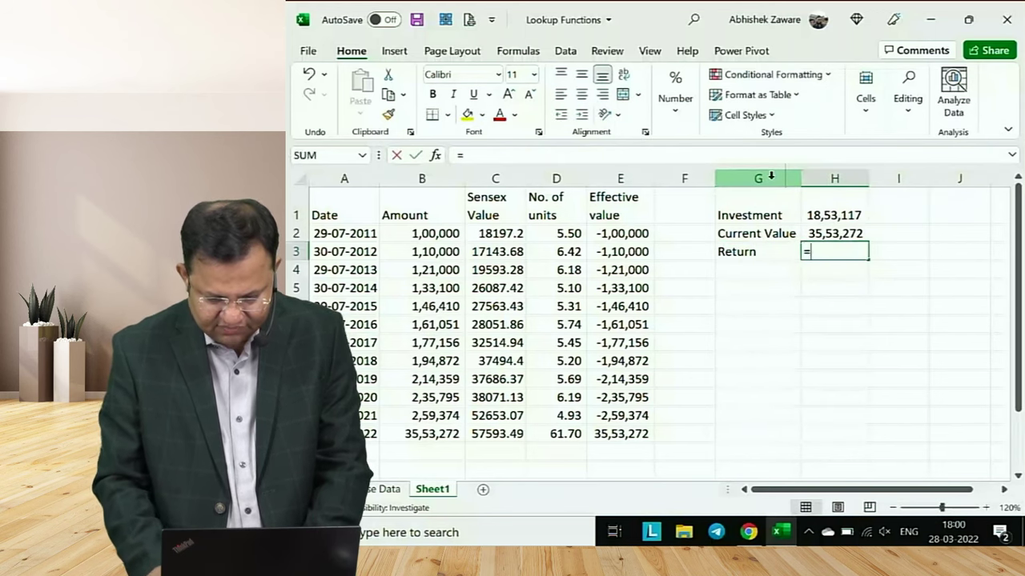
{"action": "type", "text": "H2-H1"}
{"action": "key", "text": "Return"}
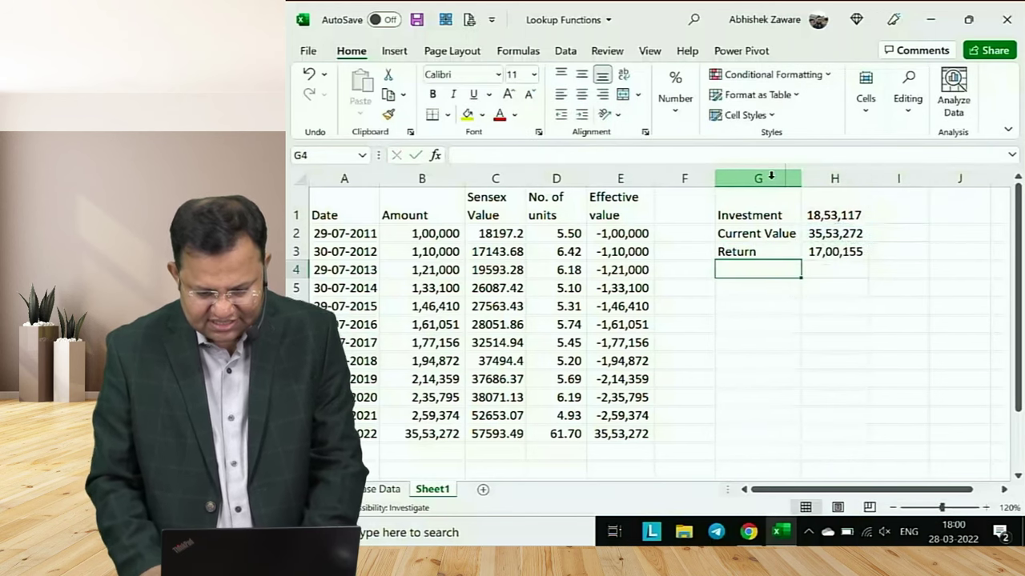
{"action": "key", "text": "Up"}
{"action": "key", "text": "Right"}
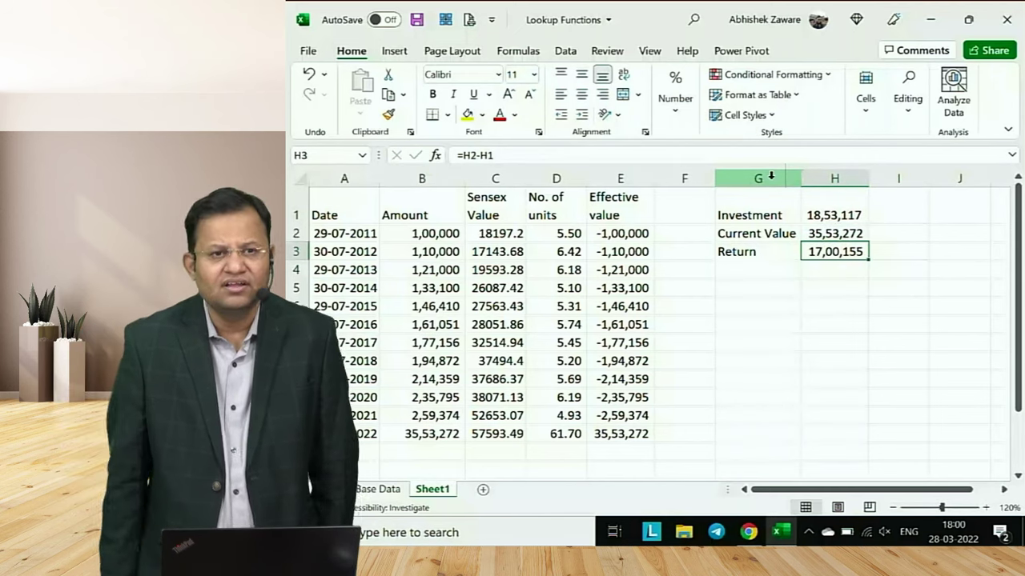
Calculate the return relative to the investment in H4 with the formula =H3/H1
{"action": "key", "text": "Left"}
{"action": "key", "text": "Down"}
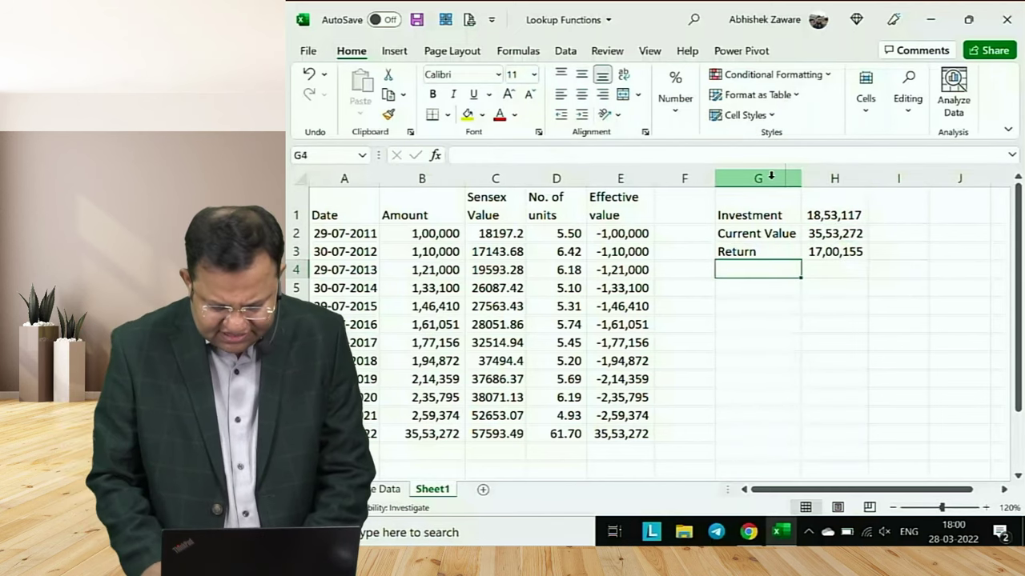
{"action": "key", "text": "Right"}
{"action": "type", "text": "=H3/"}
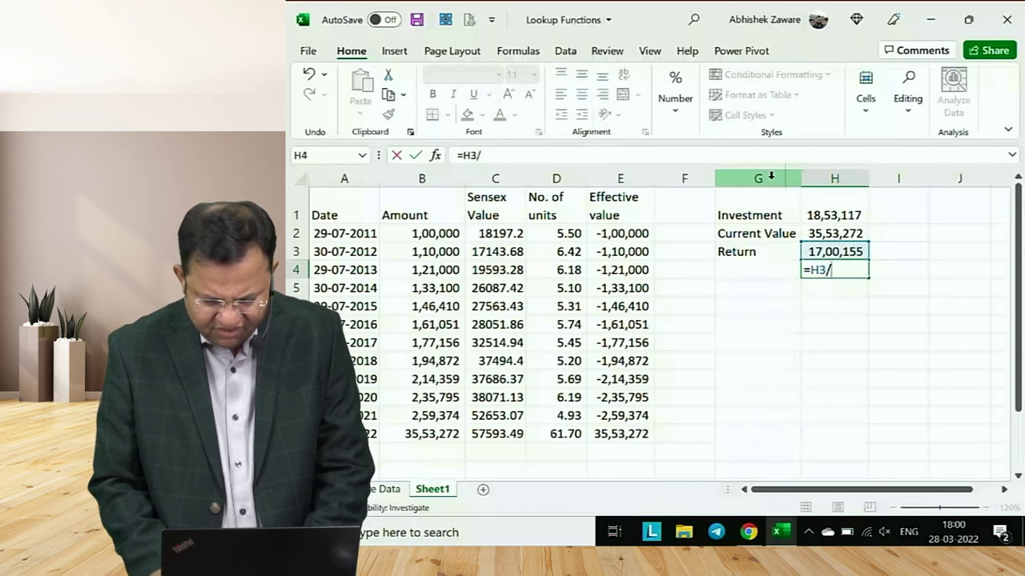
{"action": "key", "text": "Up"}
{"action": "key", "text": "Up"}
{"action": "key", "text": "Up"}
{"action": "key", "text": "Return"}
{"action": "key", "text": "Up"}
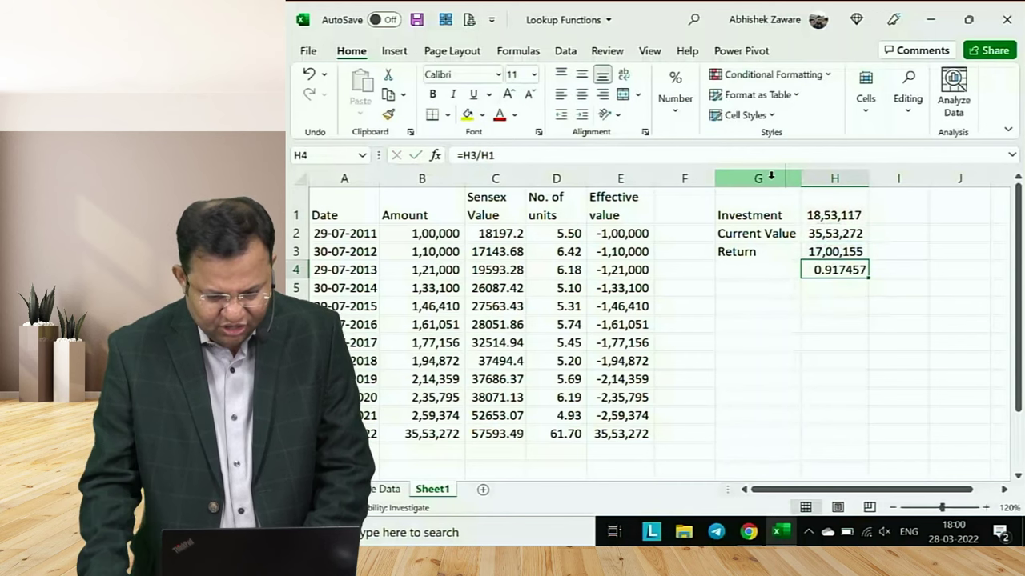
Format the return ratio in H4 as a percentage with two decimal places
{"action": "left_click", "coordinate": [675, 92]}
{"action": "left_click", "coordinate": [699, 181]}
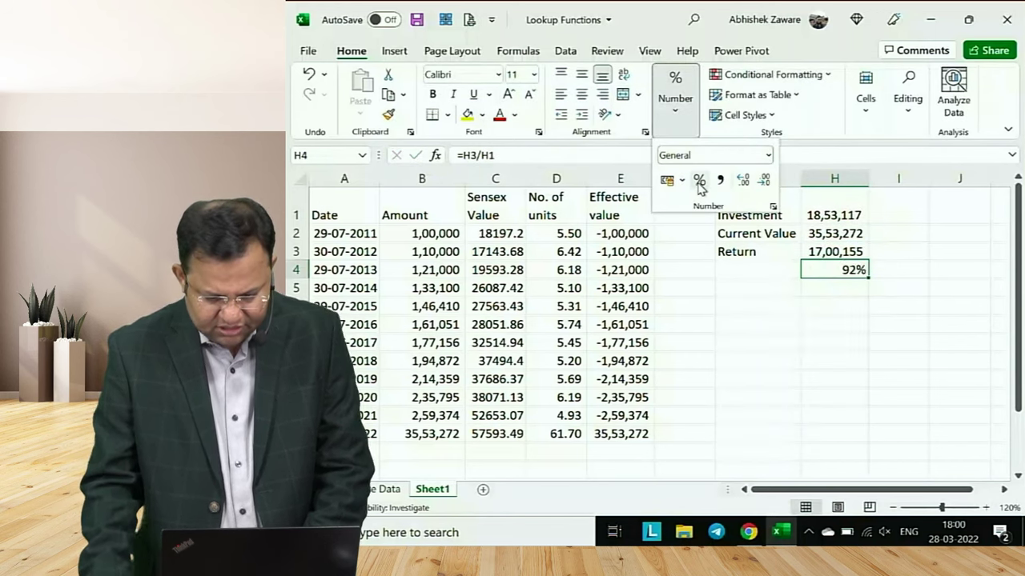
{"action": "left_click", "coordinate": [743, 180]}
{"action": "left_click", "coordinate": [742, 180]}
{"action": "left_click", "coordinate": [782, 328]}
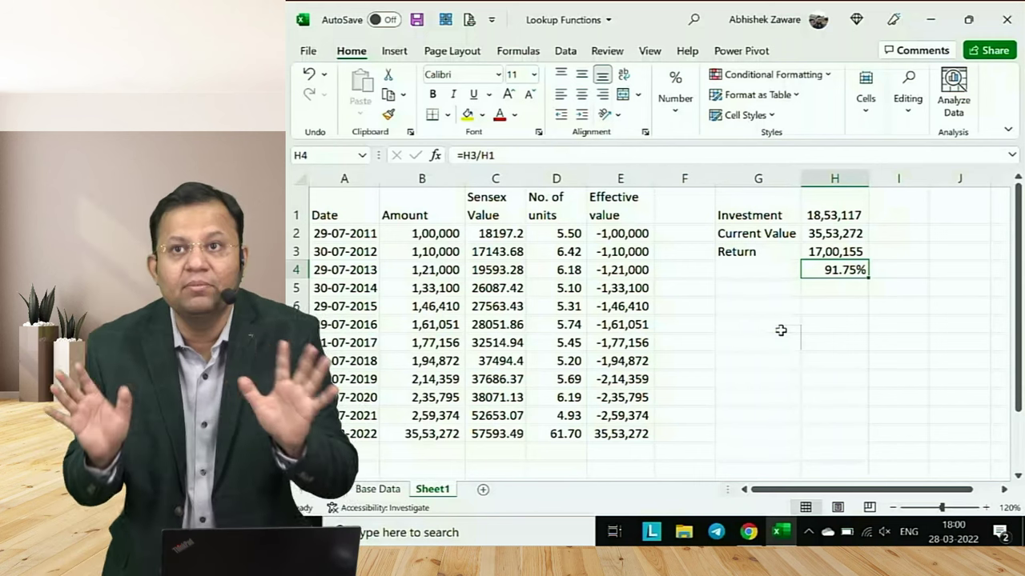
Check the first investment date in A2 to judge the length of the holding period
{"action": "key", "text": "Left"}
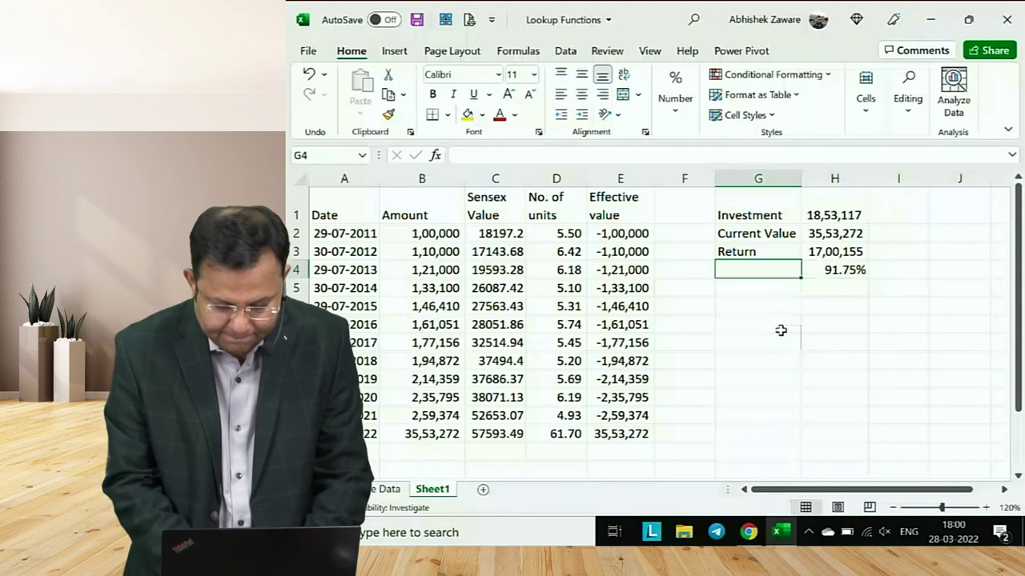
{"action": "key", "text": "Left"}
{"action": "key", "text": "Left"}
{"action": "key", "text": "Left"}
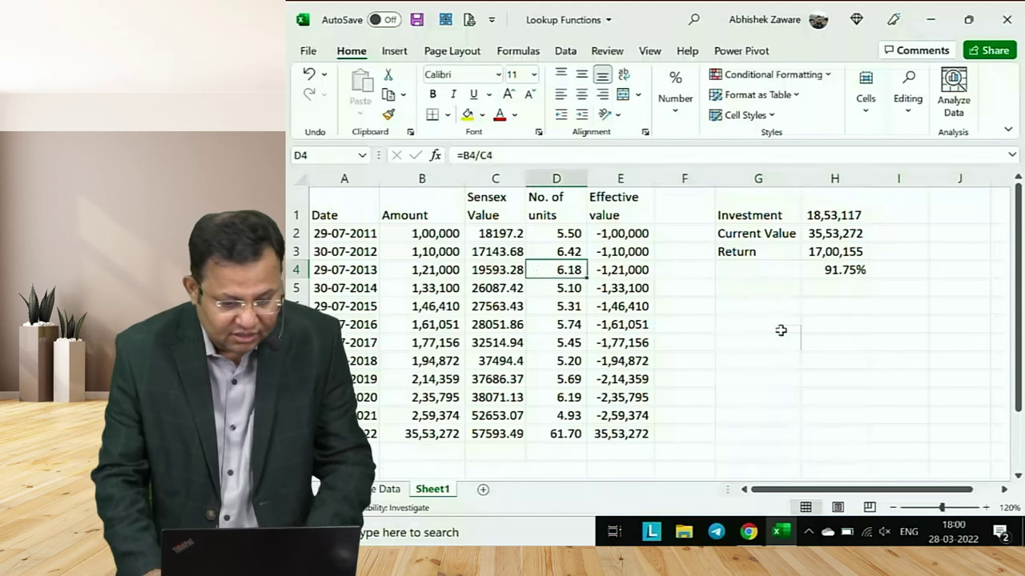
{"action": "key", "text": "Left"}
{"action": "key", "text": "Up"}
{"action": "key", "text": "Left"}
{"action": "key", "text": "Left"}
{"action": "key", "text": "Up"}
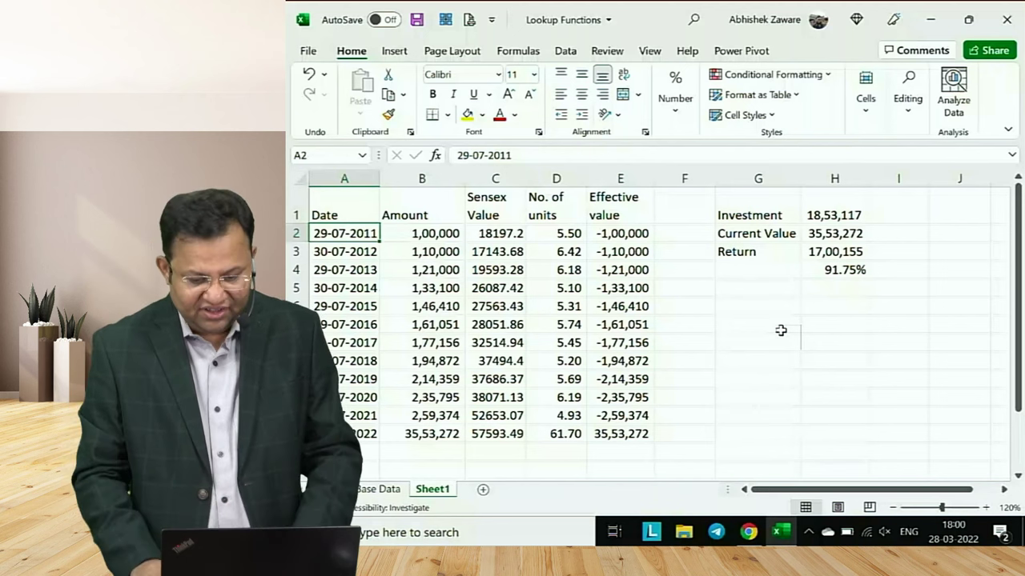
Label the percentage return by entering "Holding period Return" in G4
{"action": "key", "text": "Right"}
{"action": "key", "text": "Right"}
{"action": "key", "text": "Right"}
{"action": "key", "text": "Right"}
{"action": "key", "text": "Right"}
{"action": "key", "text": "Right"}
{"action": "key", "text": "Down"}
{"action": "key", "text": "Down"}
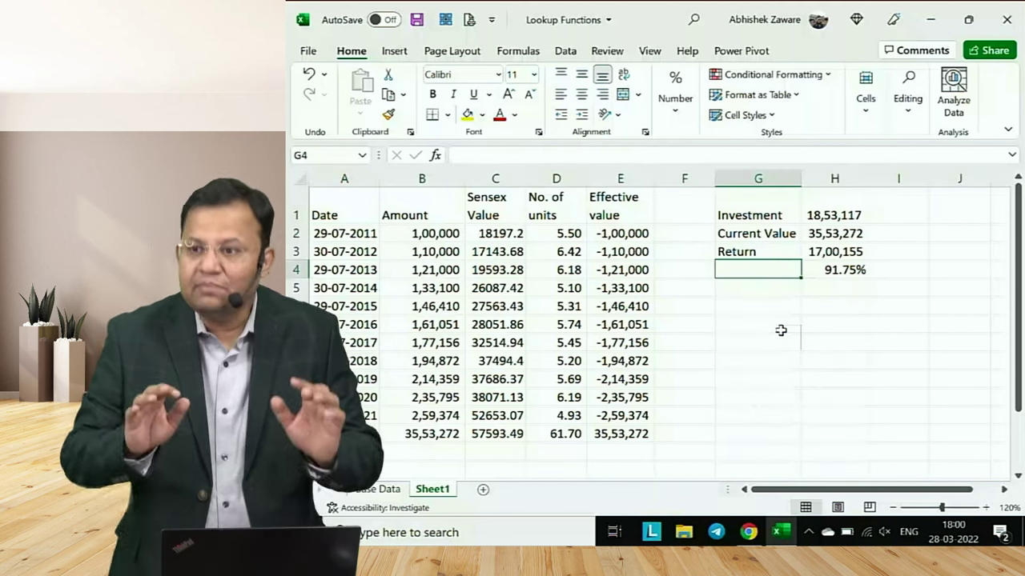
{"action": "type", "text": "Hol"}
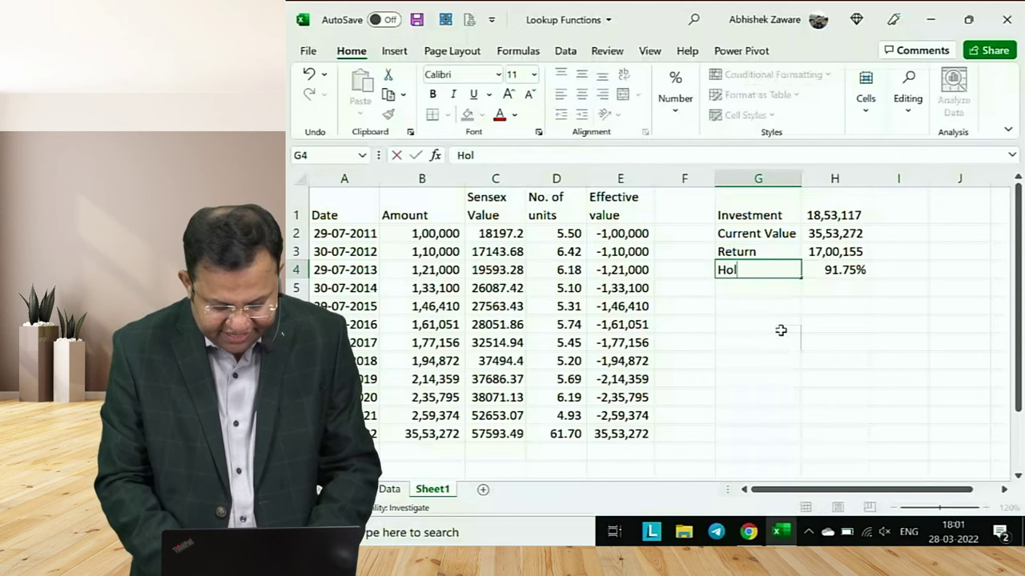
{"action": "type", "text": "ding period Return"}
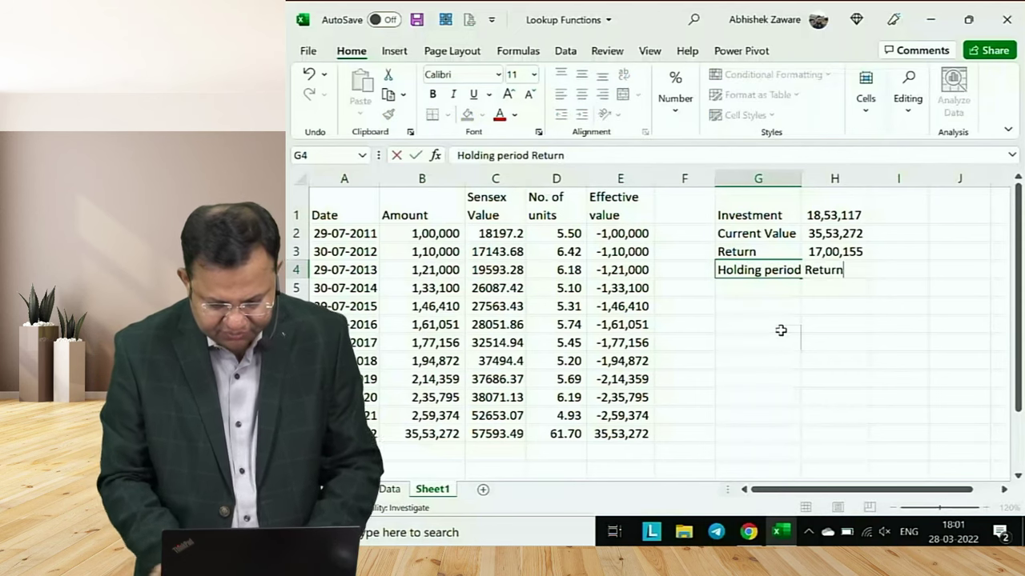
{"action": "key", "text": "Return"}
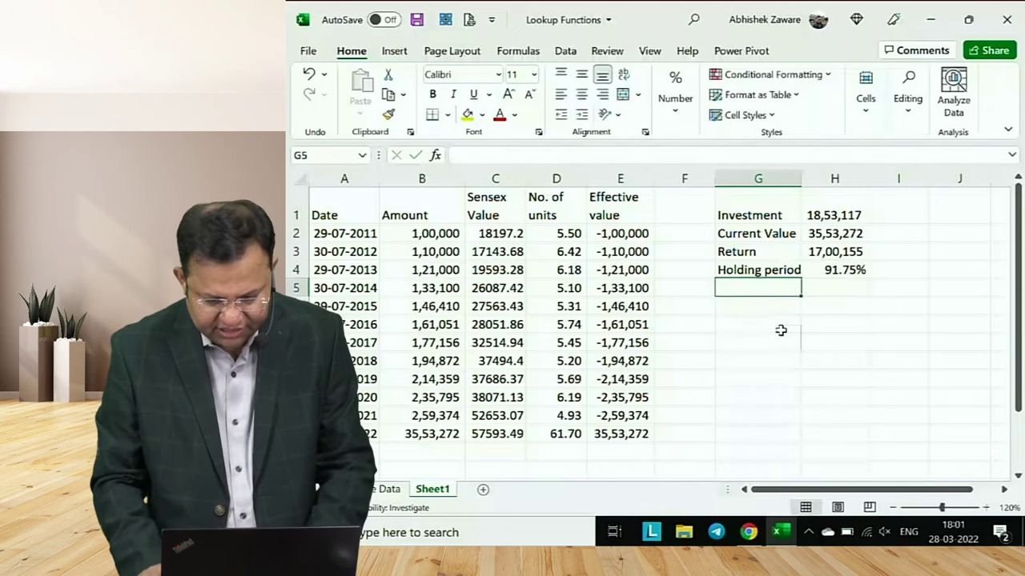
AutoFit column G to the width of the "Holding period Return" label
{"action": "key", "text": "Up"}
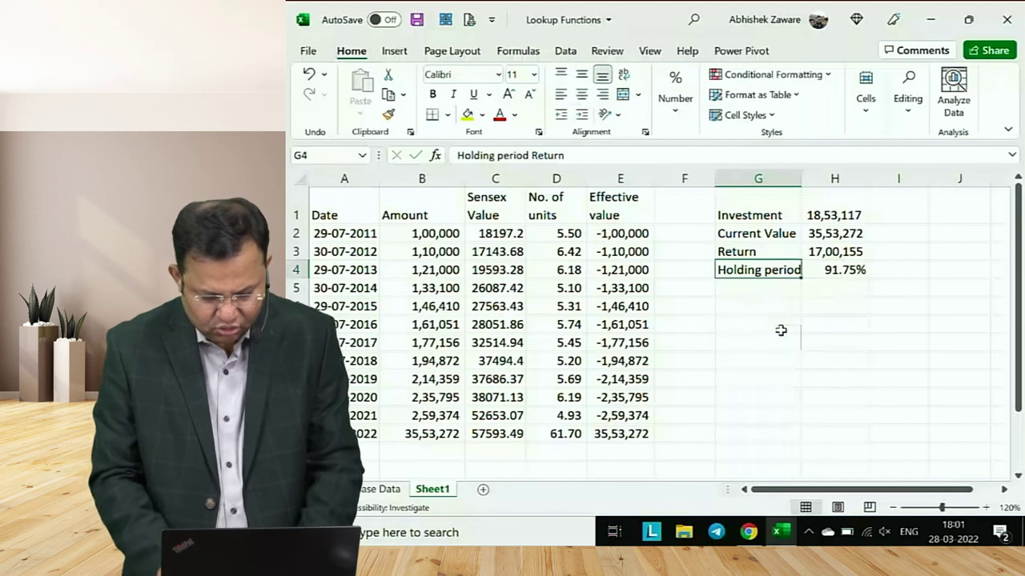
{"action": "key", "text": "alt+o"}
{"action": "key", "text": "c"}
{"action": "key", "text": "a"}
Label G5 as "years" and enter 10.75 in H5
{"action": "key", "text": "Down"}
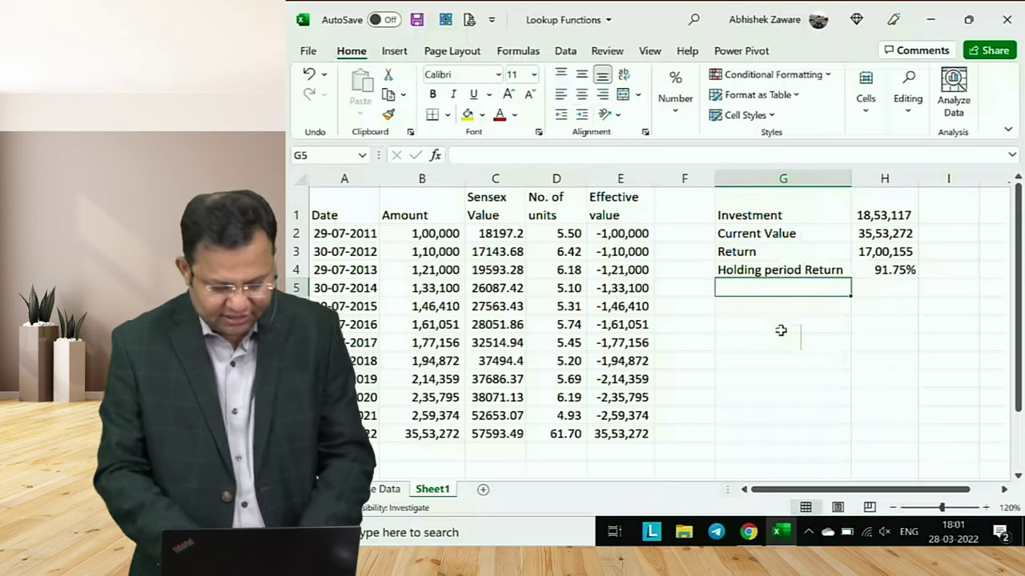
{"action": "type", "text": "years"}
{"action": "key", "text": "Tab"}
{"action": "type", "text": "10"}
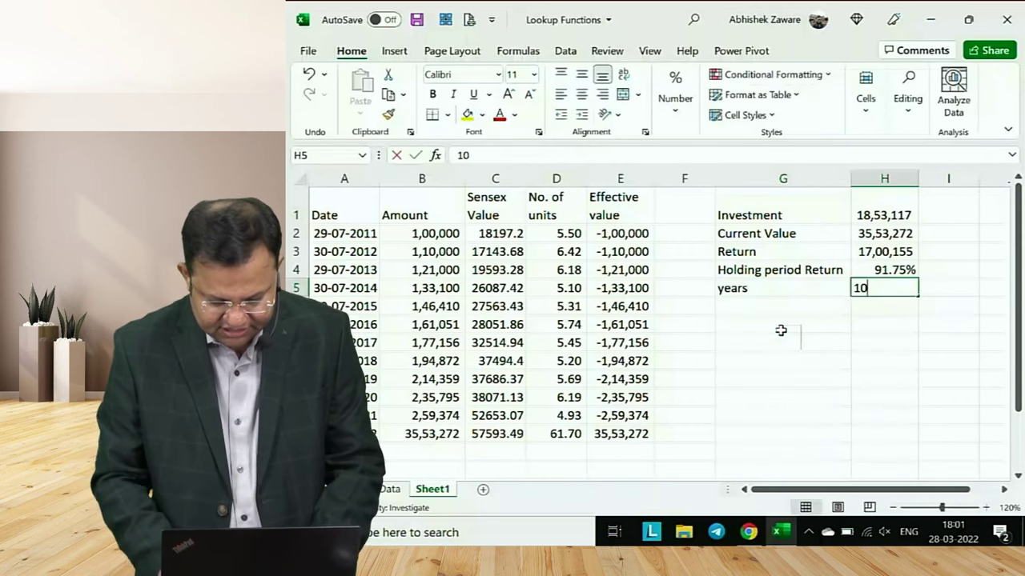
{"action": "type", "text": ".75"}
{"action": "key", "text": "Return"}
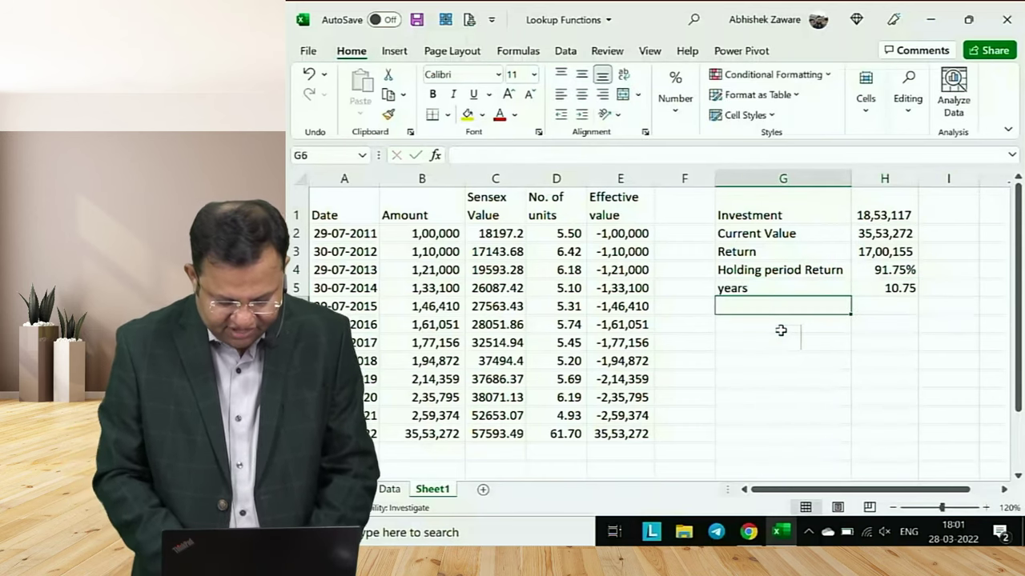
Label G6 as "Annualised HPR" and divide the holding period return by the years in H6 with =H4/H5
{"action": "type", "text": "Annual"}
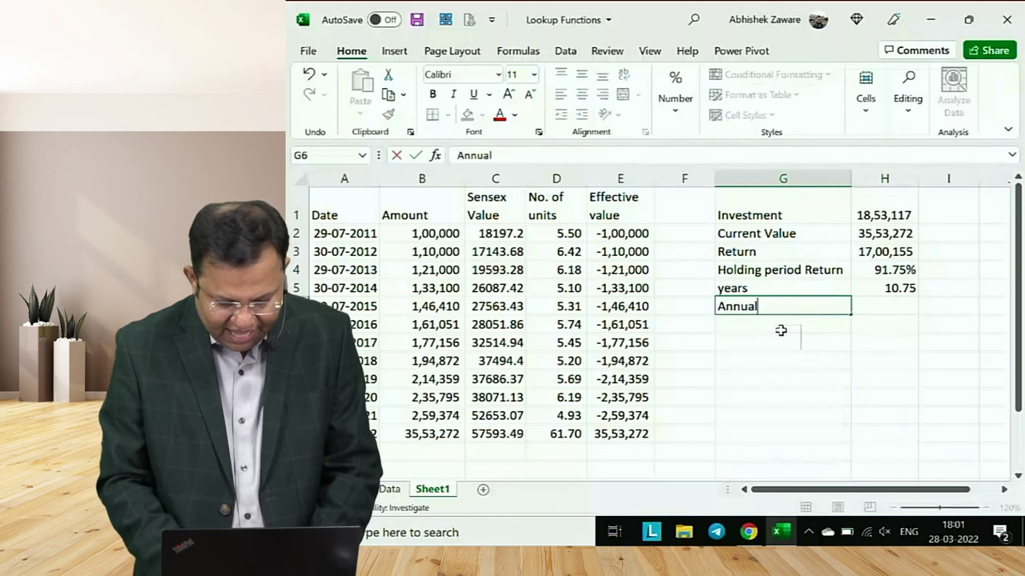
{"action": "type", "text": "ised"}
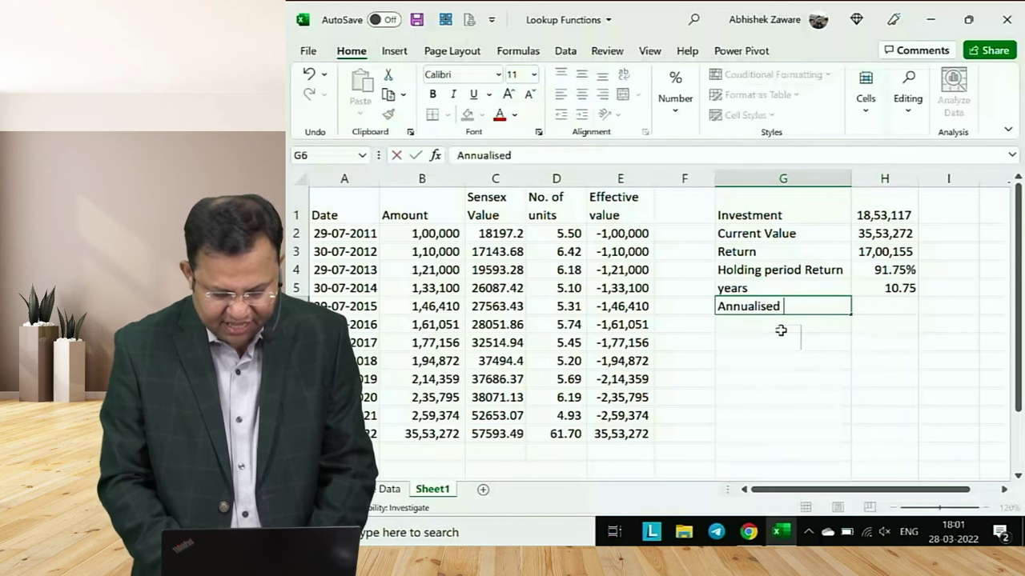
{"action": "type", "text": " HPR"}
{"action": "key", "text": "Tab"}
{"action": "type", "text": "="}
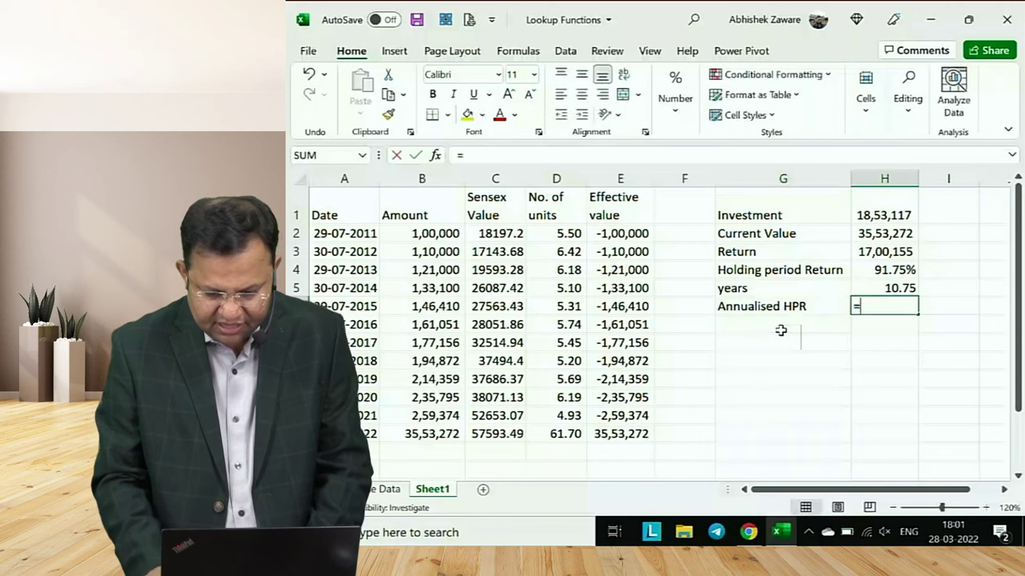
{"action": "type", "text": "H4/H5"}
{"action": "key", "text": "Return"}
Format the annualised return in H6 as a percentage with two decimal places
{"action": "key", "text": "Up"}
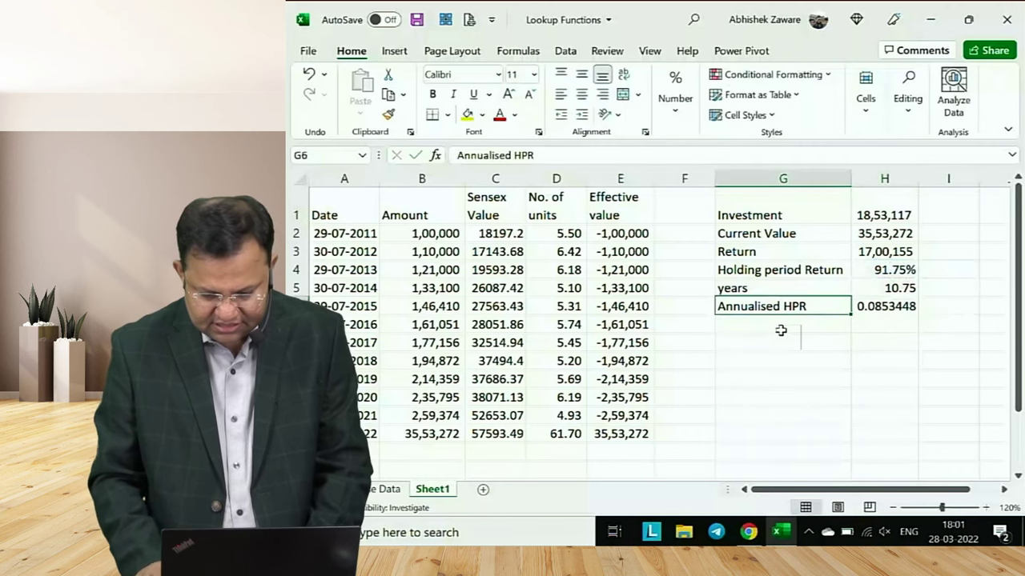
{"action": "key", "text": "Right"}
{"action": "left_click", "coordinate": [675, 100]}
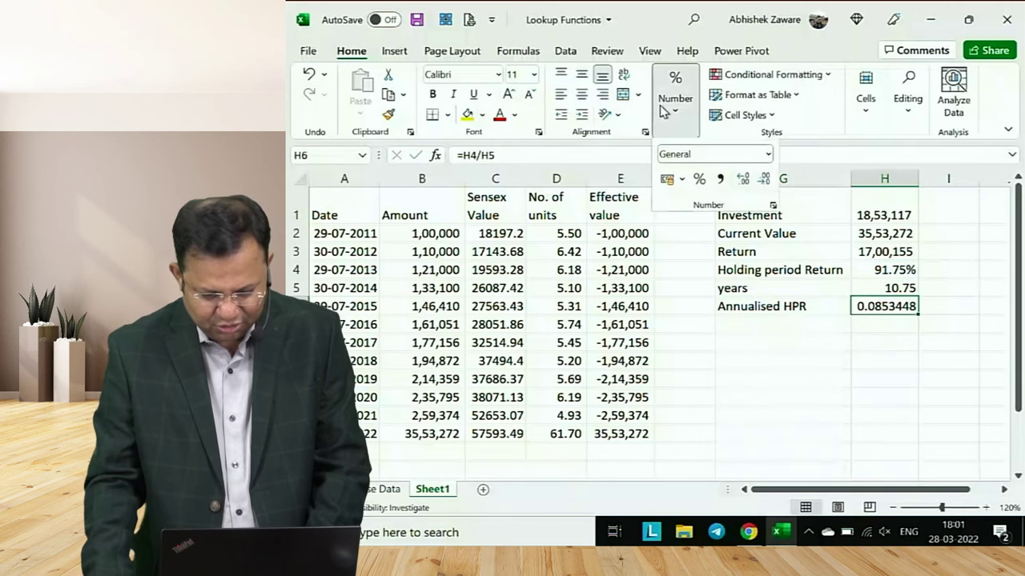
{"action": "left_click", "coordinate": [699, 180]}
{"action": "left_click", "coordinate": [744, 181]}
{"action": "left_click", "coordinate": [745, 181]}
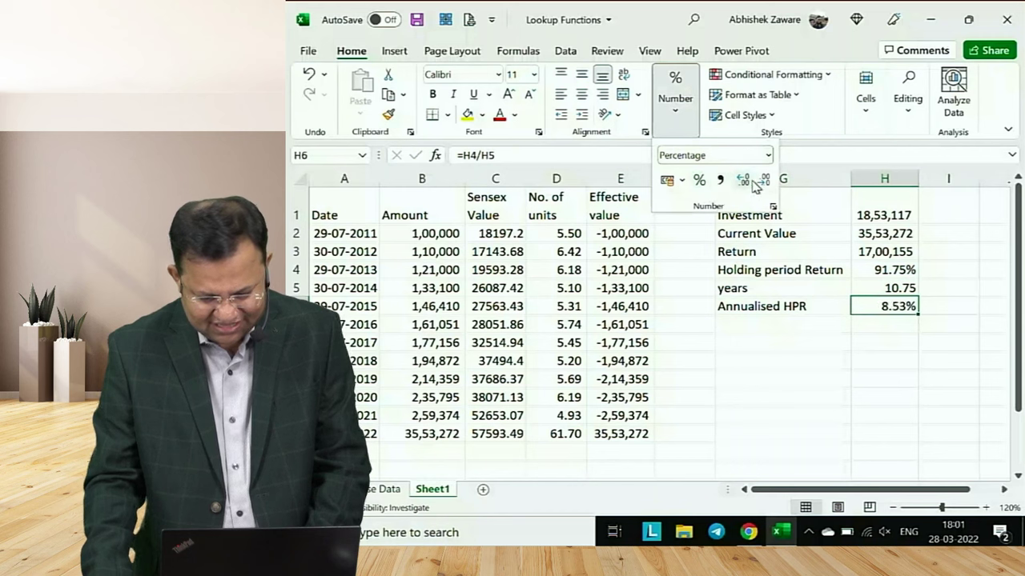
{"action": "left_click", "coordinate": [815, 372]}
Enter the label "Annual Return Compunded (CAGR)" in G7
{"action": "key", "text": "Left"}
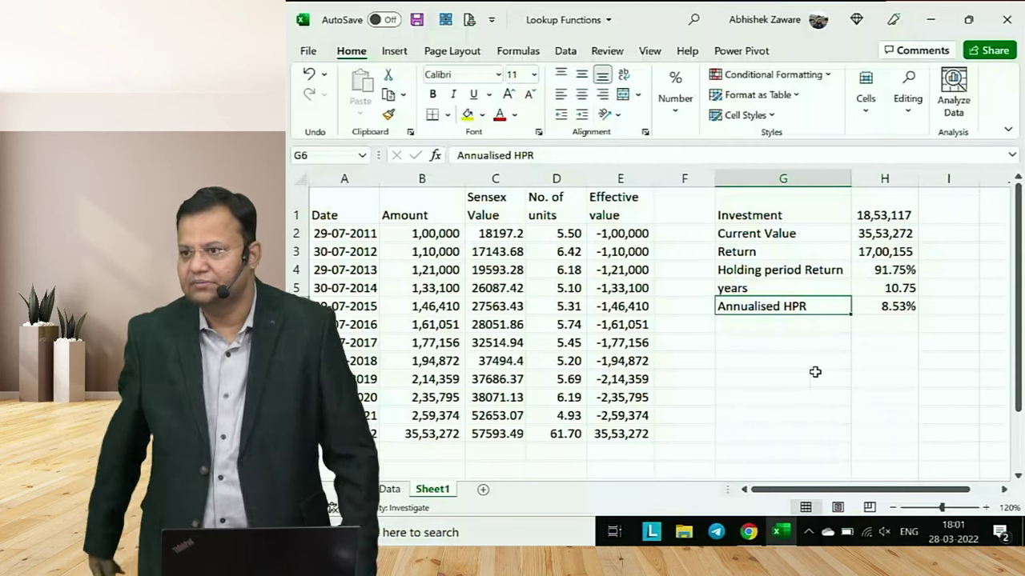
{"action": "key", "text": "Down"}
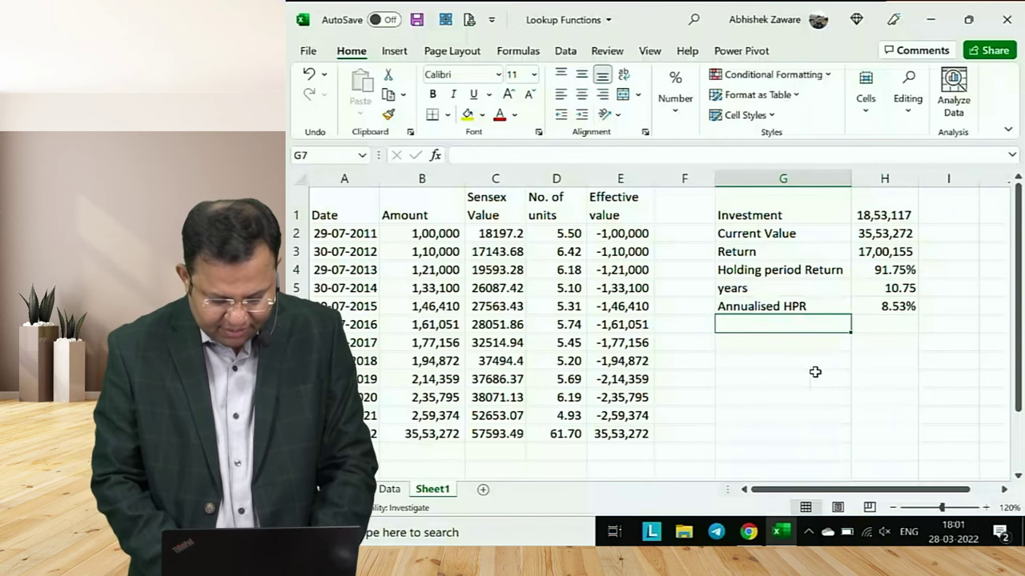
{"action": "type", "text": "C"}
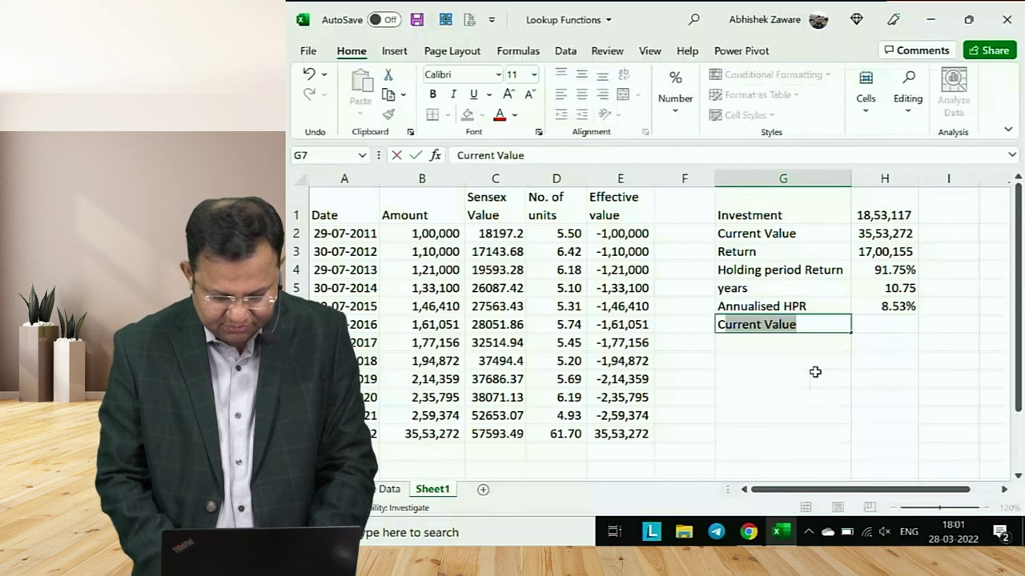
{"action": "key", "text": "BackSpace"}
{"action": "key", "text": "BackSpace"}
{"action": "type", "text": "Annual"}
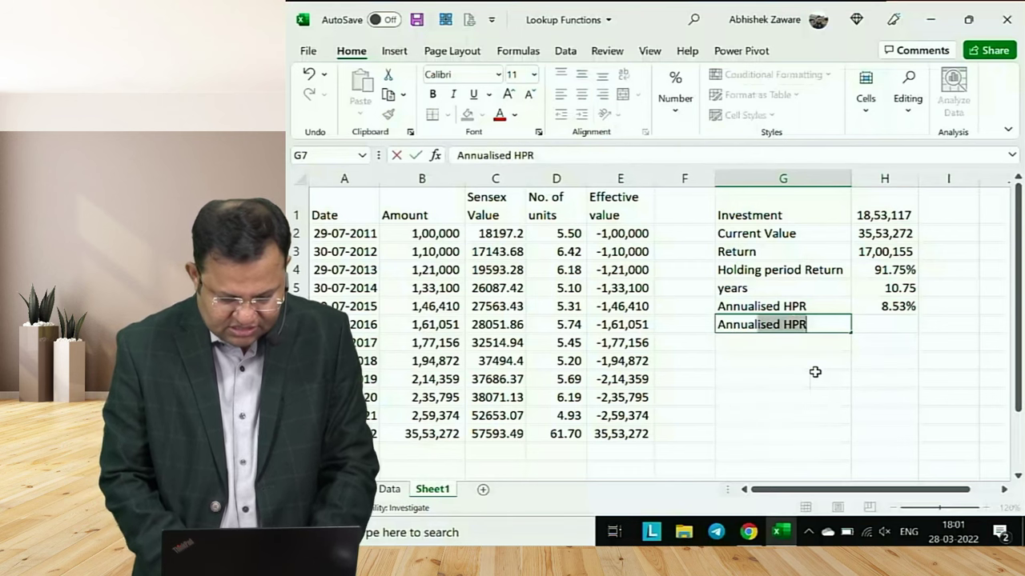
{"action": "type", "text": " Return C"}
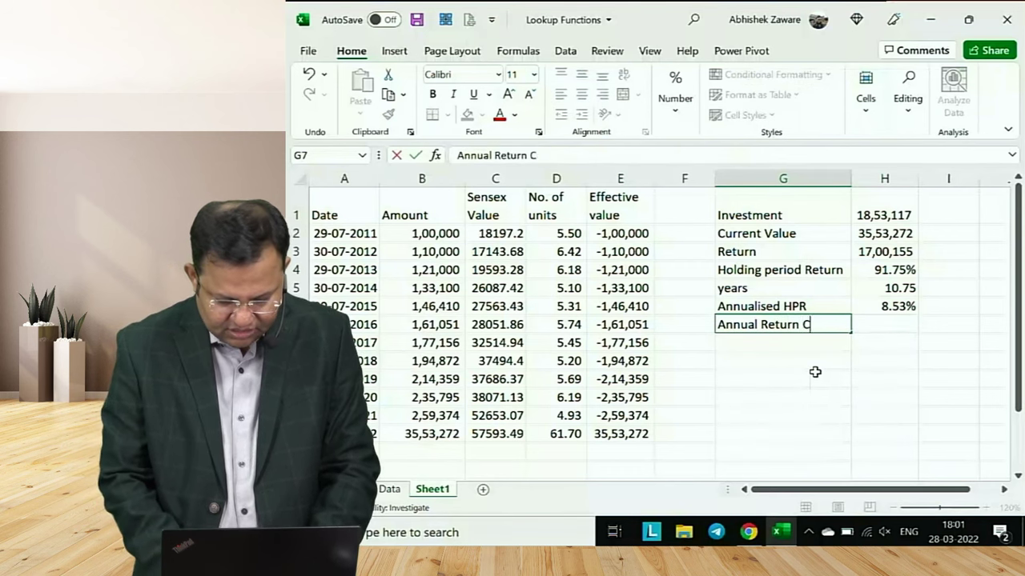
{"action": "type", "text": "ompunded (CAGR"}
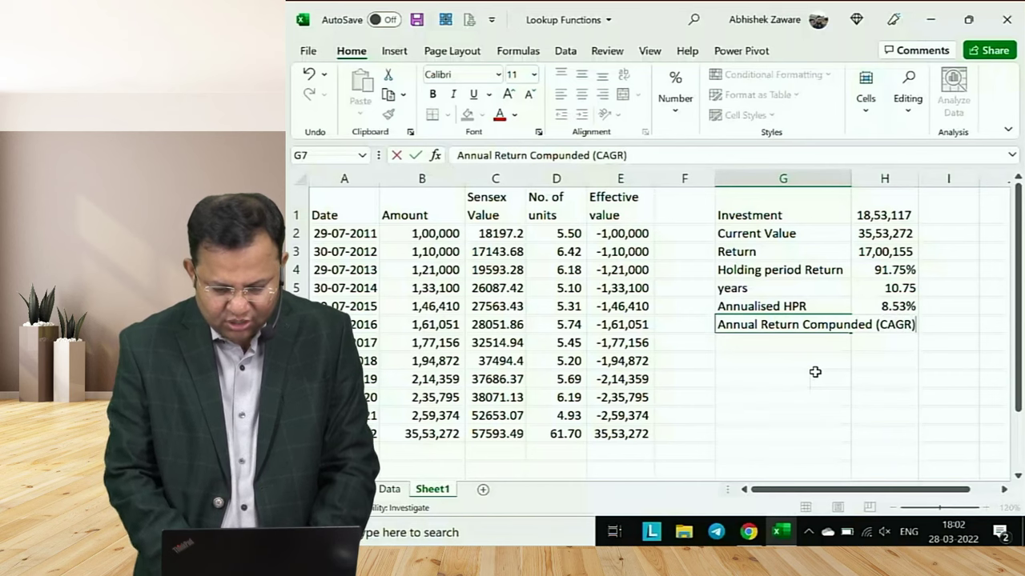
{"action": "key", "text": "Return"}
{"action": "key", "text": "Up"}
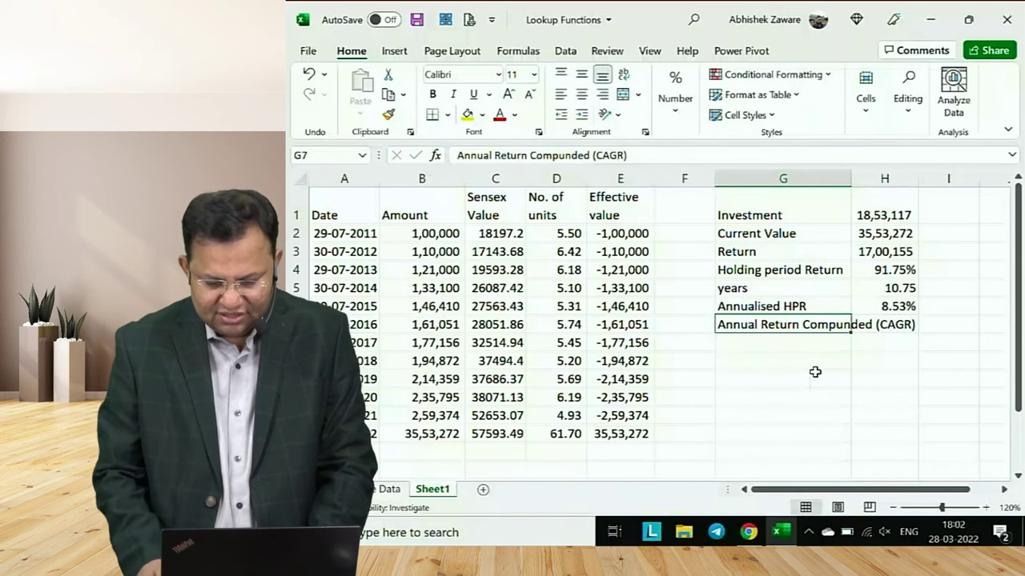
Widen column G to fit the "Annual Return Compunded (CAGR)" label
{"action": "key", "text": "Right"}
{"action": "key", "text": "Left"}
{"action": "key", "text": "Right"}
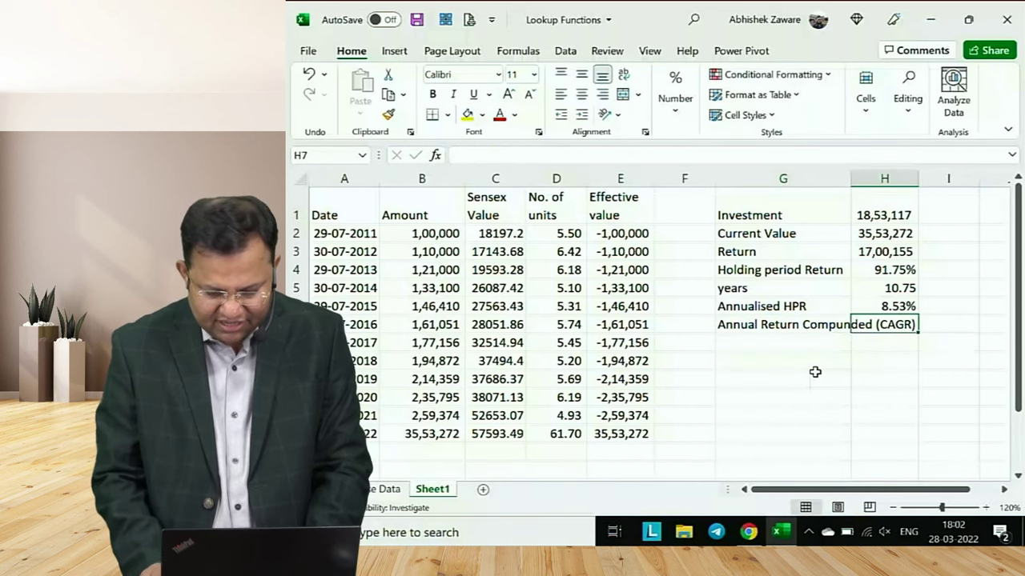
{"action": "key", "text": "Left"}
{"action": "key", "text": "Right"}
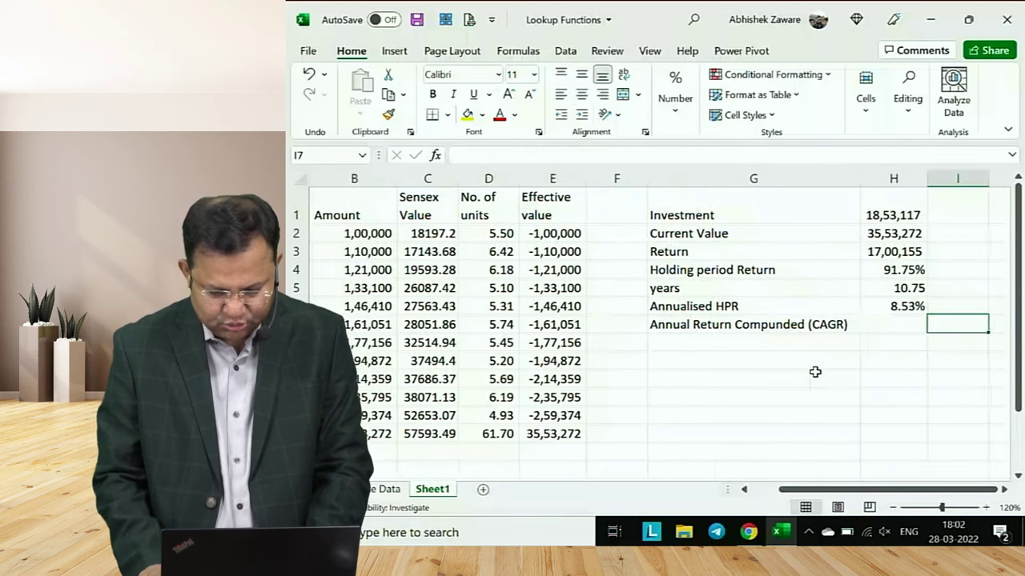
Begin an XIRR formula in H7 with the effective values E2:E13 as its cash flow values
{"action": "type", "text": "=xir"}
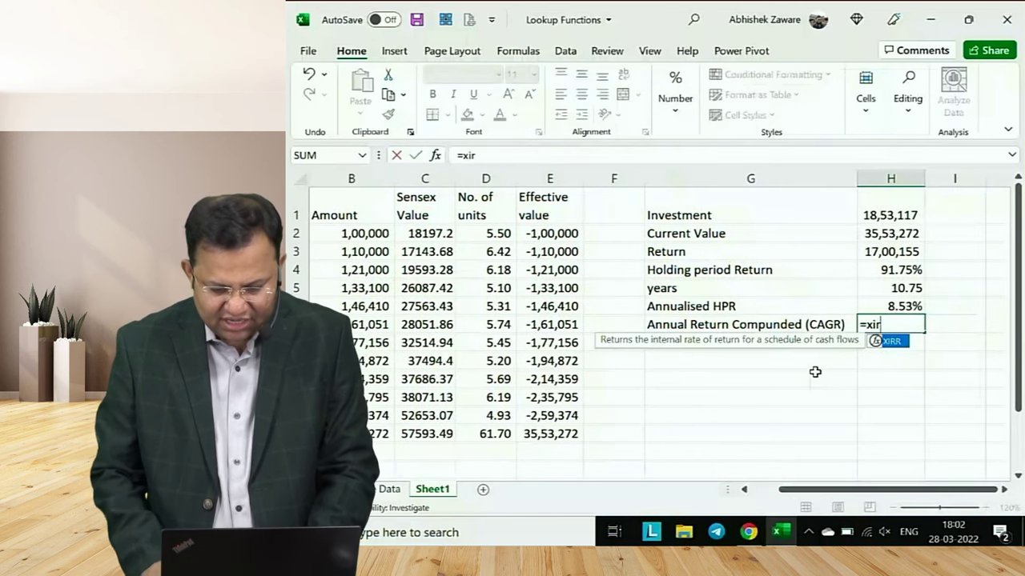
{"action": "key", "text": "Tab"}
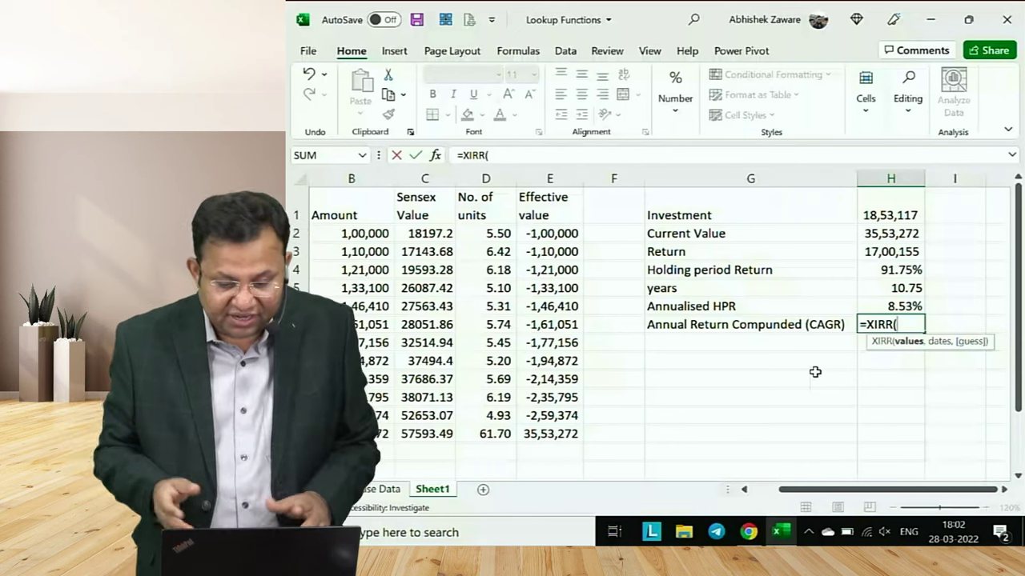
{"action": "key", "text": "Left"}
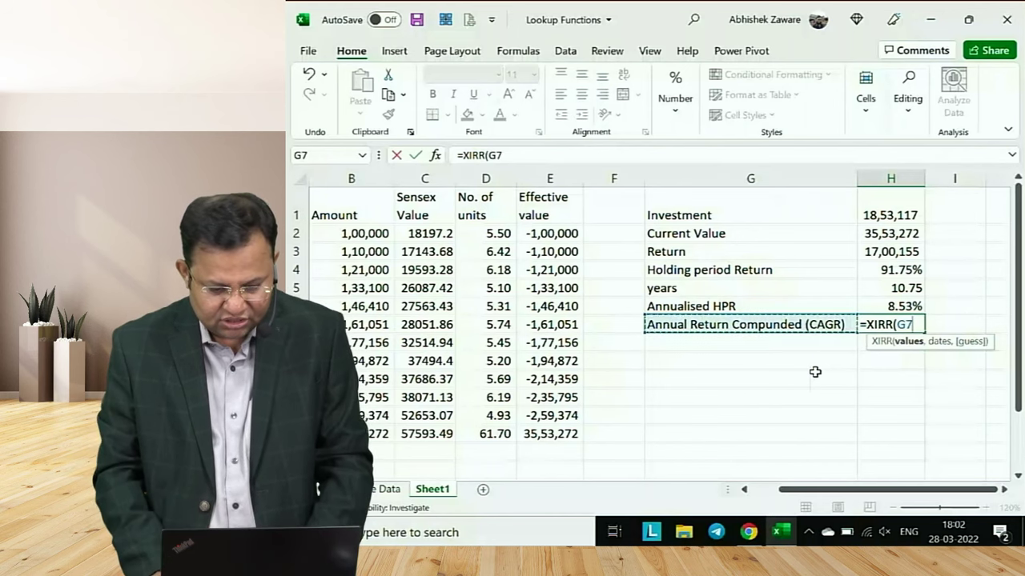
{"action": "key", "text": "Left"}
{"action": "key", "text": "Left"}
{"action": "key", "text": "Up"}
{"action": "key", "text": "Up"}
{"action": "key", "text": "Up"}
{"action": "key", "text": "Up"}
{"action": "key", "text": "Up"}
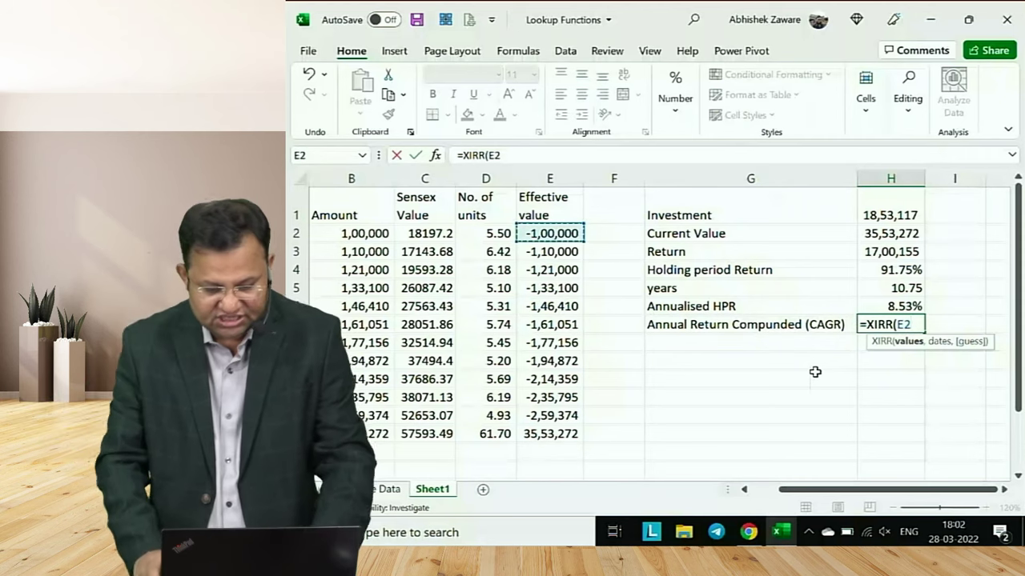
{"action": "key", "text": "ctrl+shift+Down"}
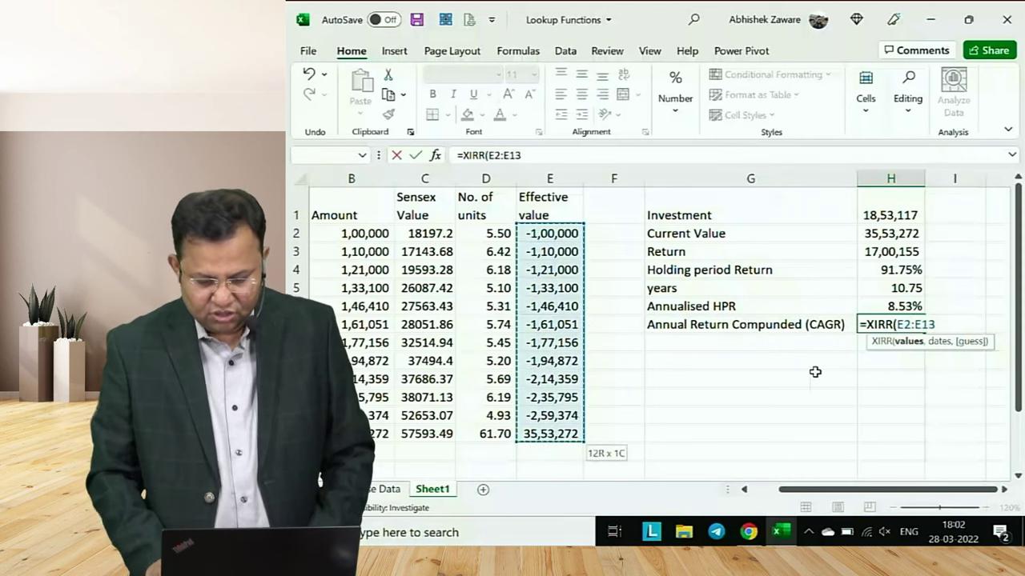
Complete the XIRR formula in H7 with the dates A2:A13 and an empty guess argument
{"action": "type", "text": ","}
{"action": "key", "text": "Left"}
{"action": "key", "text": "Left"}
{"action": "key", "text": "Left"}
{"action": "key", "text": "Left"}
{"action": "key", "text": "Left"}
{"action": "key", "text": "Left"}
{"action": "key", "text": "Left"}
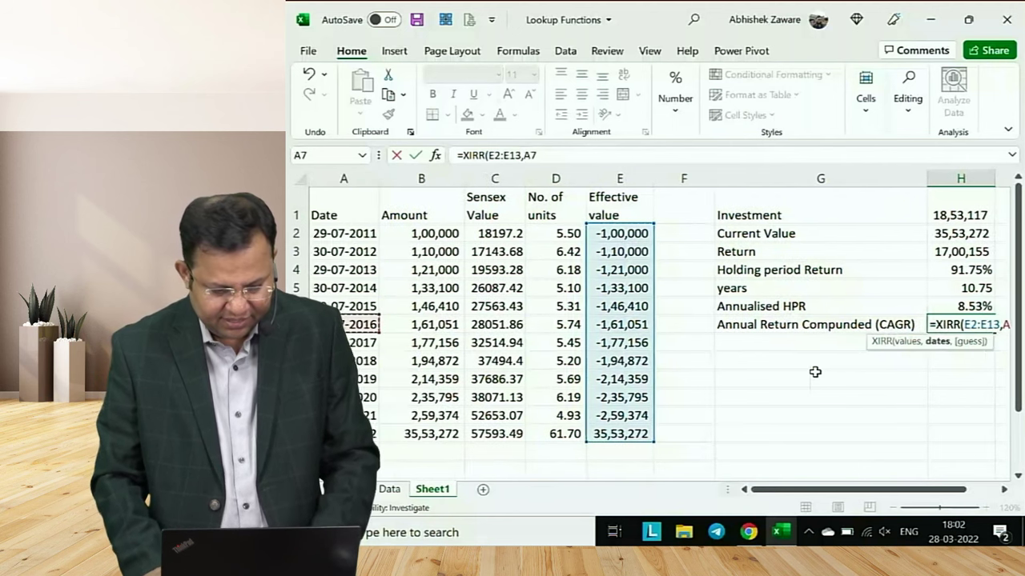
{"action": "key", "text": "Up"}
{"action": "key", "text": "Up"}
{"action": "key", "text": "Up"}
{"action": "key", "text": "Up"}
{"action": "key", "text": "Up"}
{"action": "key", "text": "ctrl+shift+Down"}
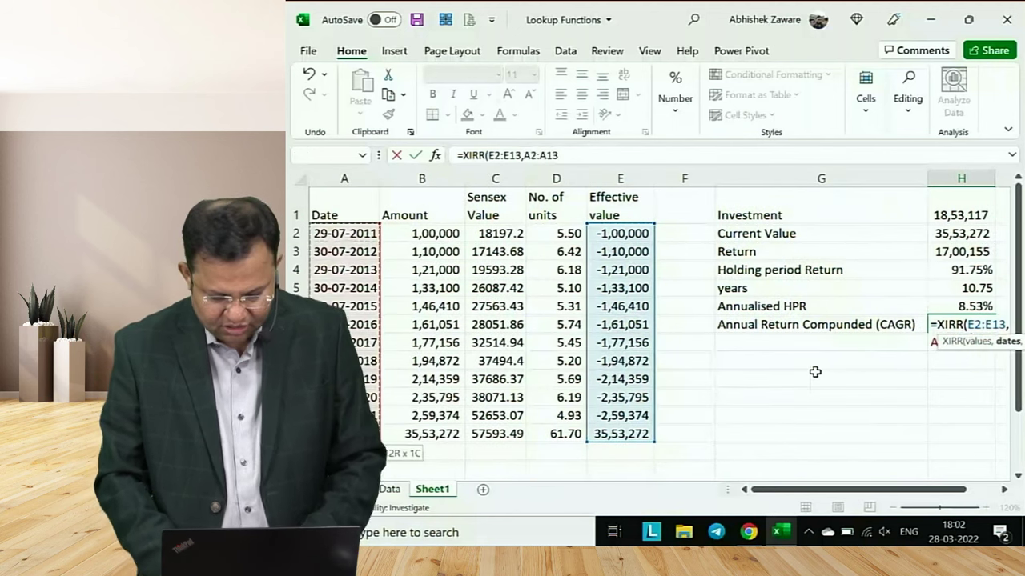
{"action": "type", "text": ",)"}
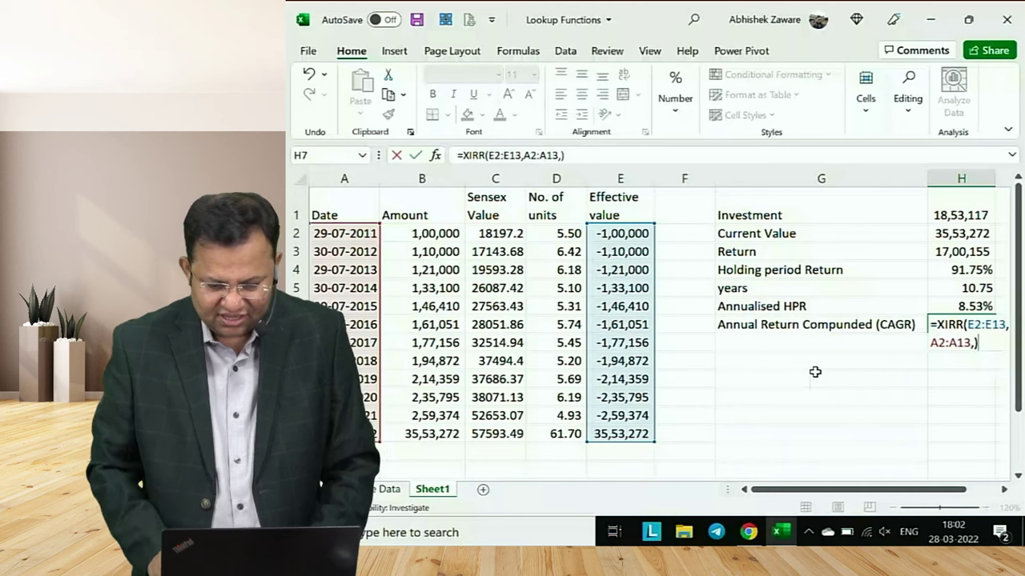
{"action": "key", "text": "Return"}
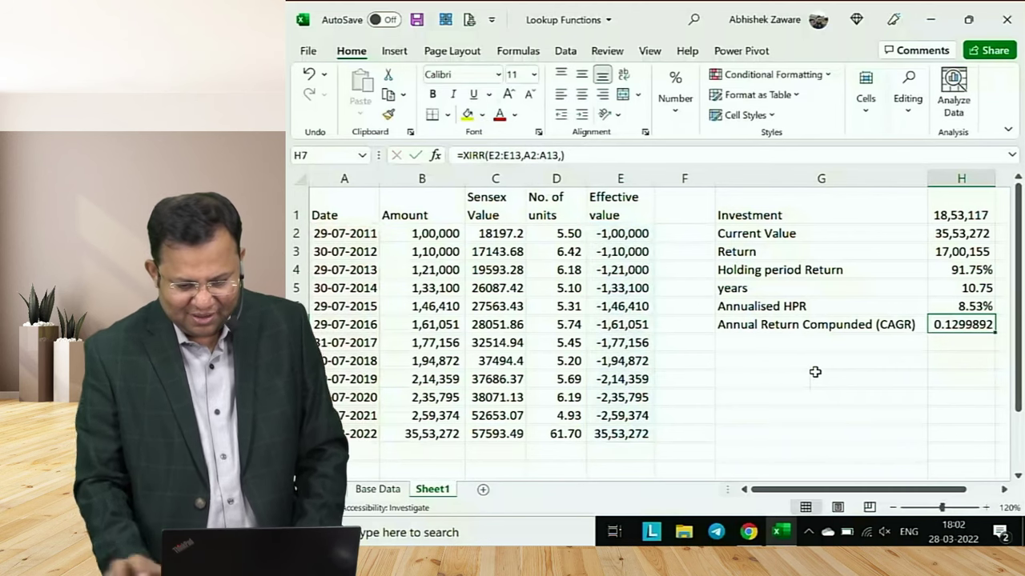
Format the XIRR result in H7 as a percentage with two decimal places
{"action": "left_click", "coordinate": [675, 96]}
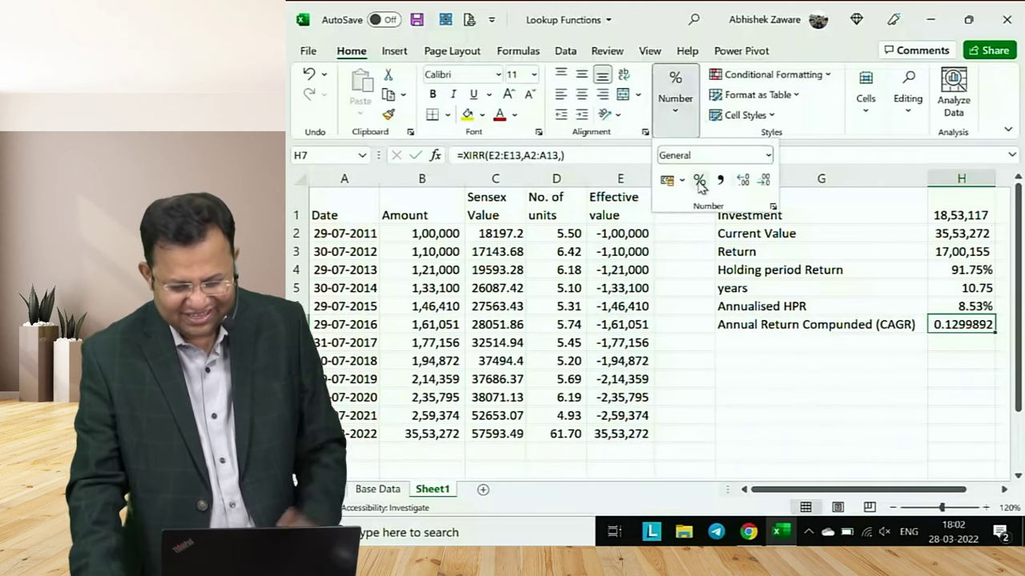
{"action": "left_click", "coordinate": [699, 181]}
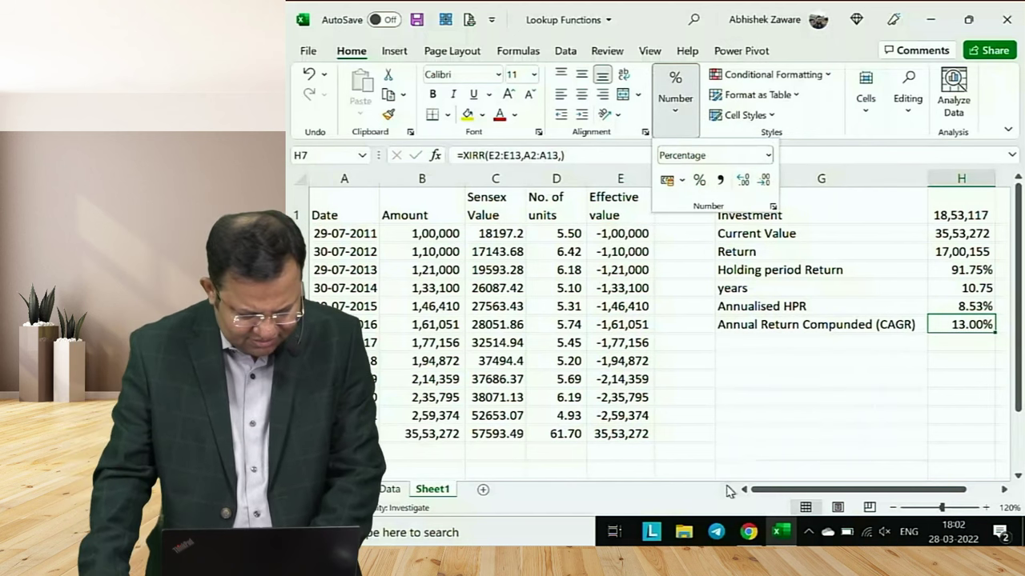
{"action": "left_click", "coordinate": [345, 285]}
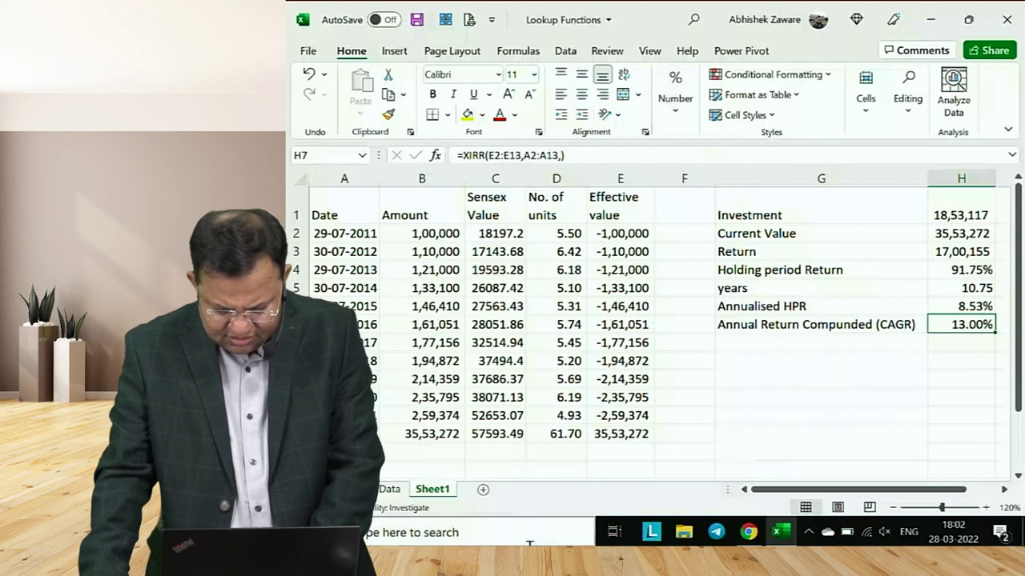
Examine the holding period return, years, annualised HPR and CAGR in H4:H7 to compare the simple and compounded returns
{"action": "left_click", "coordinate": [954, 290]}
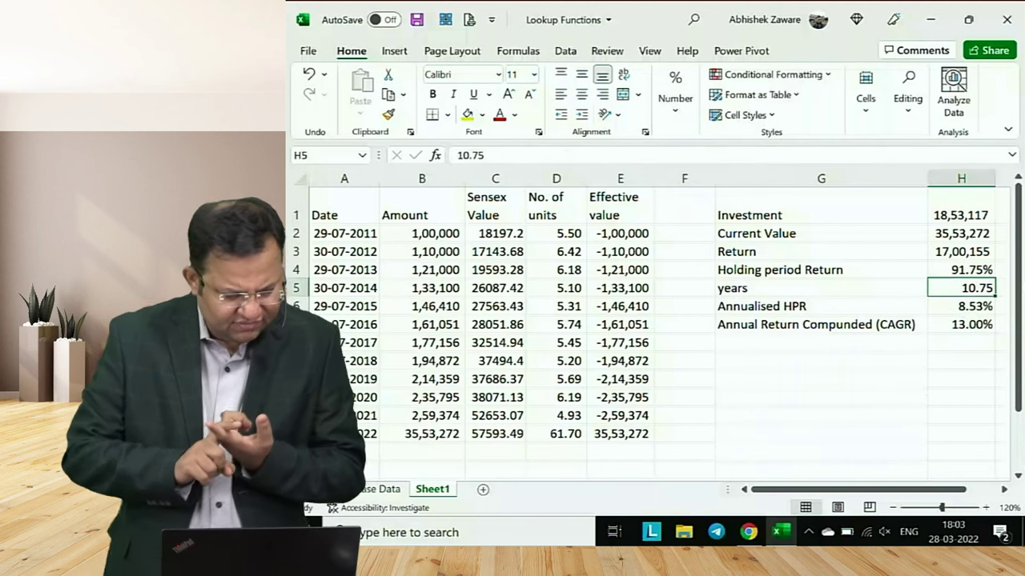
{"action": "key", "text": "Down"}
{"action": "key", "text": "Up"}
{"action": "key", "text": "Up"}
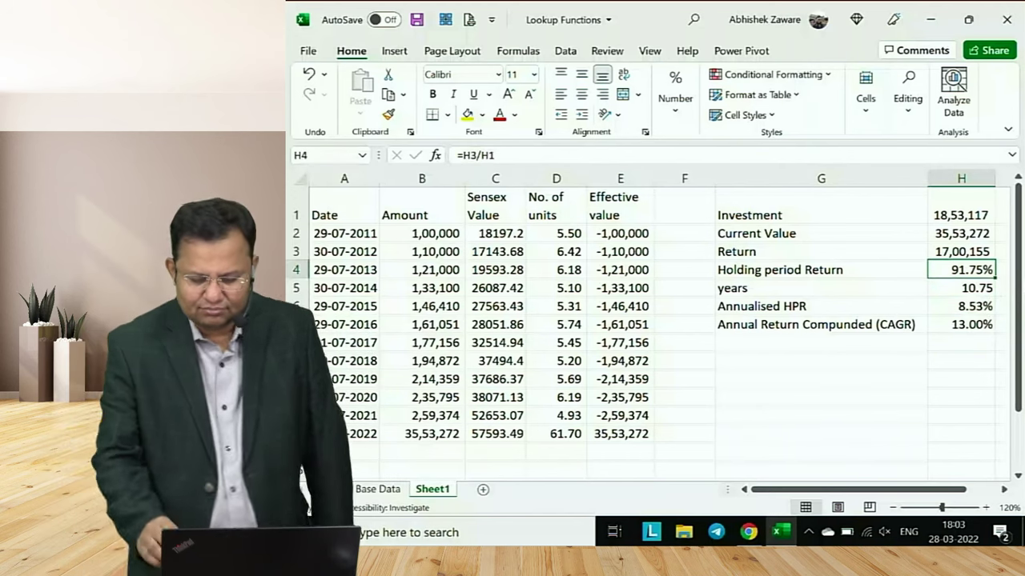
{"action": "key", "text": "Down"}
{"action": "key", "text": "Down"}
{"action": "key", "text": "Down"}
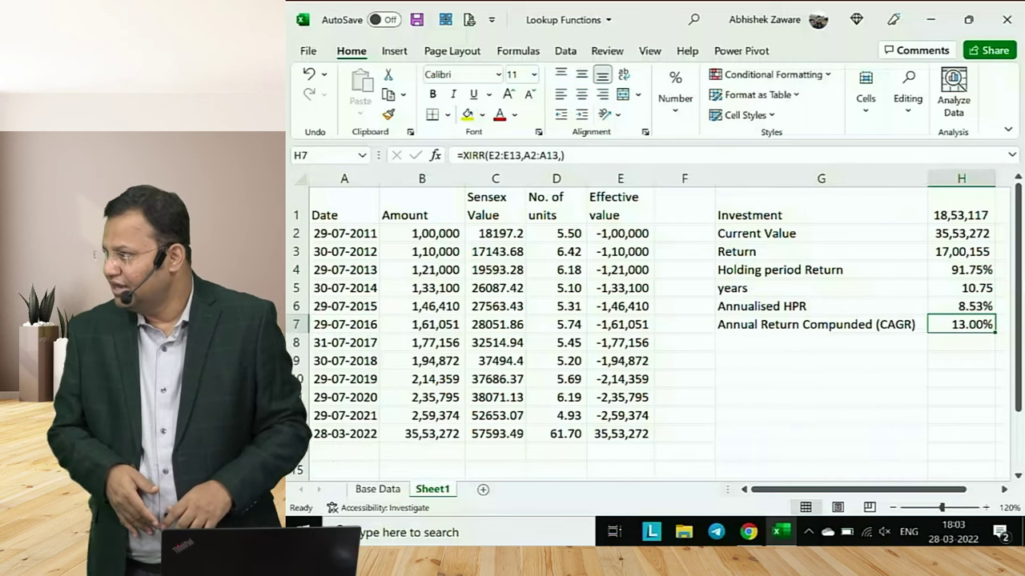
{"action": "key", "text": "Up"}
{"action": "key", "text": "shift+Left"}
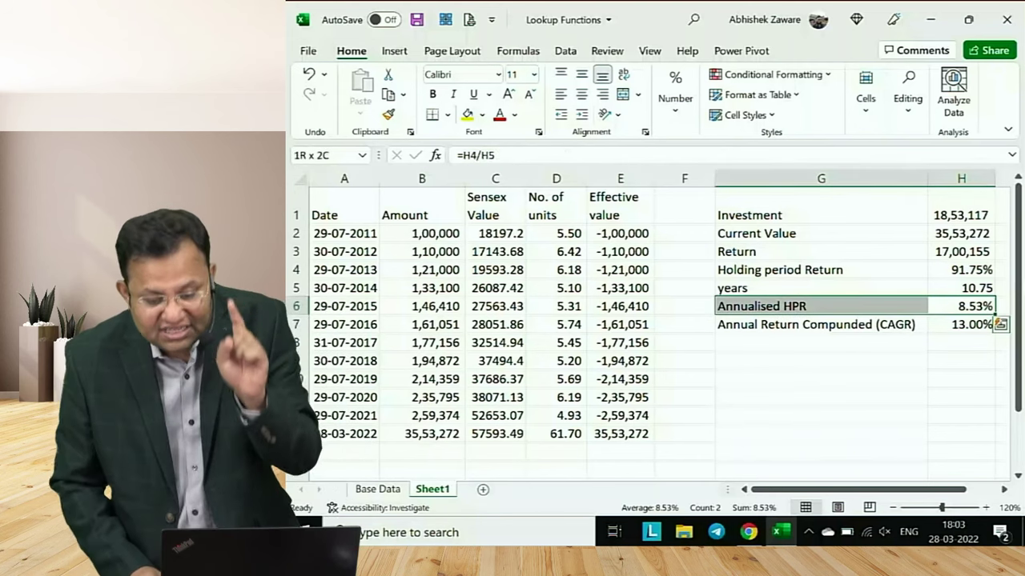
{"action": "key", "text": "Up"}
{"action": "key", "text": "Right"}
{"action": "key", "text": "Left"}
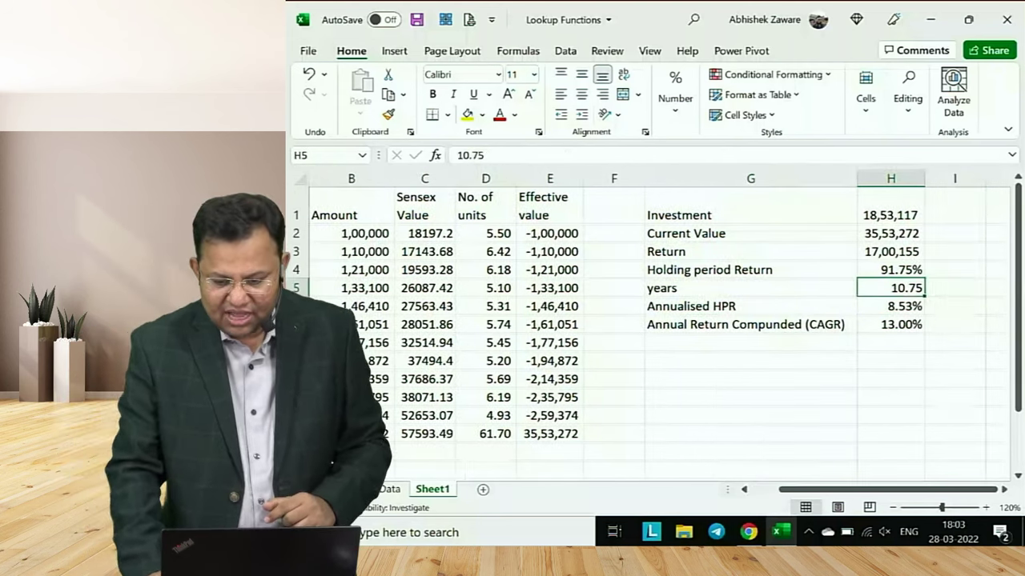
Compare the annualised HPR and CAGR rows with the Return and Holding period Return rows in the summary table
{"action": "key", "text": "Down"}
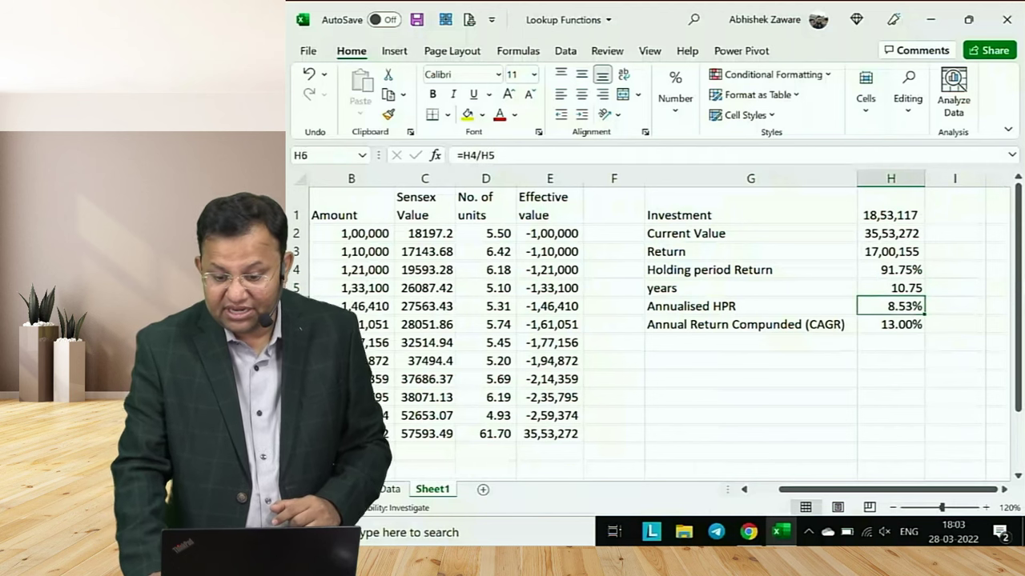
{"action": "key", "text": "Down"}
{"action": "key", "text": "shift+Left"}
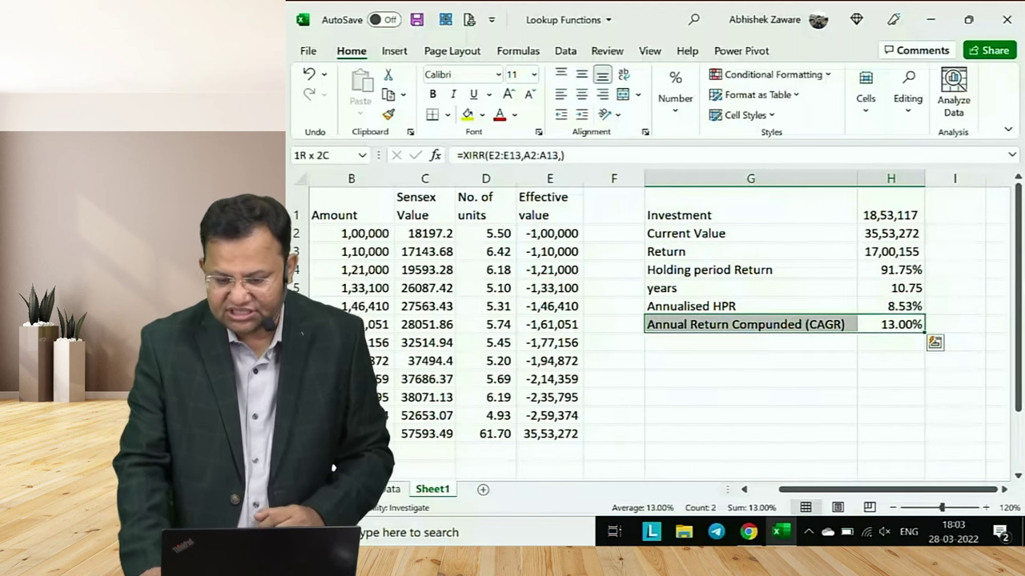
{"action": "key", "text": "Left"}
{"action": "key", "text": "Home"}
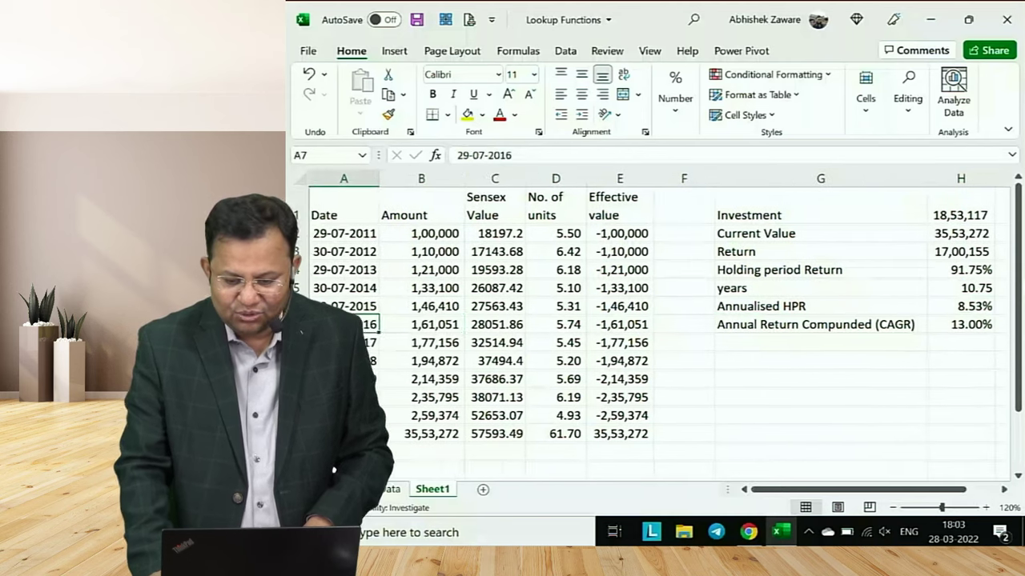
{"action": "key", "text": "Right"}
{"action": "key", "text": "Right"}
{"action": "key", "text": "Right"}
{"action": "key", "text": "Right"}
{"action": "key", "text": "Right"}
{"action": "key", "text": "Right"}
{"action": "key", "text": "Up"}
{"action": "key", "text": "Up"}
{"action": "key", "text": "Up"}
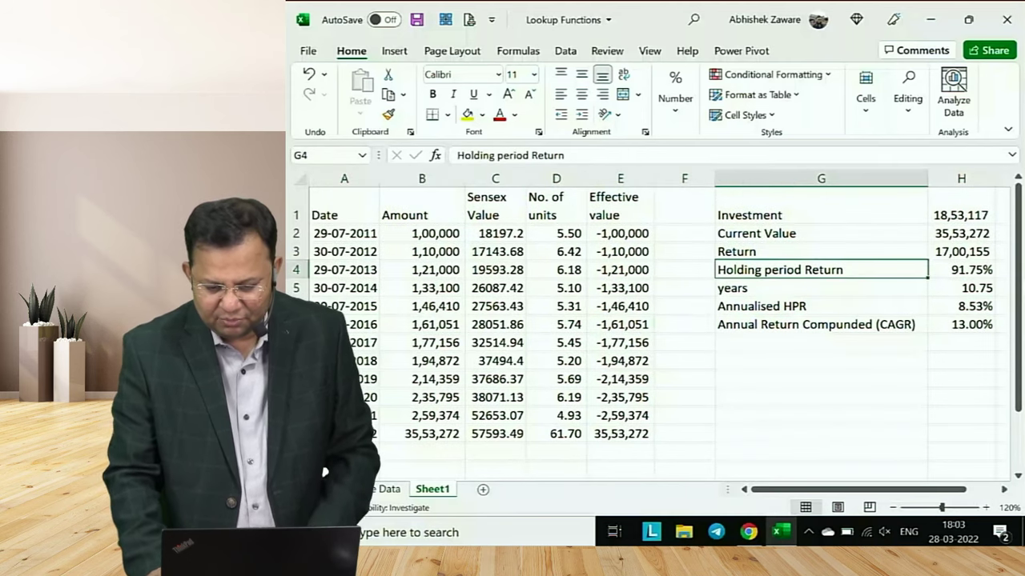
{"action": "key", "text": "Up"}
{"action": "key", "text": "shift+Right"}
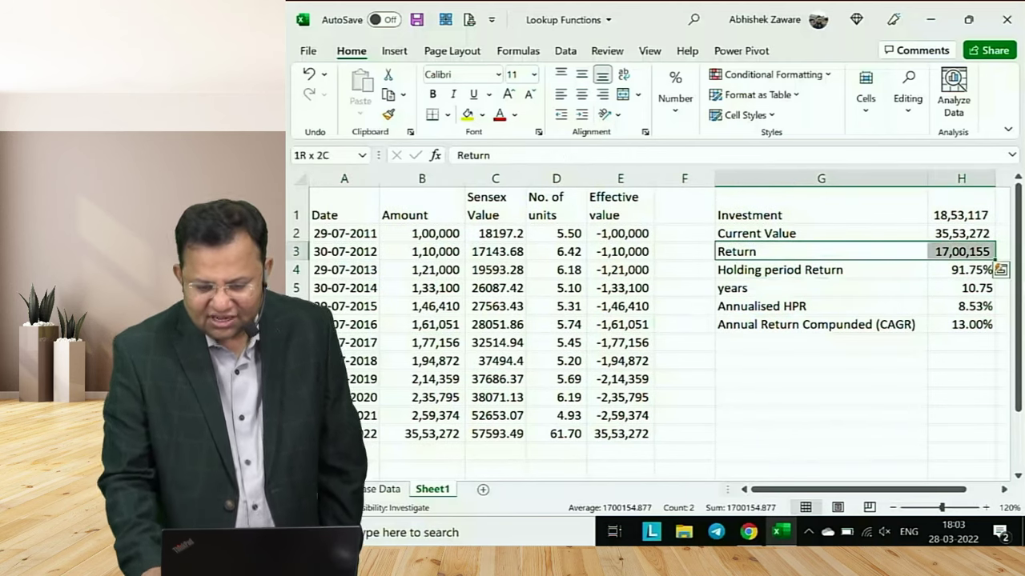
{"action": "key", "text": "Down"}
{"action": "key", "text": "Down"}
{"action": "key", "text": "Down"}
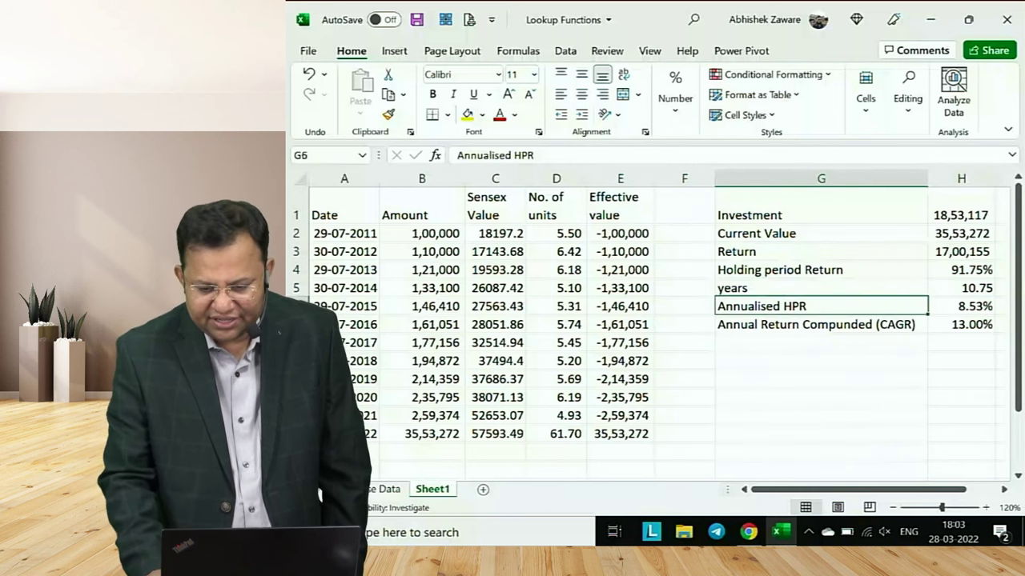
Review the formulas in H1:H6, from the total investment and current value through return, holding period return, years and annualised HPR
{"action": "key", "text": "Right"}
{"action": "key", "text": "Up"}
{"action": "key", "text": "Up"}
{"action": "key", "text": "Up"}
{"action": "key", "text": "Up"}
{"action": "key", "text": "Up"}
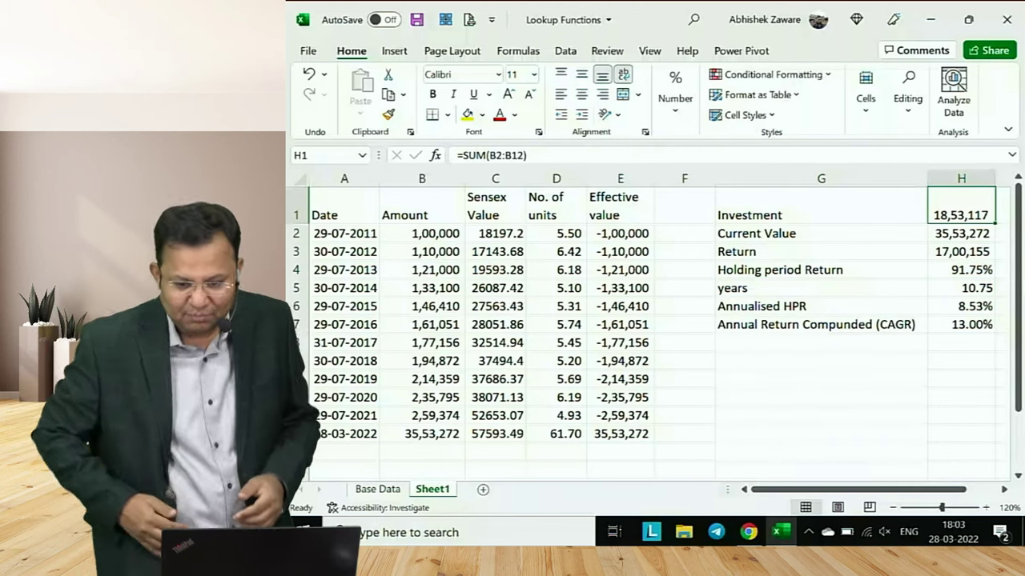
{"action": "key", "text": "Down"}
{"action": "key", "text": "Down"}
{"action": "key", "text": "Down"}
{"action": "key", "text": "Down"}
{"action": "key", "text": "Down"}
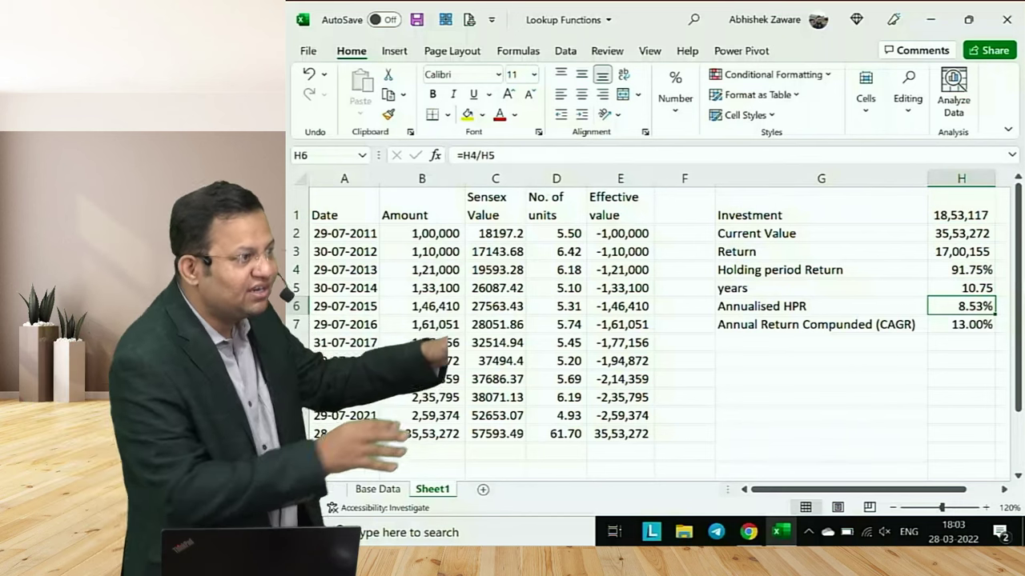
{"action": "key", "text": "Up"}
{"action": "key", "text": "Up"}
{"action": "key", "text": "Up"}
{"action": "key", "text": "Up"}
{"action": "key", "text": "Up"}
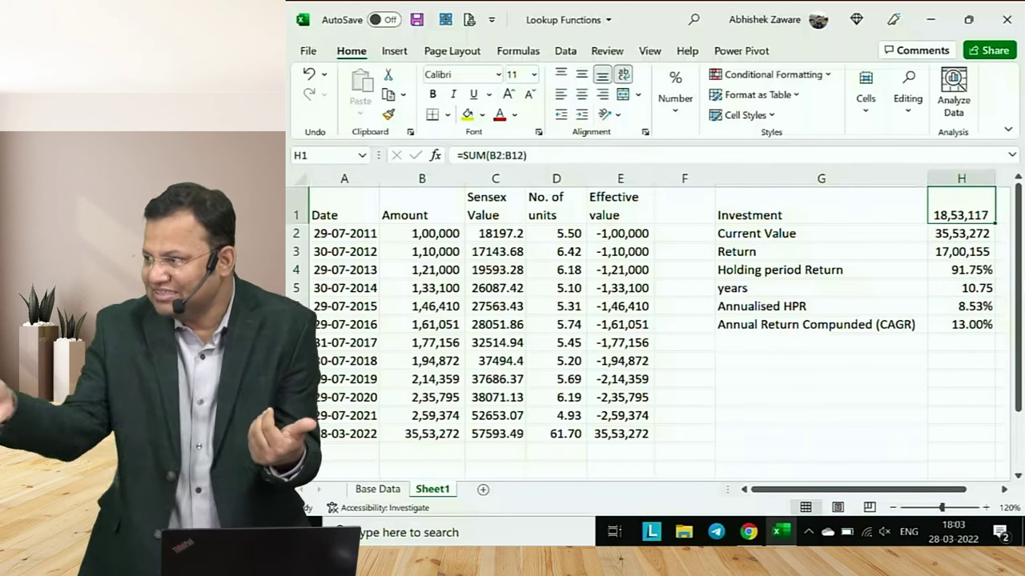
{"action": "key", "text": "Down"}
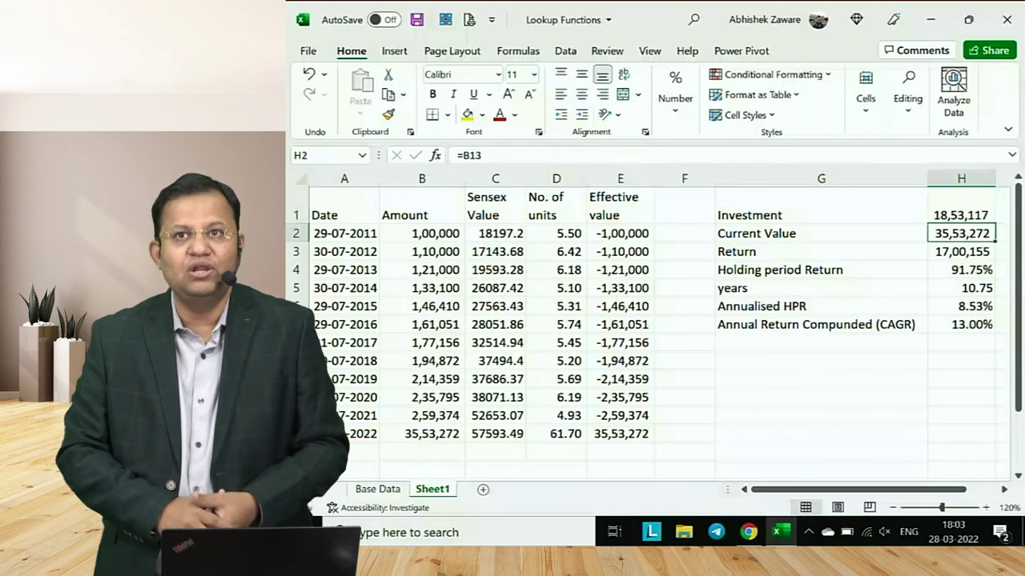
{"action": "key", "text": "Down"}
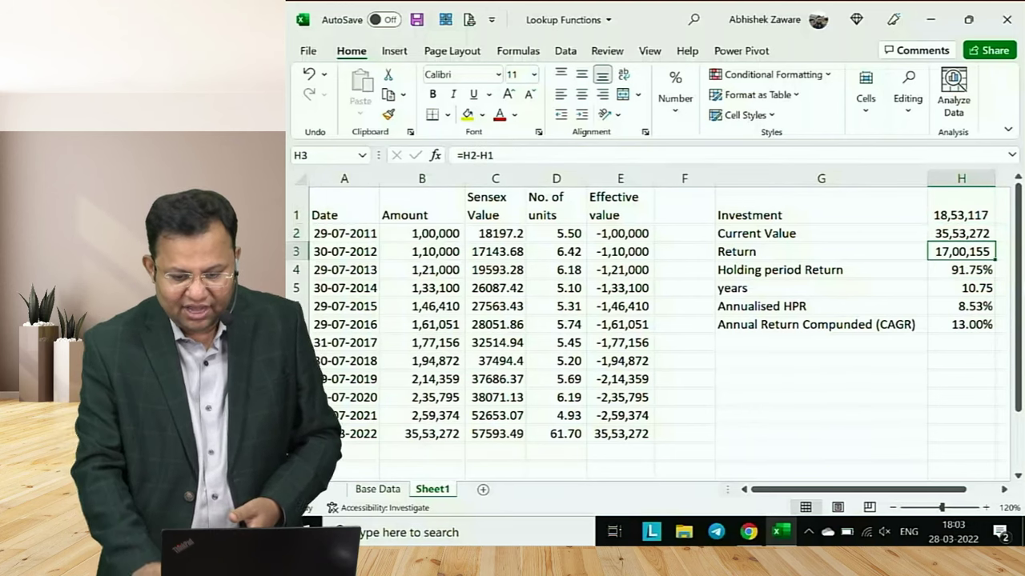
{"action": "key", "text": "Down"}
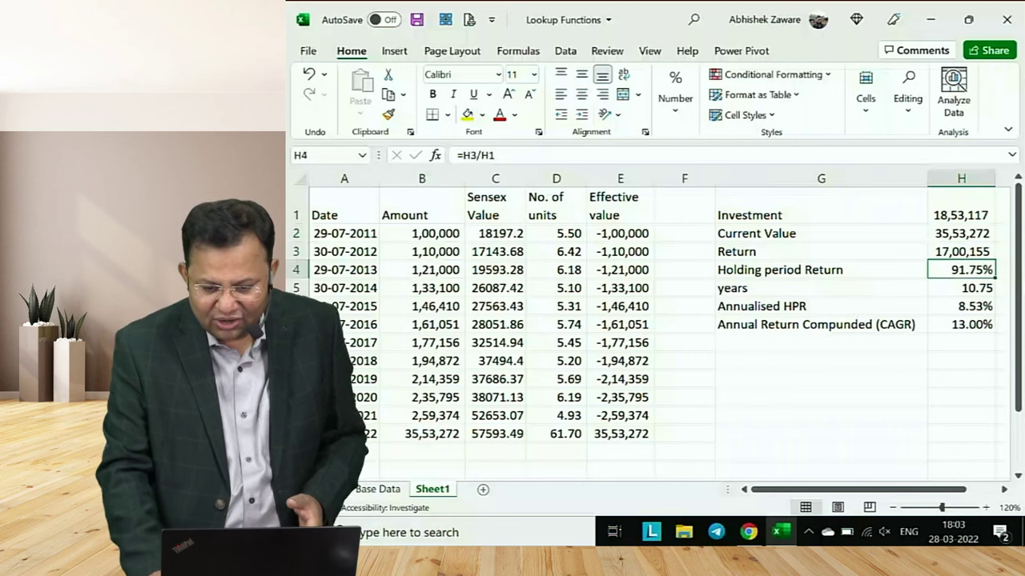
{"action": "key", "text": "Down"}
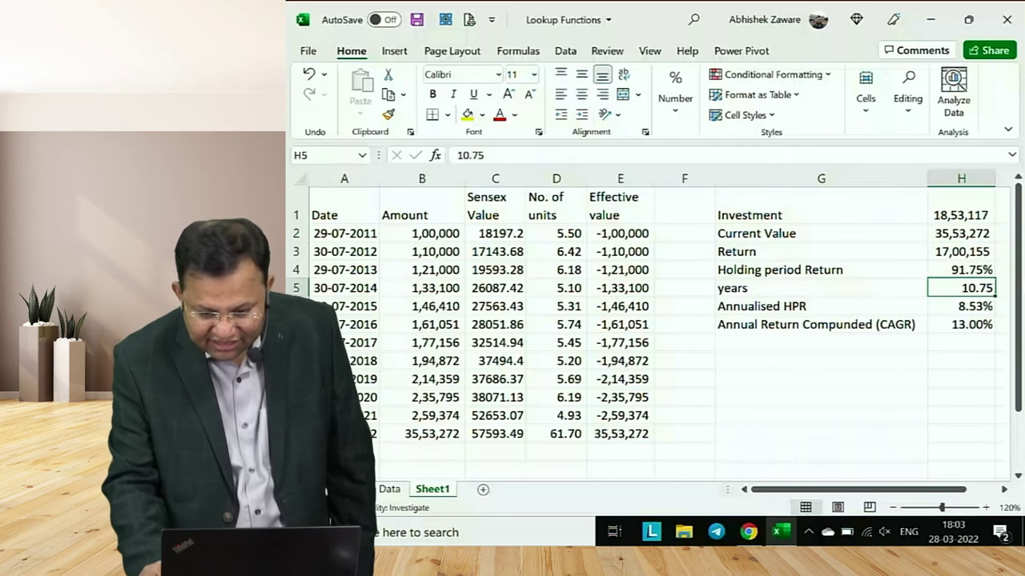
{"action": "key", "text": "Left"}
{"action": "key", "text": "shift+Right"}
{"action": "key", "text": "shift+Down"}
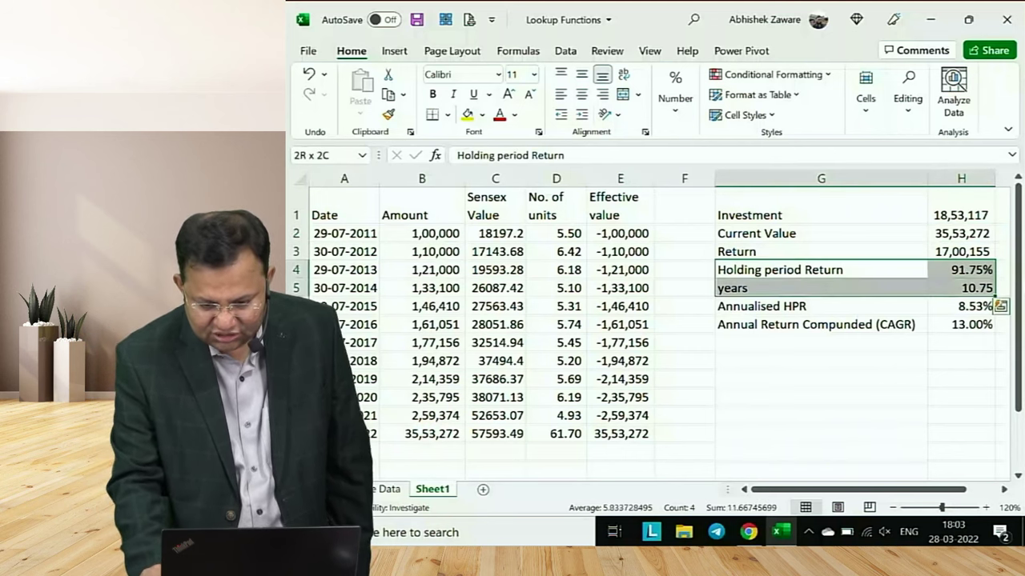
{"action": "key", "text": "shift+Down"}
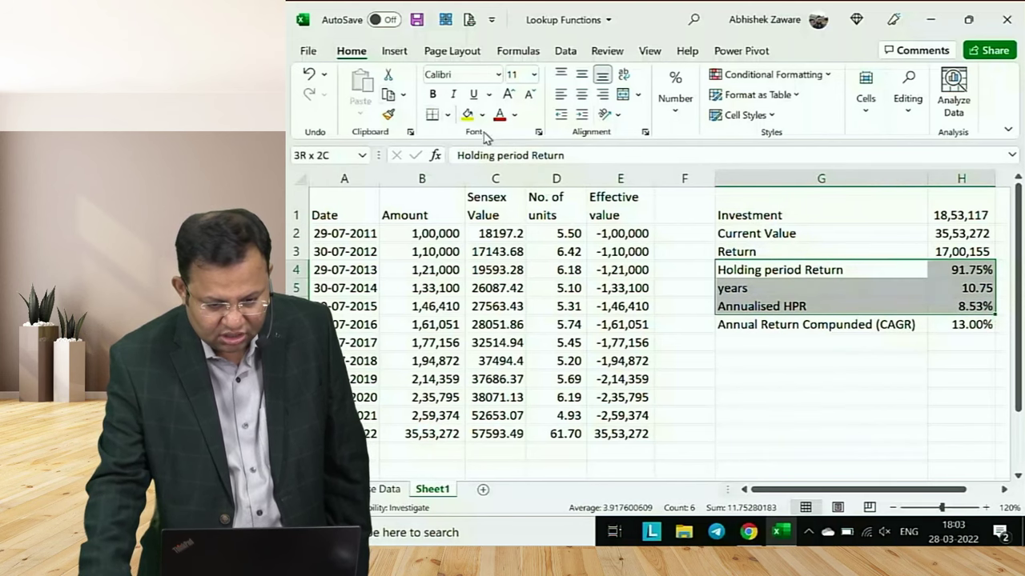
{"action": "left_click", "coordinate": [483, 117]}
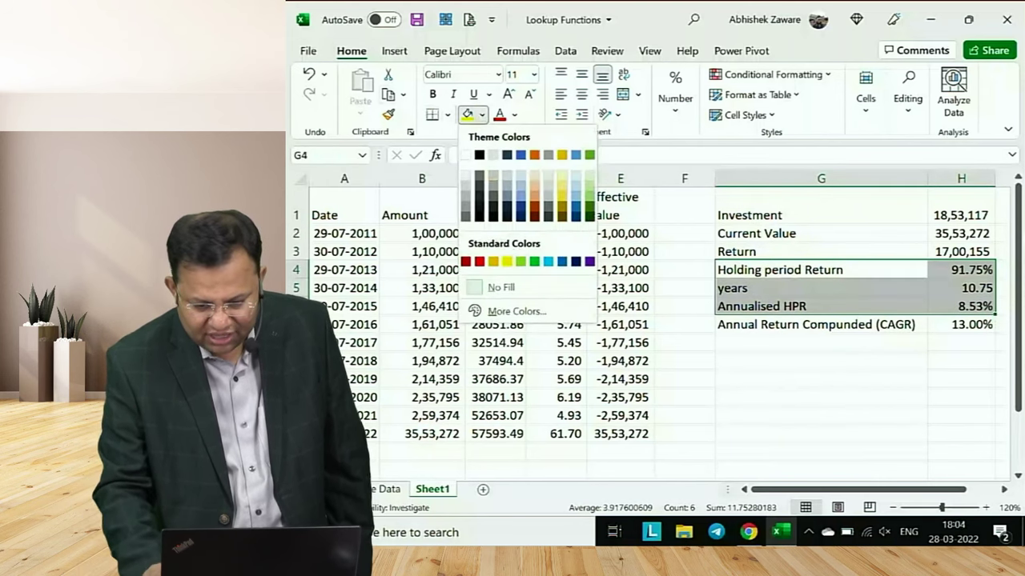
{"action": "left_click", "coordinate": [768, 350]}
Highlight the years and Annualised HPR rows (G5:H6) with a yellow fill and save the workbook
{"action": "left_click", "coordinate": [765, 292]}
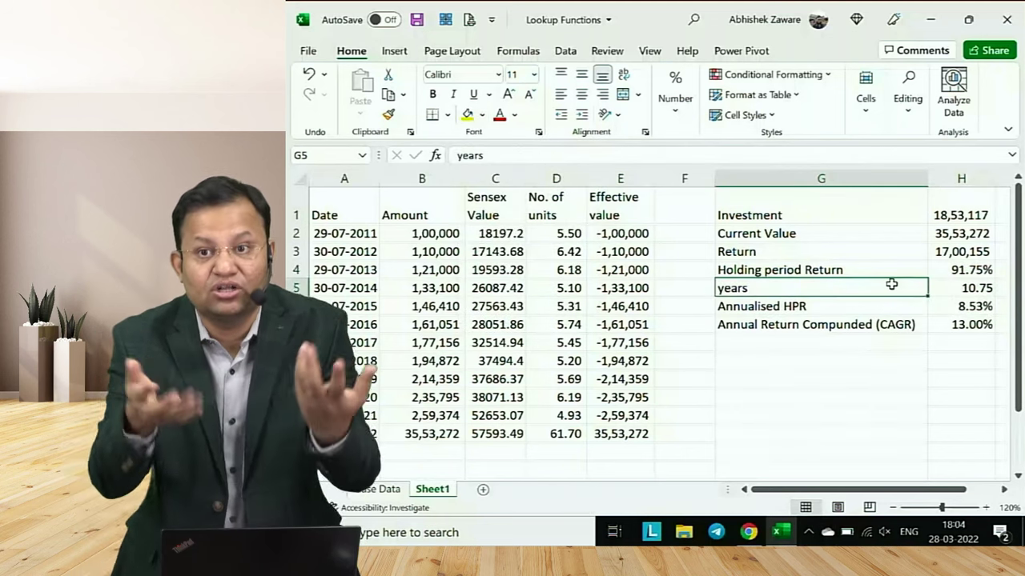
{"action": "key", "text": "shift+Right"}
{"action": "key", "text": "shift+Down"}
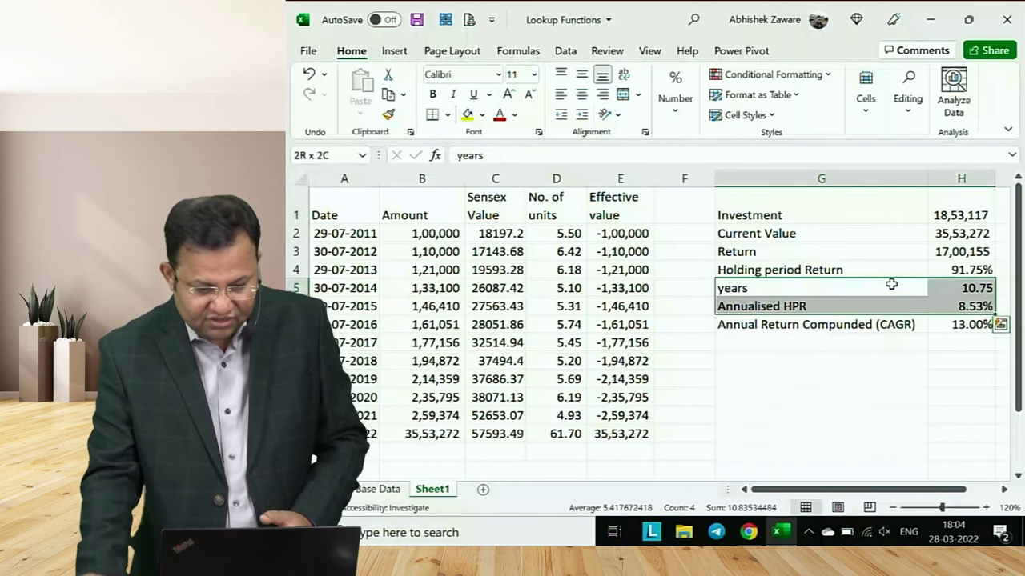
{"action": "left_click", "coordinate": [467, 115]}
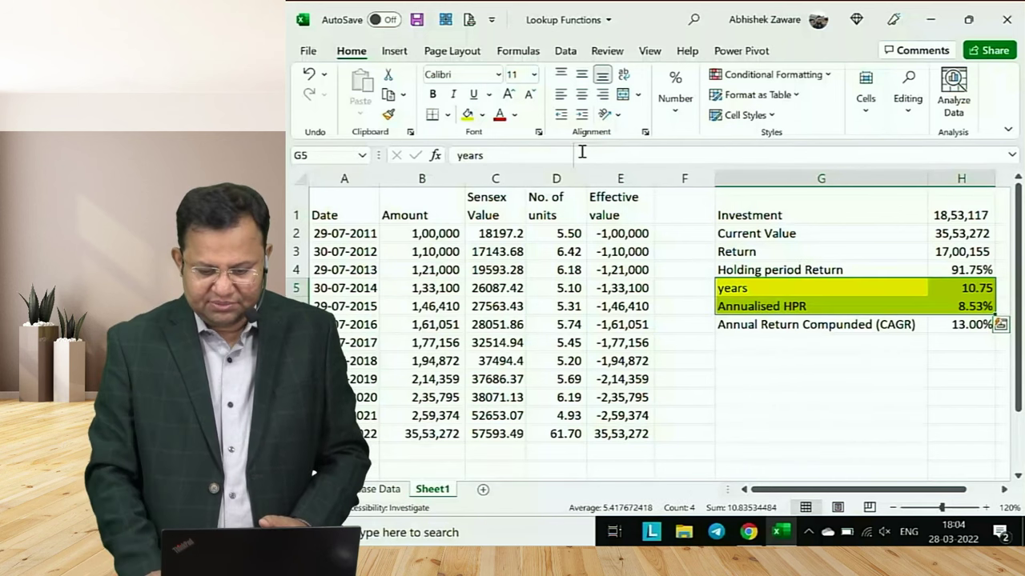
{"action": "key", "text": "Down"}
{"action": "key", "text": "Down"}
{"action": "key", "text": "Right"}
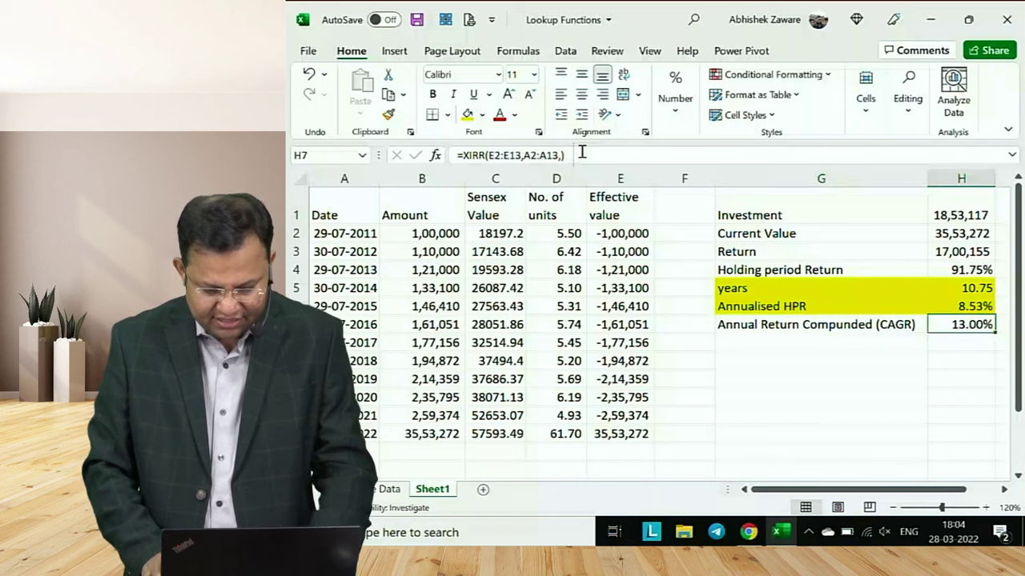
{"action": "key", "text": "ctrl+s"}
{"action": "left_click", "coordinate": [677, 293]}
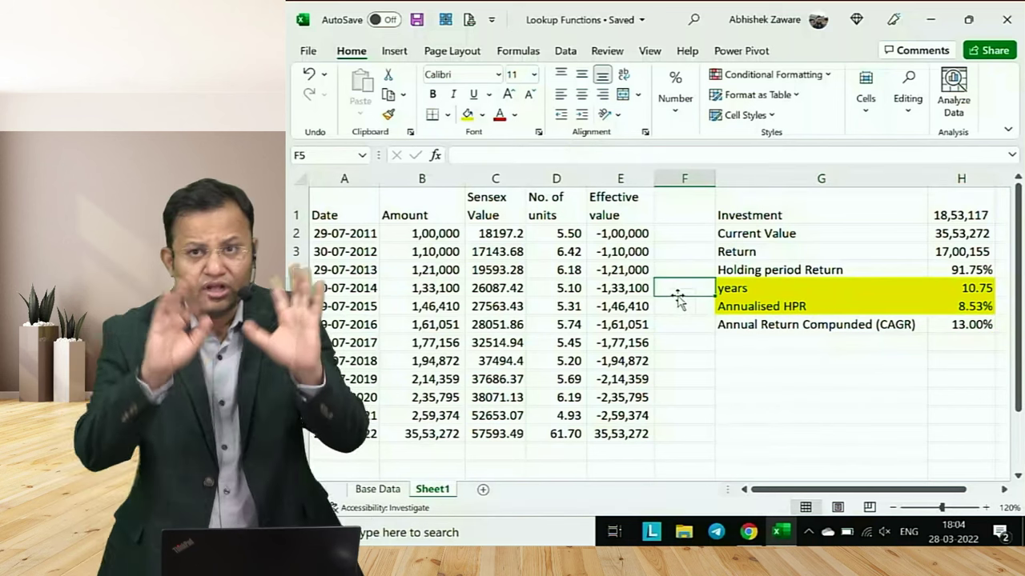